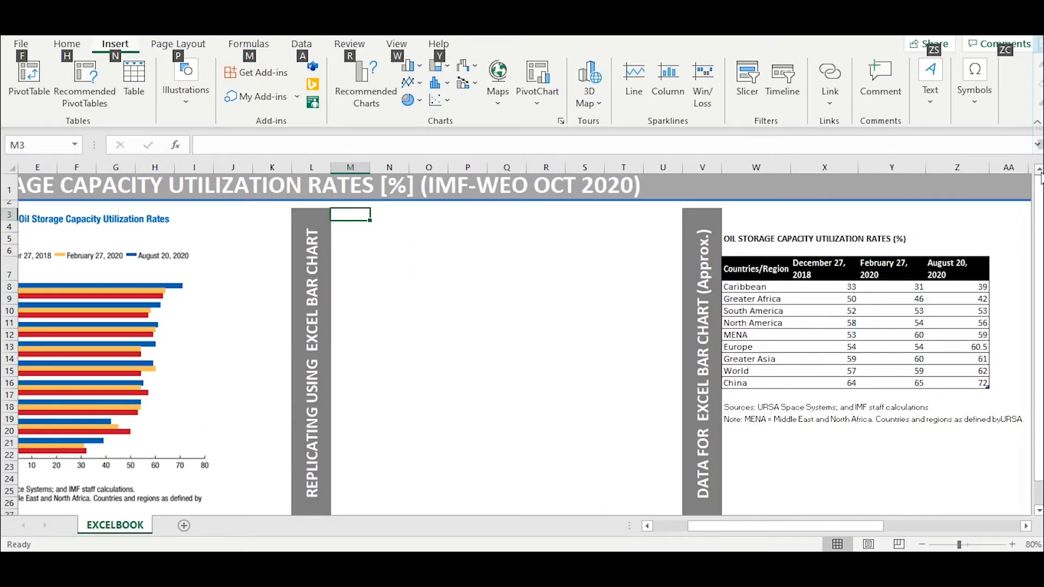
Insert a 2-D Clustered Bar chart on the sheet with cell M3 selected.
{"action": "key", "text": "n"}
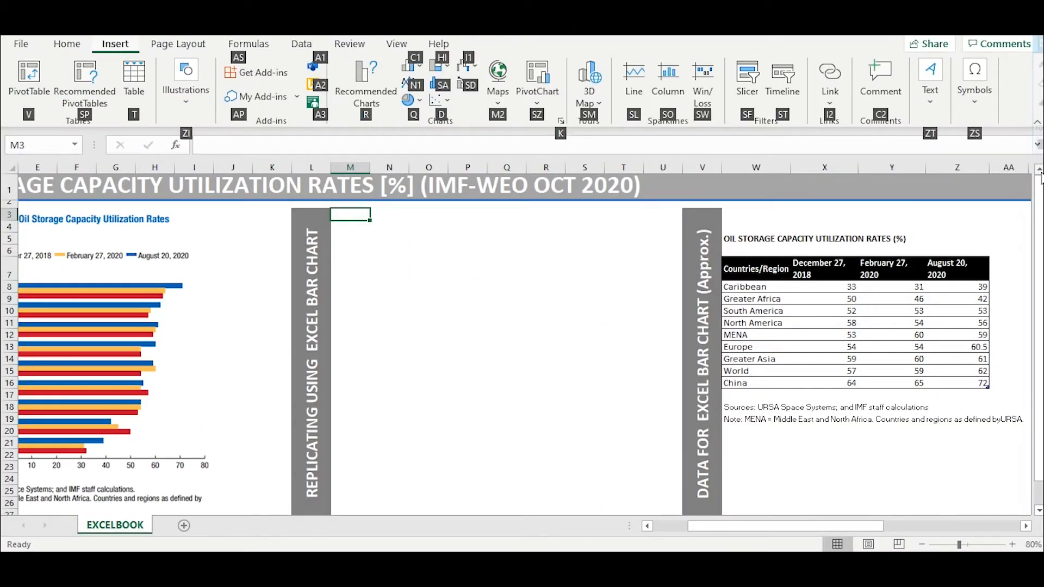
{"action": "key", "text": "c"}
{"action": "key", "text": "1"}
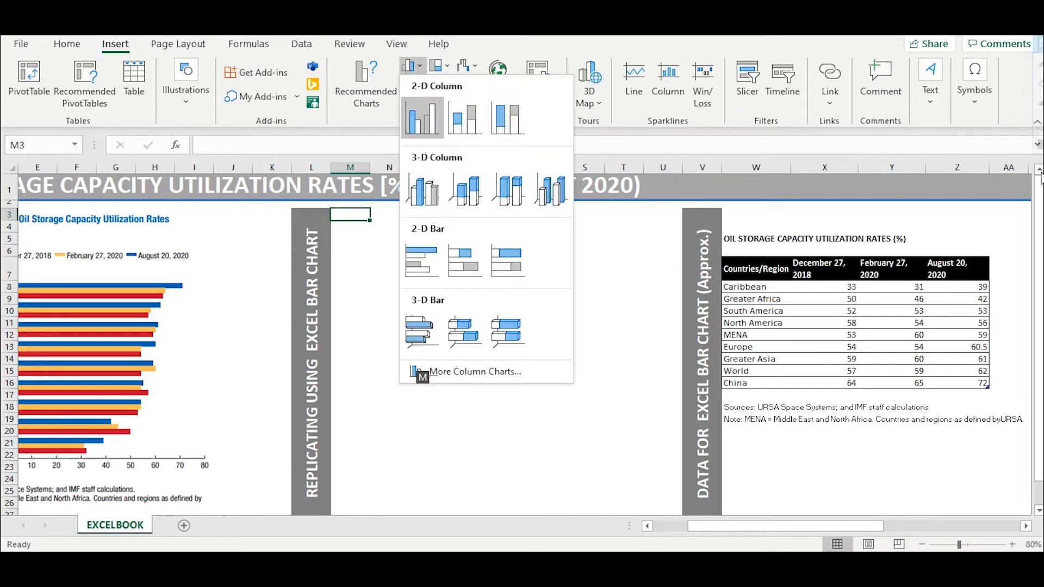
{"action": "key", "text": "Down"}
{"action": "key", "text": "Down"}
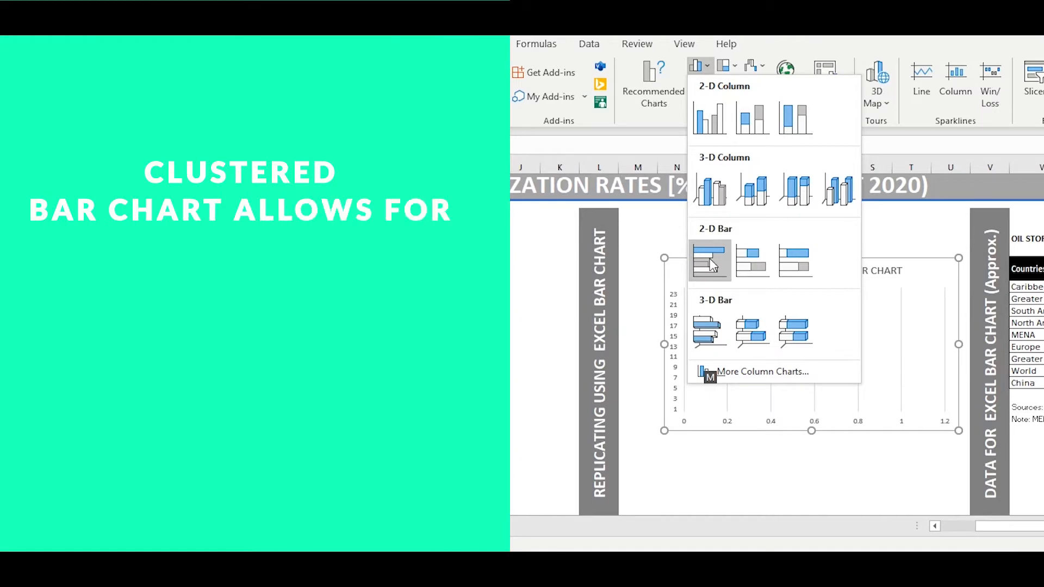
{"action": "left_click", "coordinate": [710, 259]}
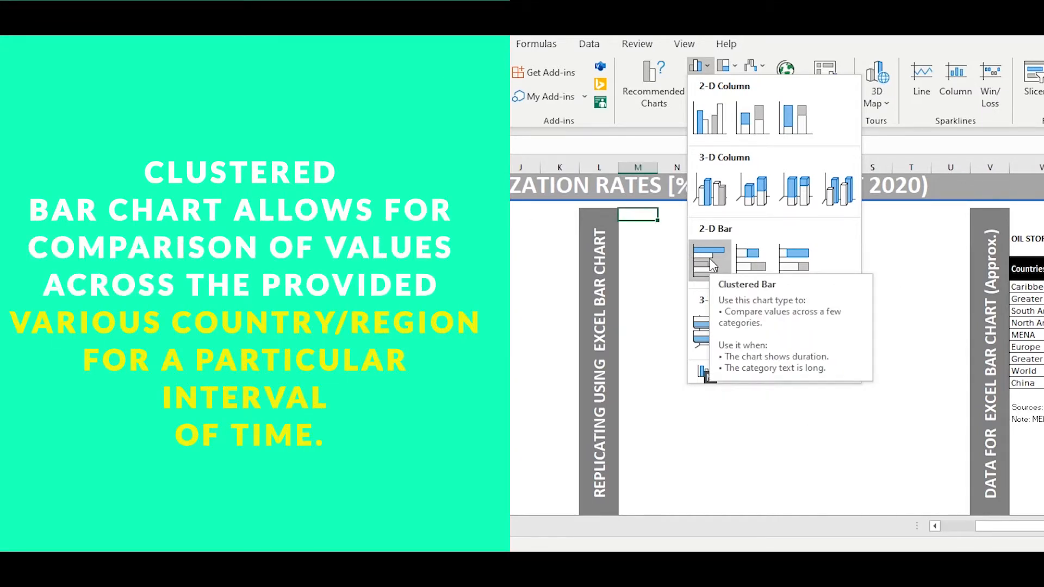
{"action": "left_click", "coordinate": [710, 259]}
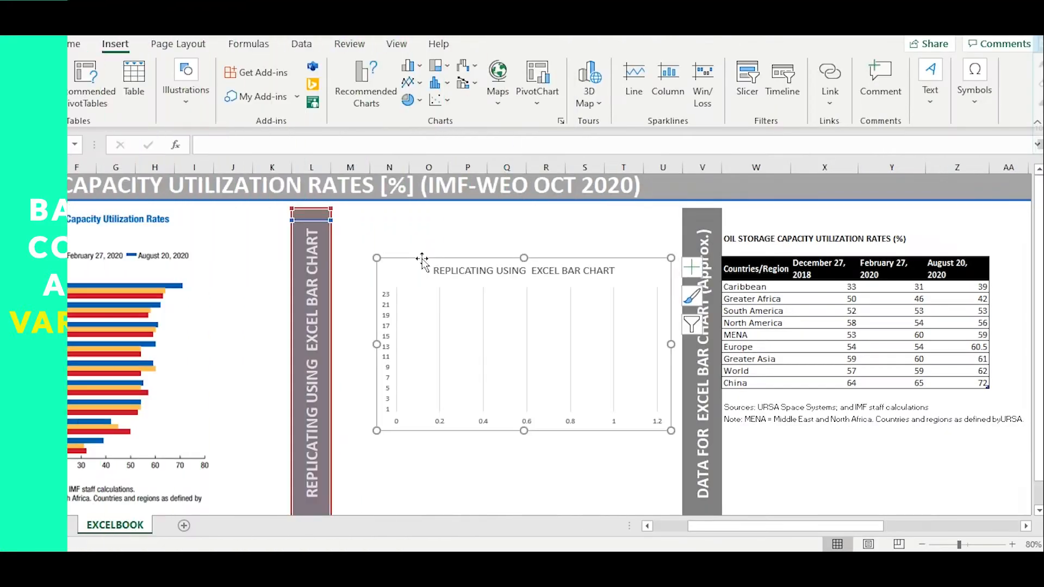
Move the chart to start at cell M3 and enlarge it to fill columns M to U down to row 27.
{"action": "left_click_drag", "start_coordinate": [406, 246], "coordinate": [365, 195]}
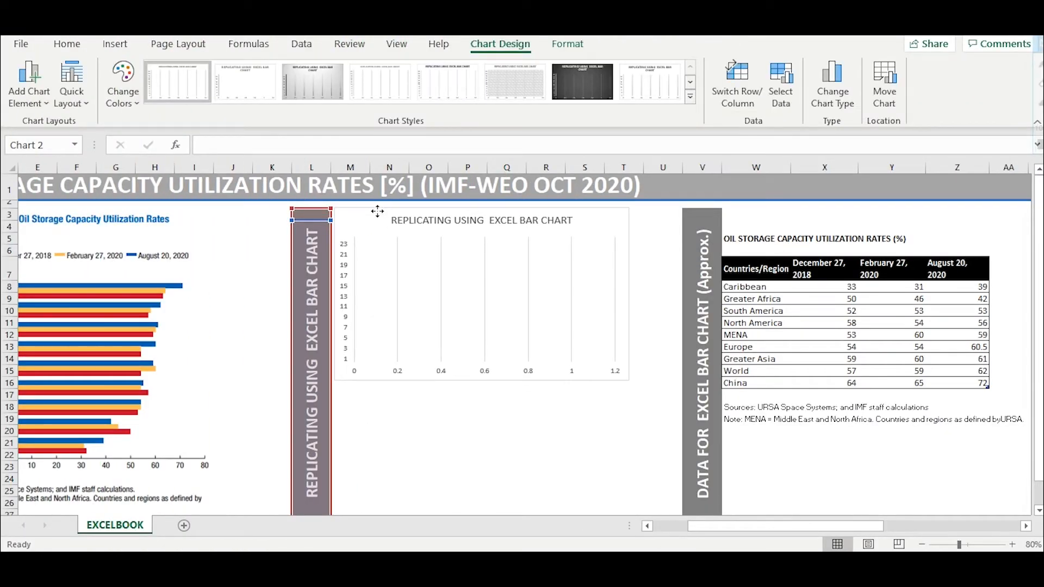
{"action": "left_click_drag", "start_coordinate": [484, 381], "coordinate": [465, 417]}
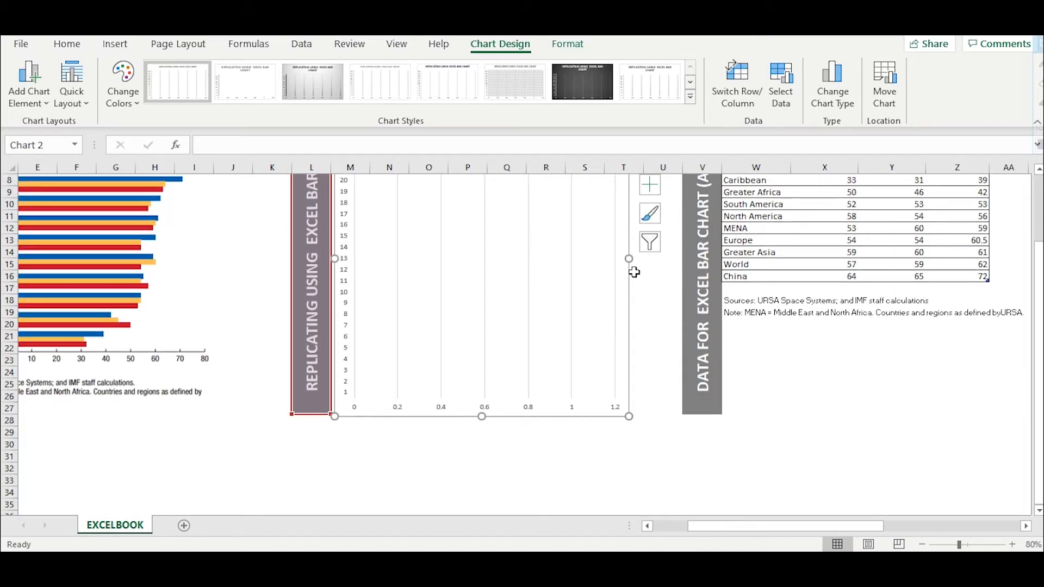
{"action": "left_click_drag", "start_coordinate": [629, 259], "coordinate": [678, 266]}
Delete the chart title from the new bar chart.
{"action": "left_click_drag", "start_coordinate": [1039, 334], "coordinate": [1039, 265]}
{"action": "left_click", "coordinate": [525, 220]}
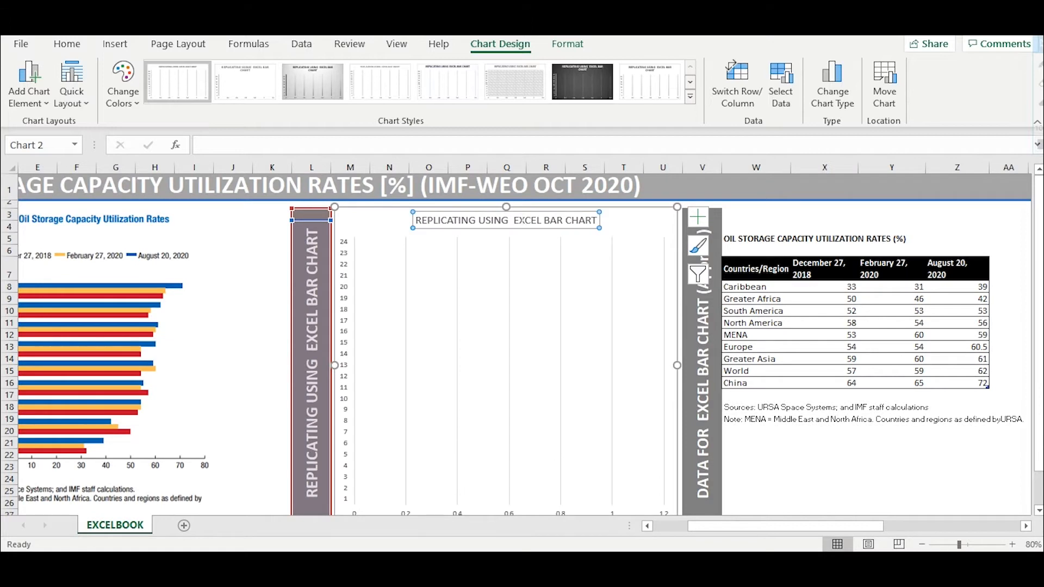
{"action": "key", "text": "Delete"}
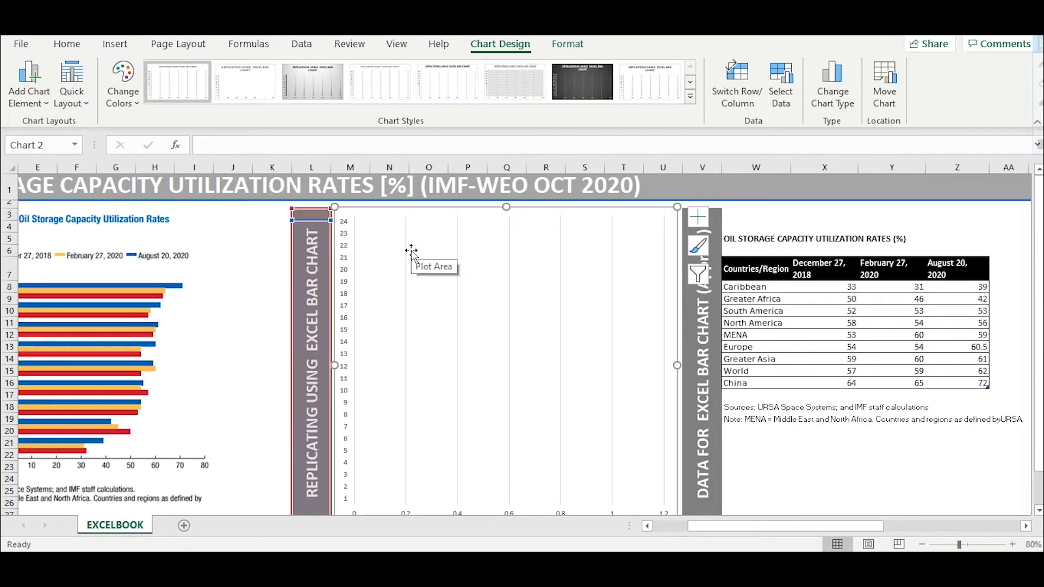
Remove the existing "REPLICATING USING EXCEL BAR CHART" series from the chart's data source.
{"action": "right_click", "coordinate": [419, 294]}
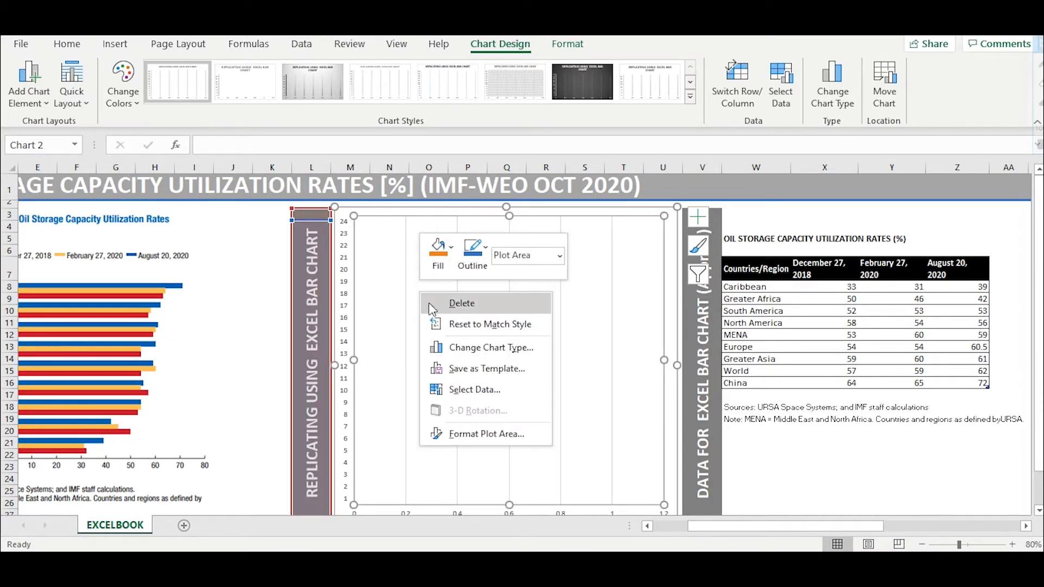
{"action": "left_click", "coordinate": [456, 395]}
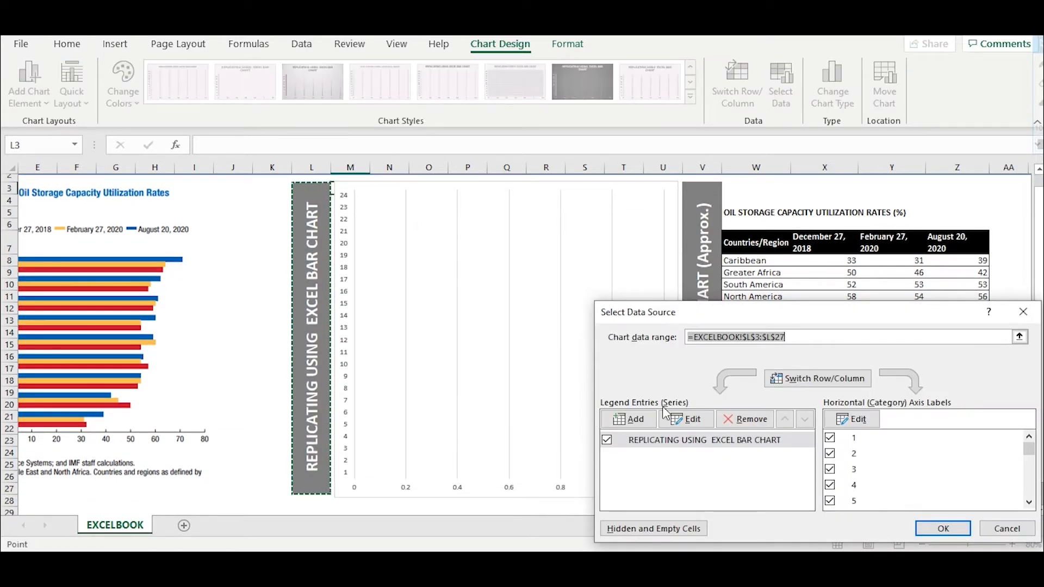
{"action": "left_click", "coordinate": [740, 429]}
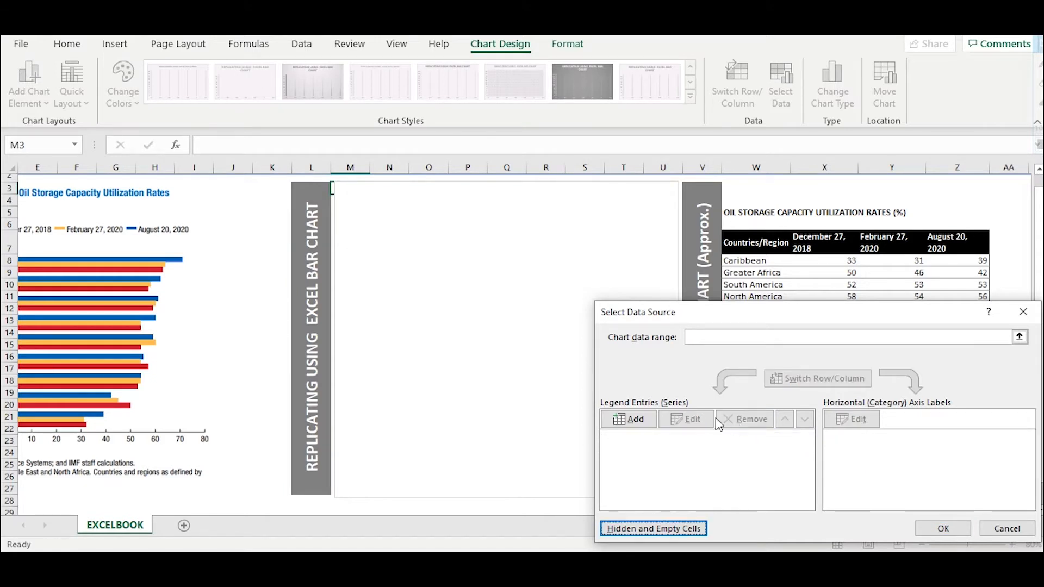
Add a data series named from cell X7 (December 27, 2018) with values from X8:X16.
{"action": "left_click", "coordinate": [631, 420]}
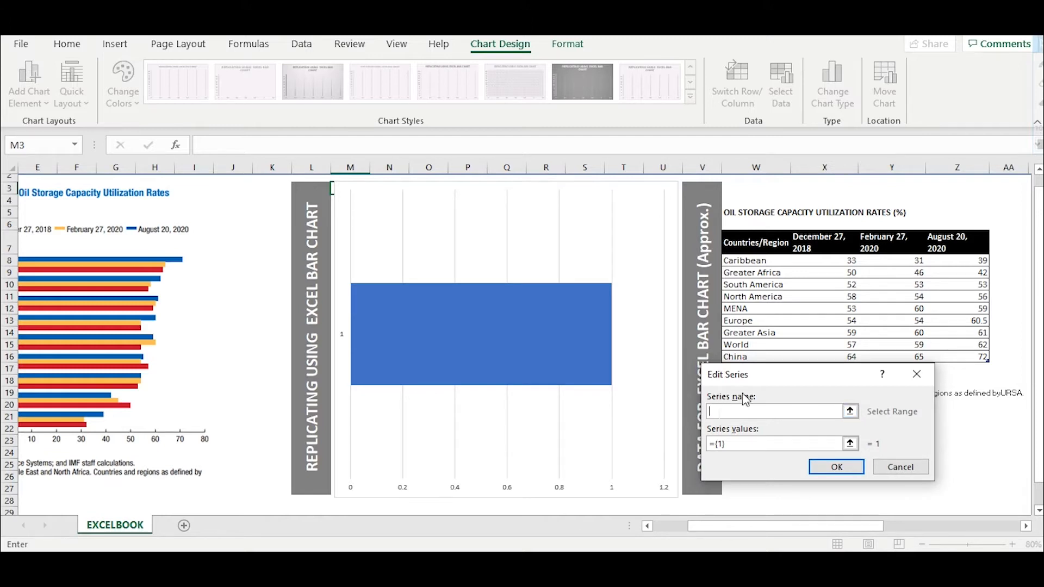
{"action": "left_click", "coordinate": [831, 249]}
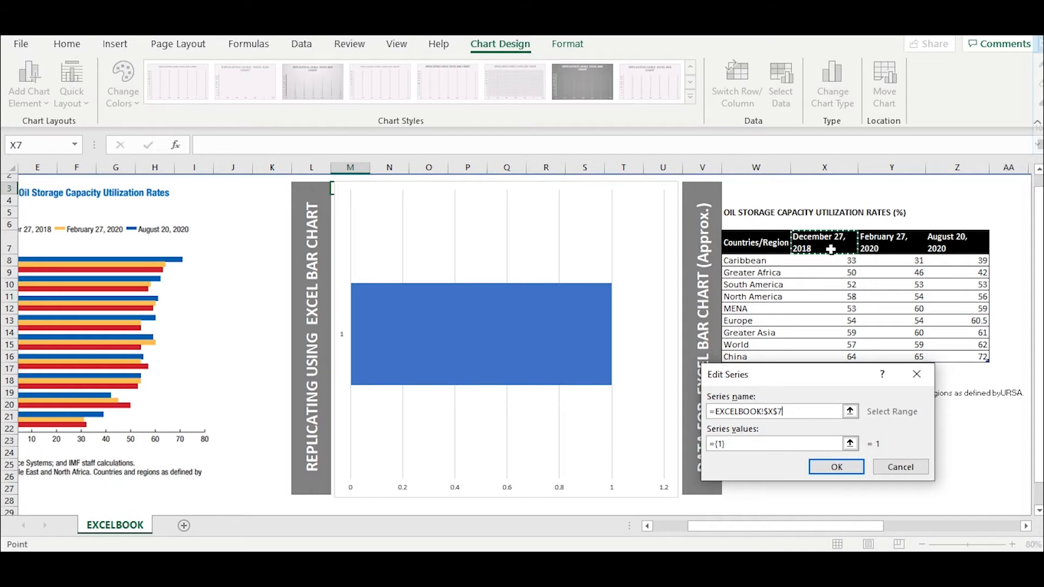
{"action": "key", "text": "Tab"}
{"action": "left_click", "coordinate": [826, 259]}
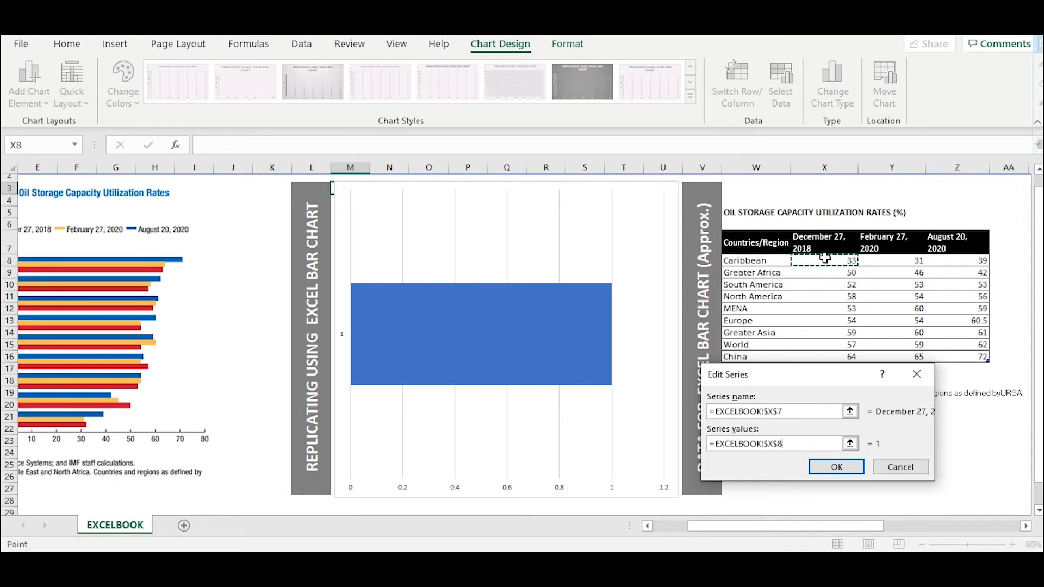
{"action": "key", "text": "ctrl+shift+Down"}
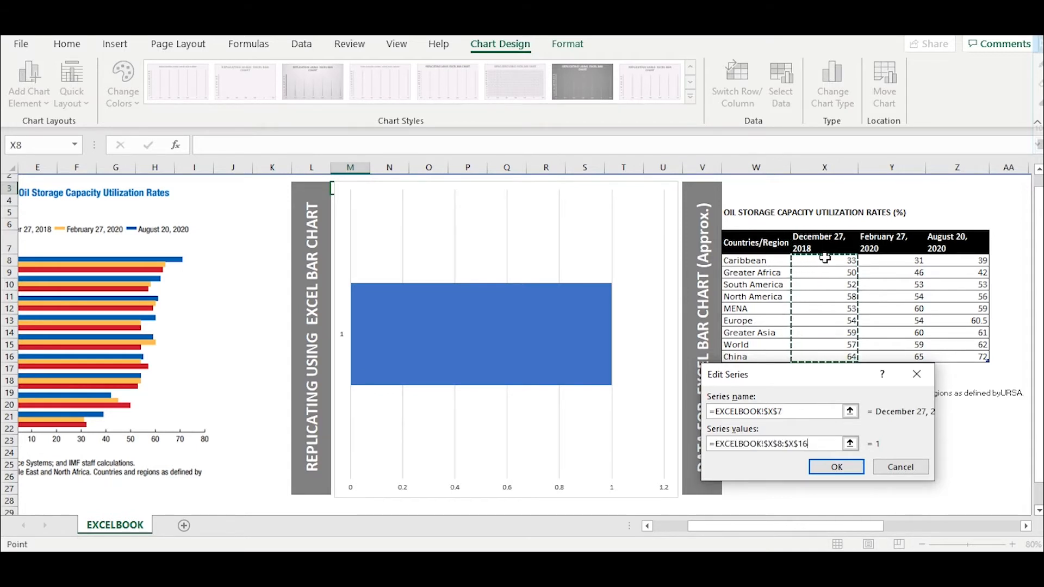
{"action": "left_click", "coordinate": [824, 469]}
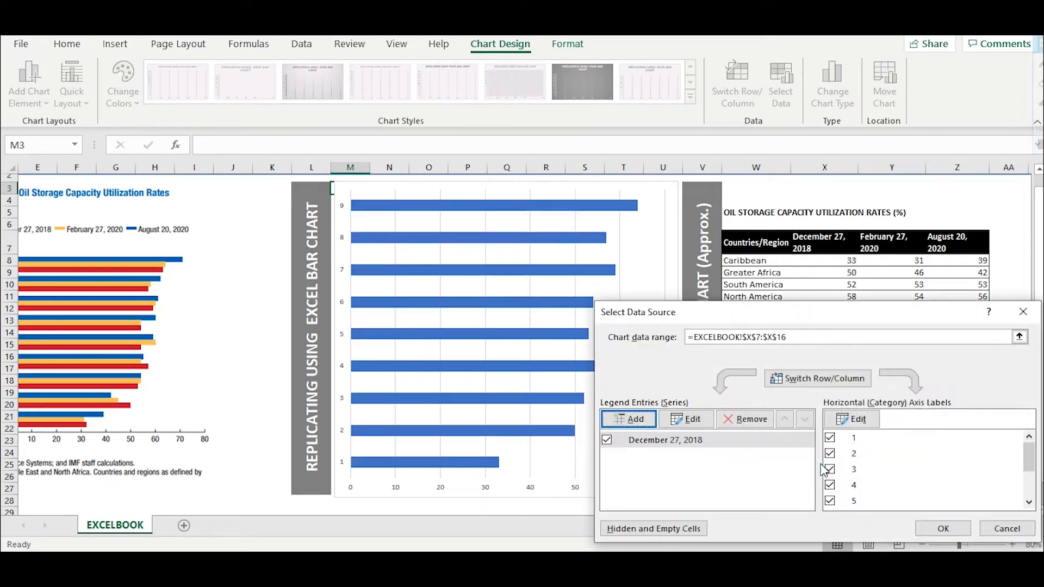
Set the category axis labels to the country/region names in W8:W16.
{"action": "left_click", "coordinate": [852, 420]}
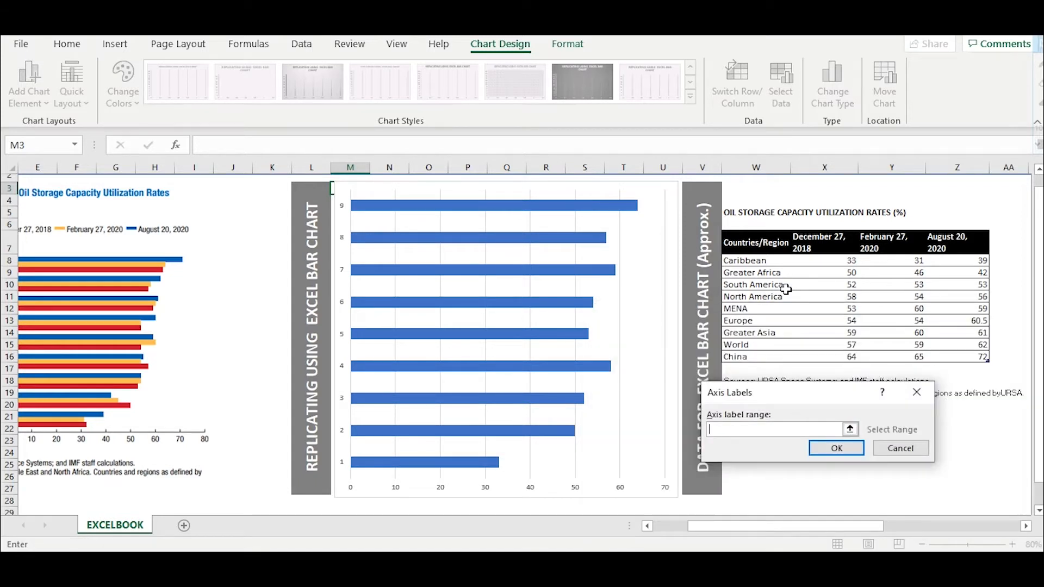
{"action": "left_click", "coordinate": [758, 261]}
{"action": "key", "text": "ctrl+shift+Down"}
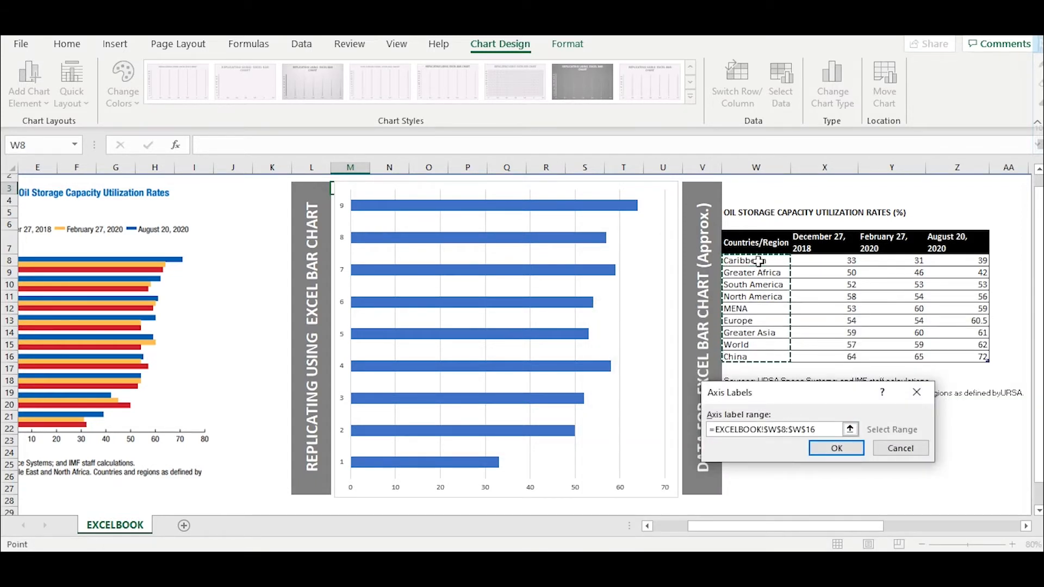
{"action": "left_click", "coordinate": [822, 453]}
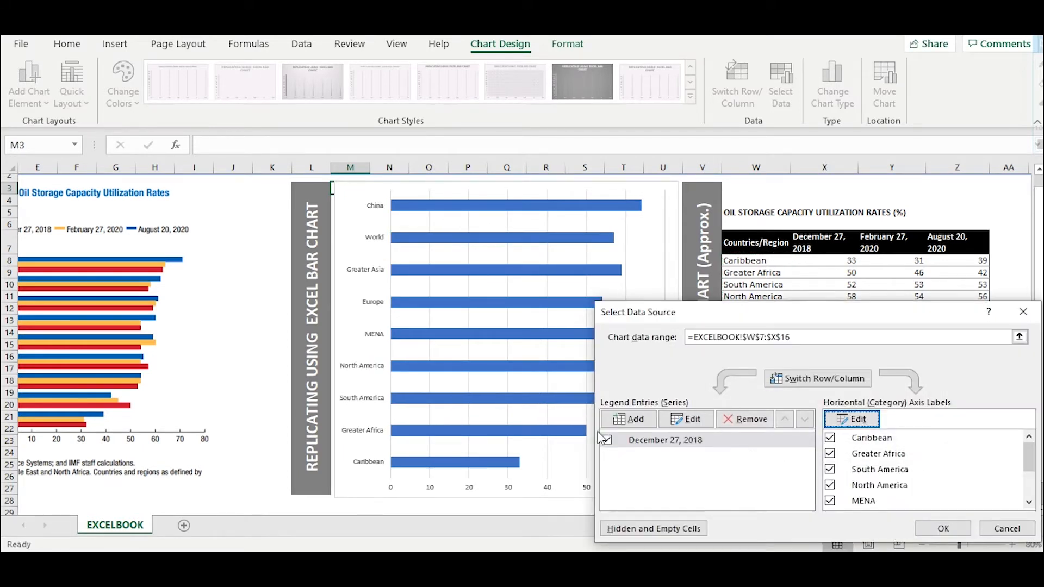
Add a second data series named from cell Y7 (February 27, 2020) with values from Y8:Y16.
{"action": "left_click", "coordinate": [628, 420]}
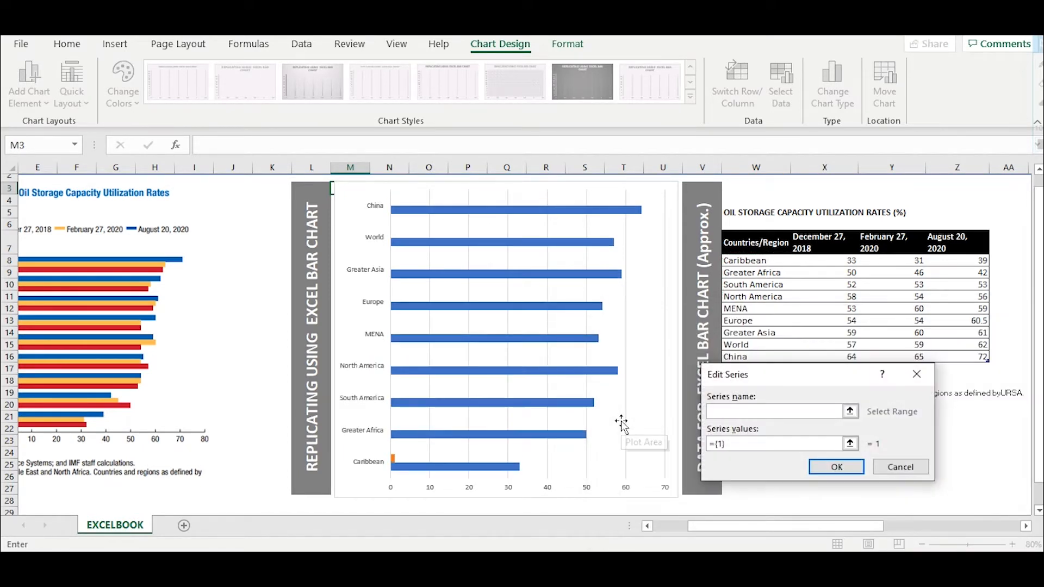
{"action": "left_click", "coordinate": [880, 248]}
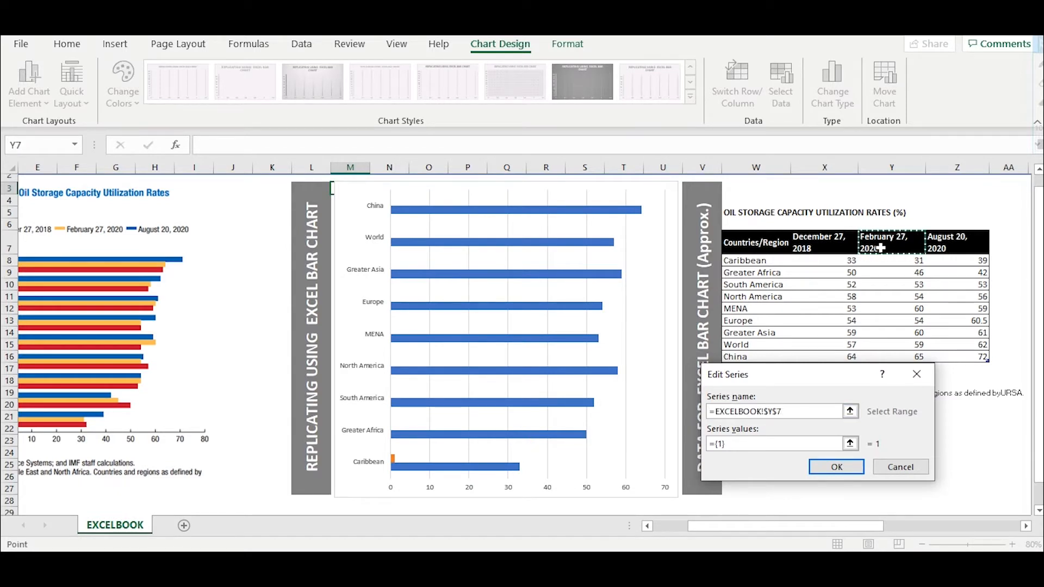
{"action": "key", "text": "Tab"}
{"action": "left_click", "coordinate": [881, 257]}
{"action": "key", "text": "ctrl+shift+Down"}
{"action": "left_click", "coordinate": [836, 467]}
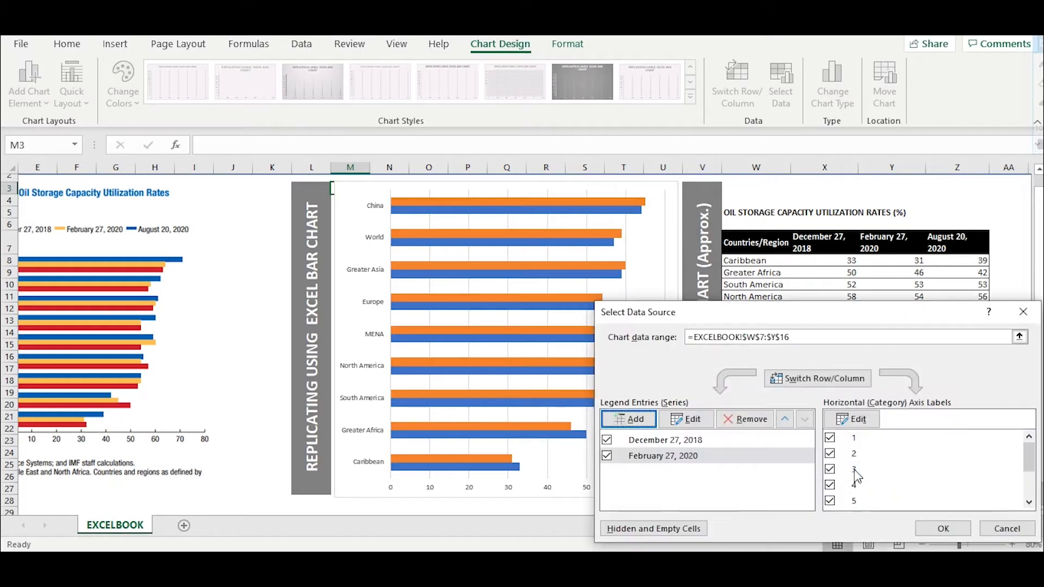
Assign the country/region names in W8:W16 as category labels for the February 27, 2020 series.
{"action": "left_click", "coordinate": [862, 430]}
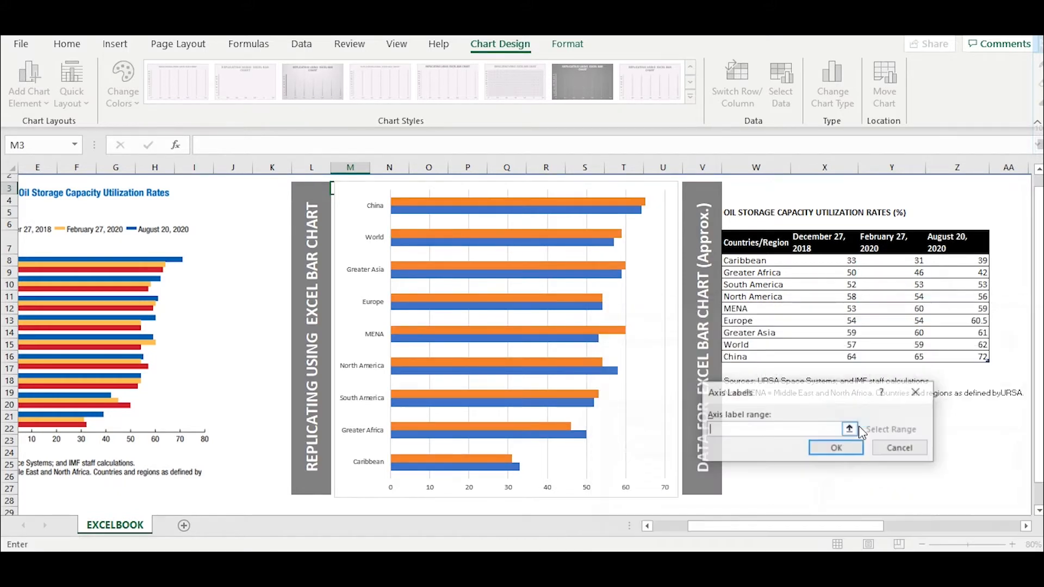
{"action": "left_click", "coordinate": [760, 261]}
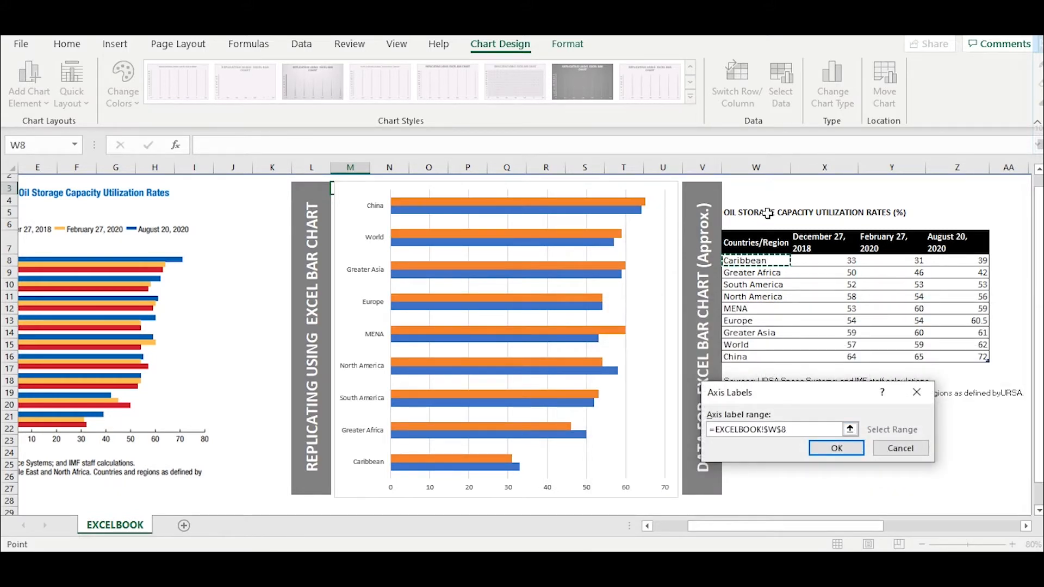
{"action": "key", "text": "ctrl+shift+Down"}
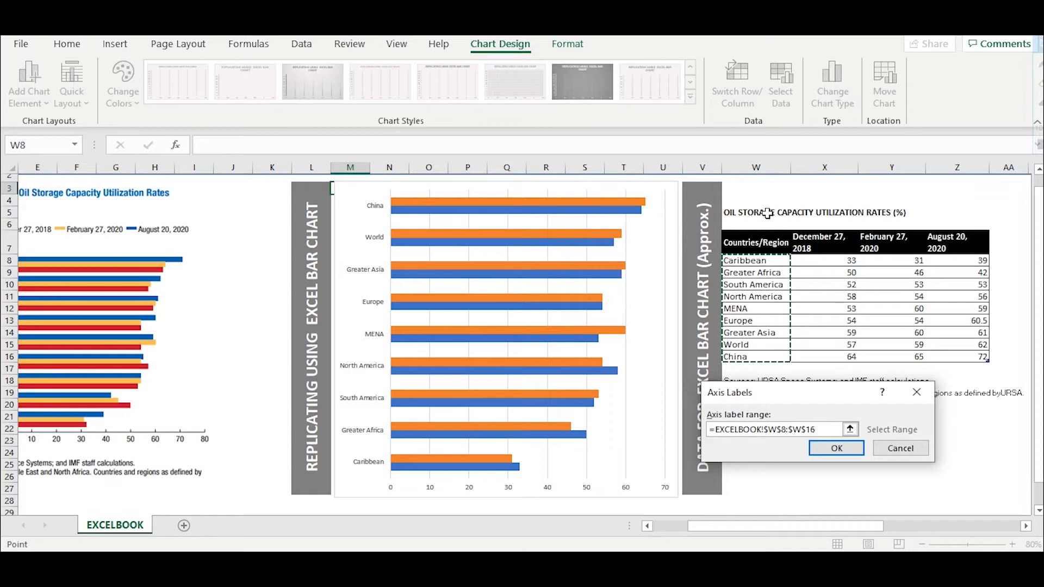
{"action": "left_click", "coordinate": [836, 448]}
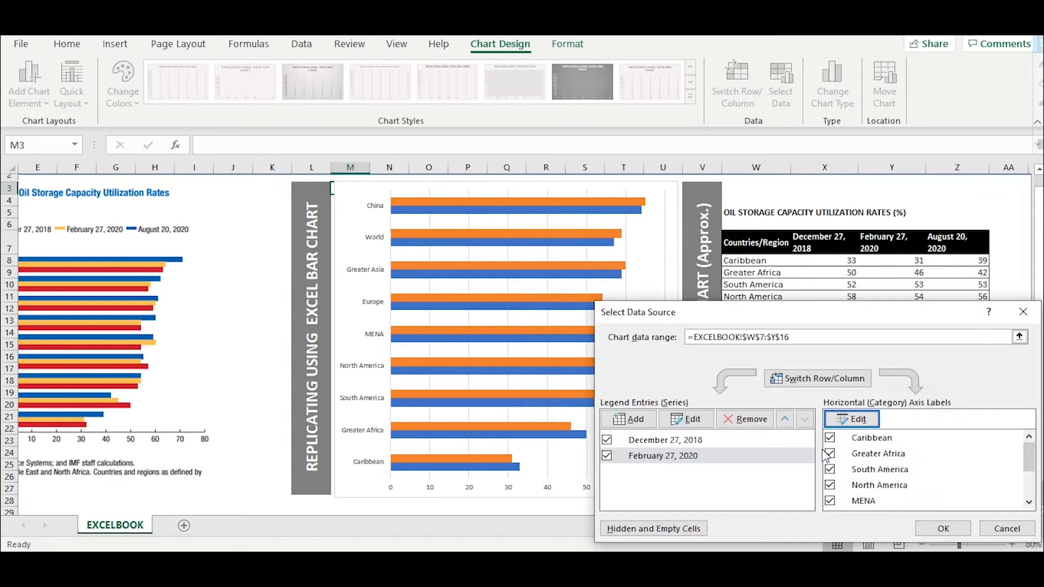
Add a third data series named from cell Z7 (August 20, 2020) with values from Z8:Z16.
{"action": "left_click", "coordinate": [639, 425]}
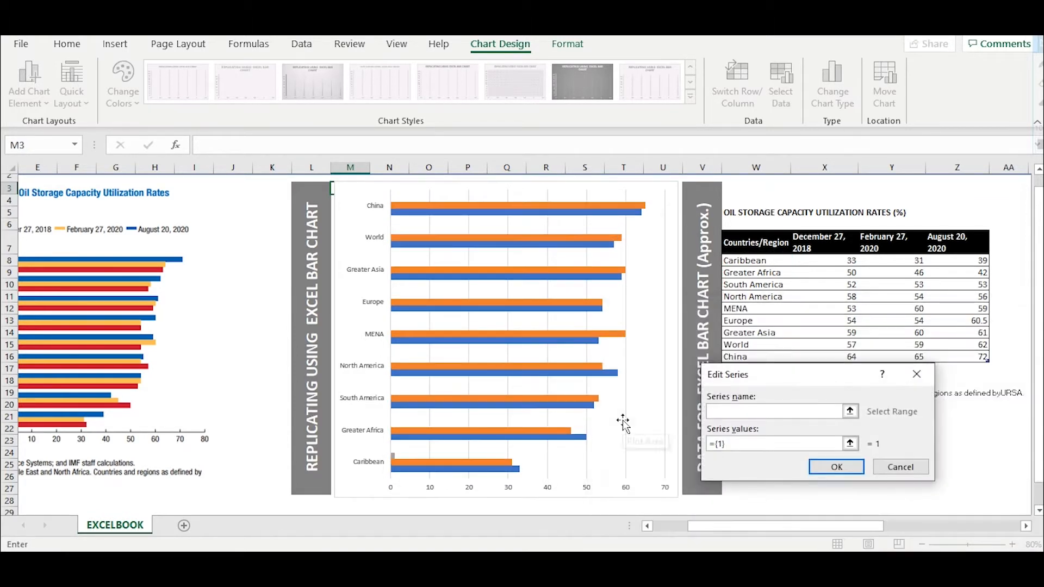
{"action": "left_click", "coordinate": [942, 246]}
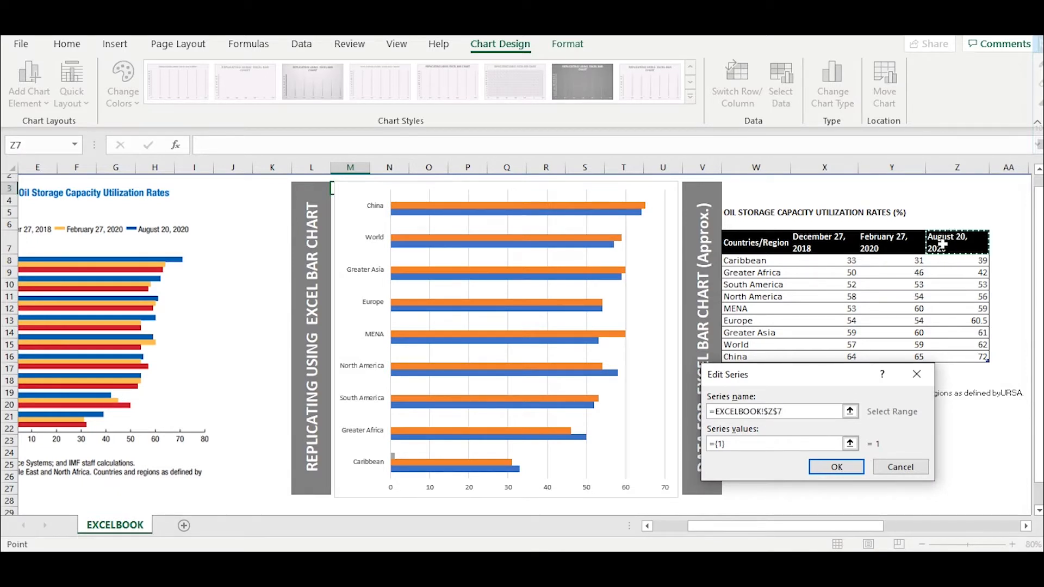
{"action": "key", "text": "Tab"}
{"action": "left_click", "coordinate": [946, 261]}
{"action": "key", "text": "ctrl+shift+Down"}
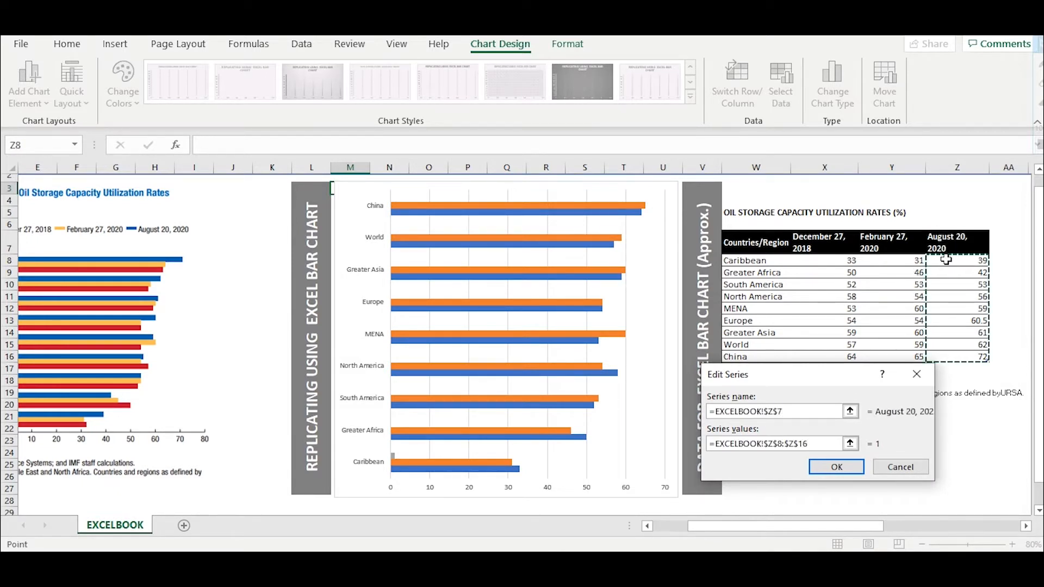
{"action": "left_click", "coordinate": [844, 469]}
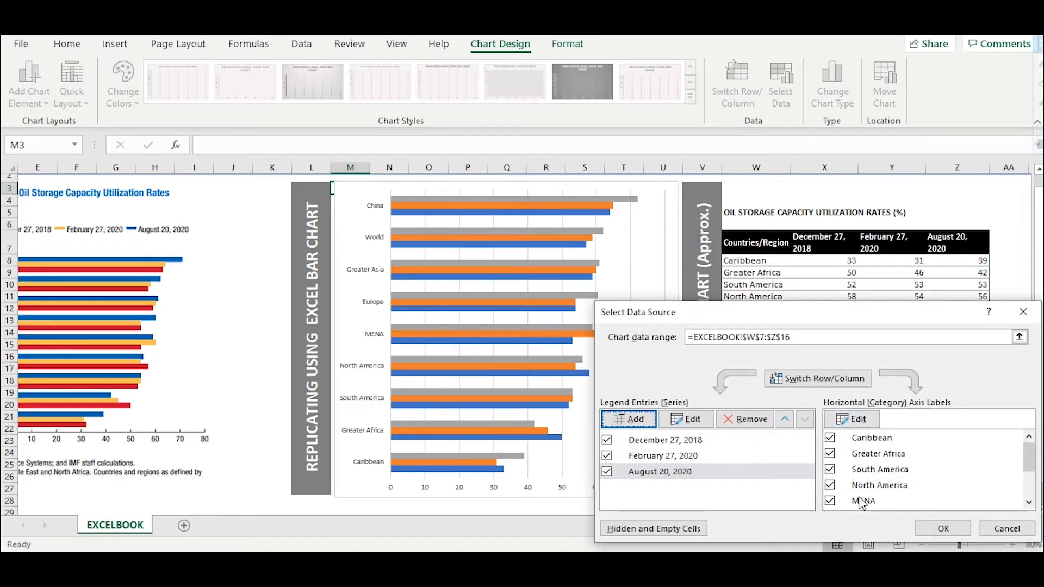
Keep W8:W16 as the axis label range for the August 20, 2020 series and apply the data source changes.
{"action": "left_click", "coordinate": [852, 418]}
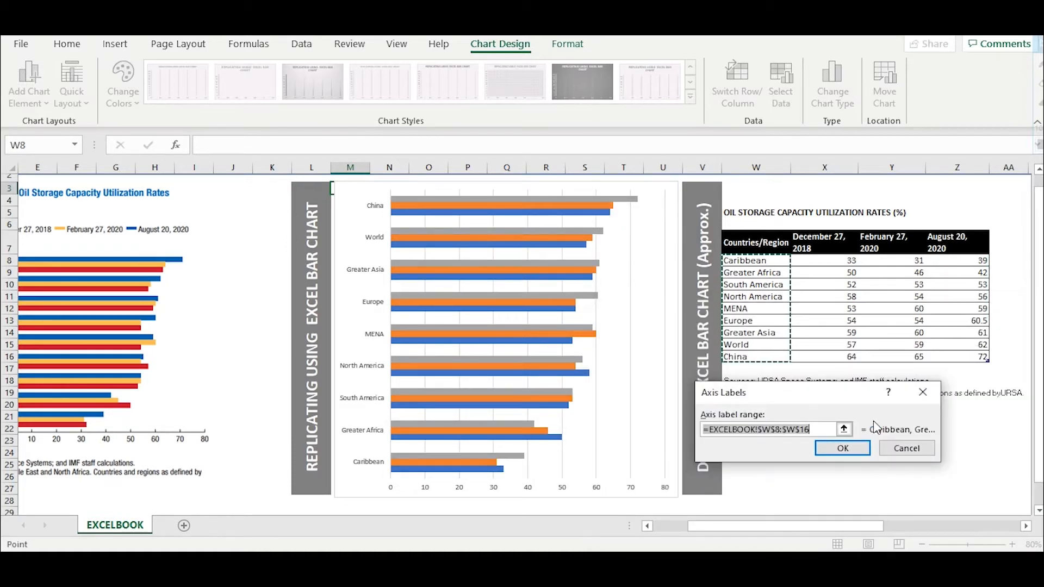
{"action": "left_click", "coordinate": [856, 450]}
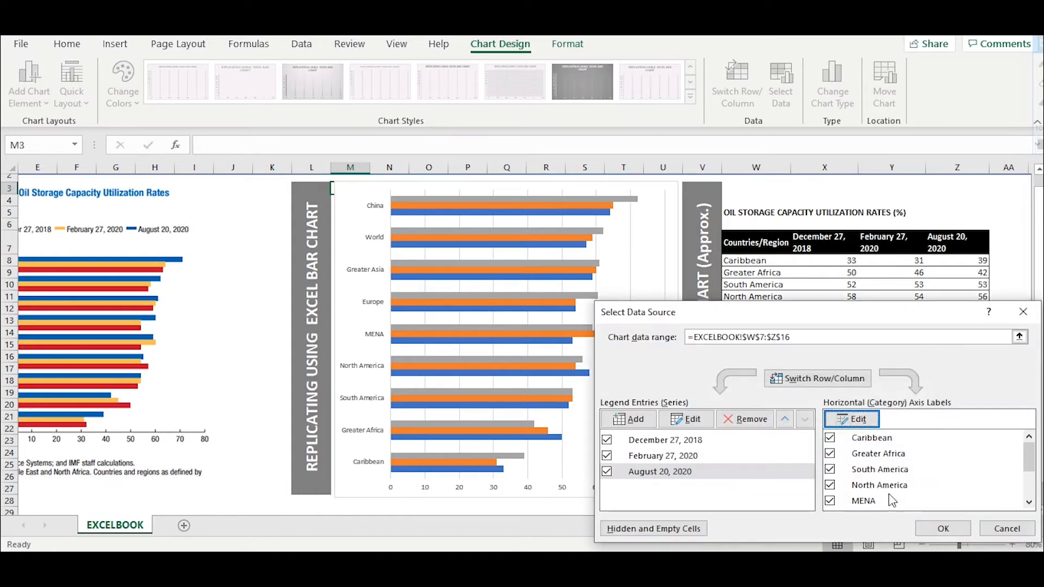
{"action": "left_click", "coordinate": [943, 529]}
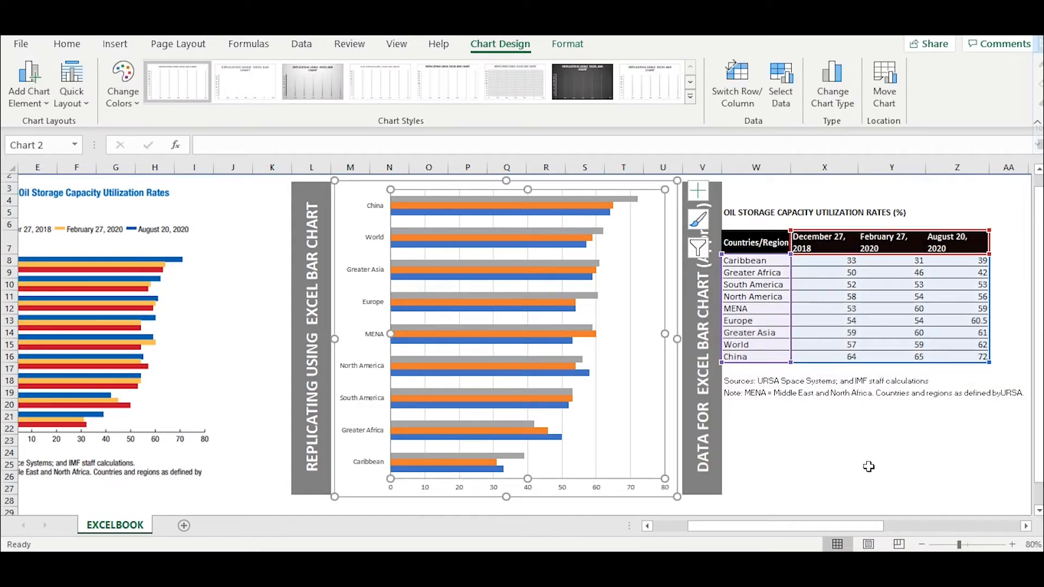
{"action": "scroll", "coordinate": [1039, 261], "scroll_direction": "up", "scroll_amount": 1}
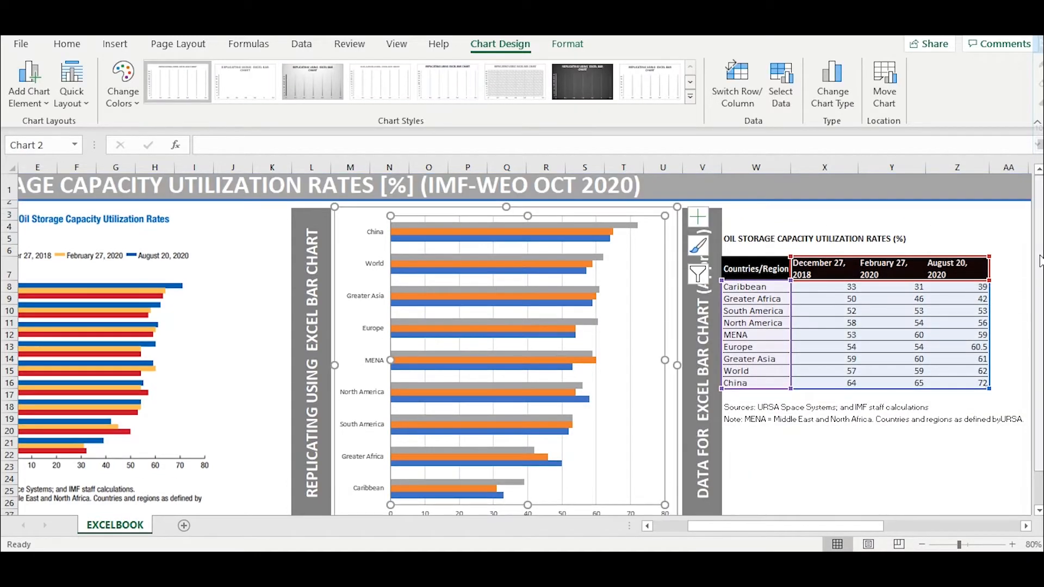
Add a legend above the plot area of the bar chart.
{"action": "left_click_drag", "start_coordinate": [781, 528], "coordinate": [747, 531]}
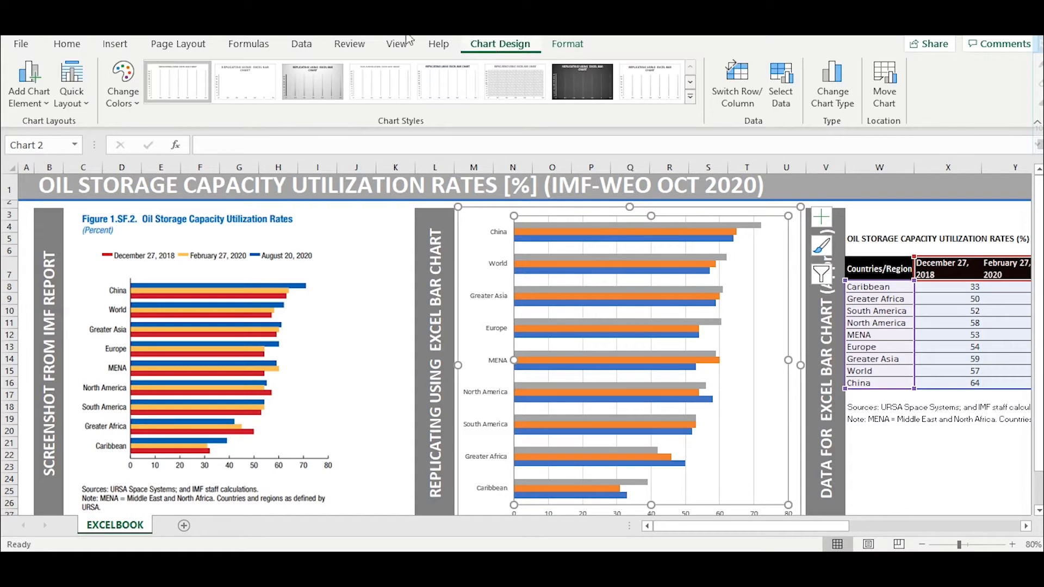
{"action": "left_click", "coordinate": [27, 103]}
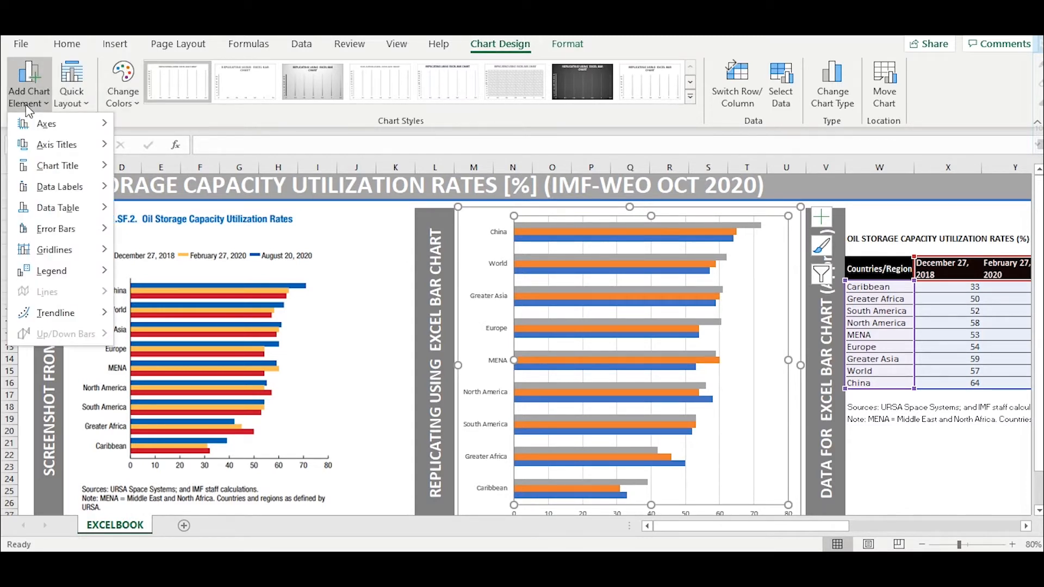
{"action": "mouse_move", "coordinate": [52, 277]}
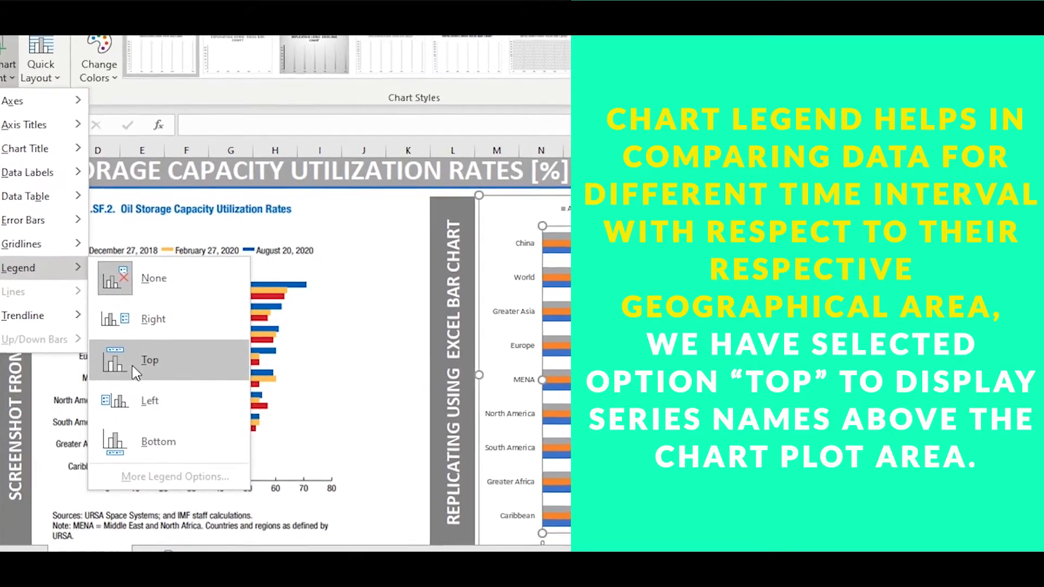
{"action": "left_click", "coordinate": [136, 374]}
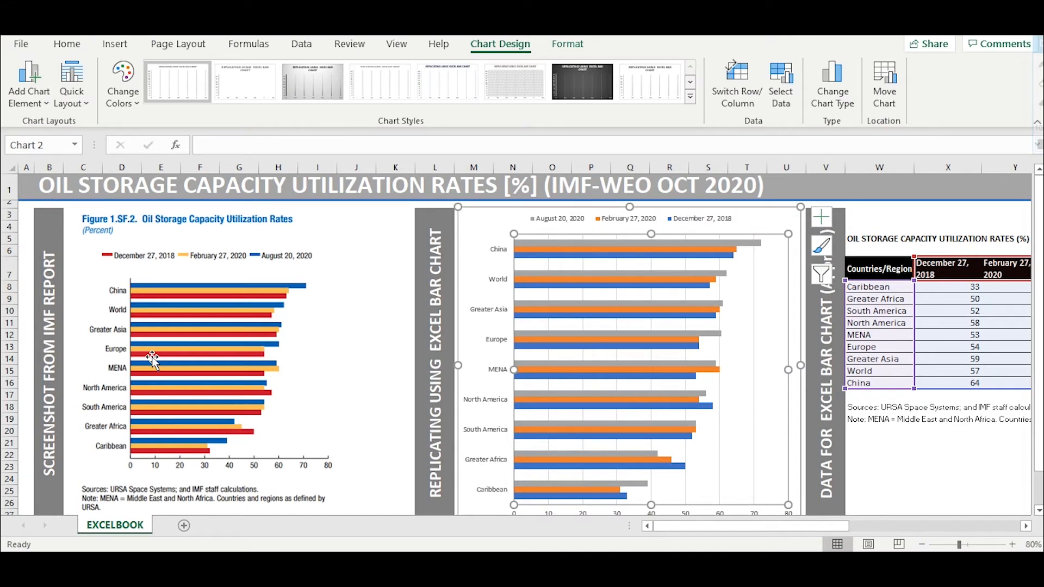
Apply a solid fill to the August 20, 2020 series bars.
{"action": "left_click", "coordinate": [750, 244]}
{"action": "mouse_move", "coordinate": [795, 532]}
{"action": "left_mouse_down"}
{"action": "mouse_move", "coordinate": [837, 528]}
{"action": "mouse_move", "coordinate": [781, 532]}
{"action": "left_mouse_up"}
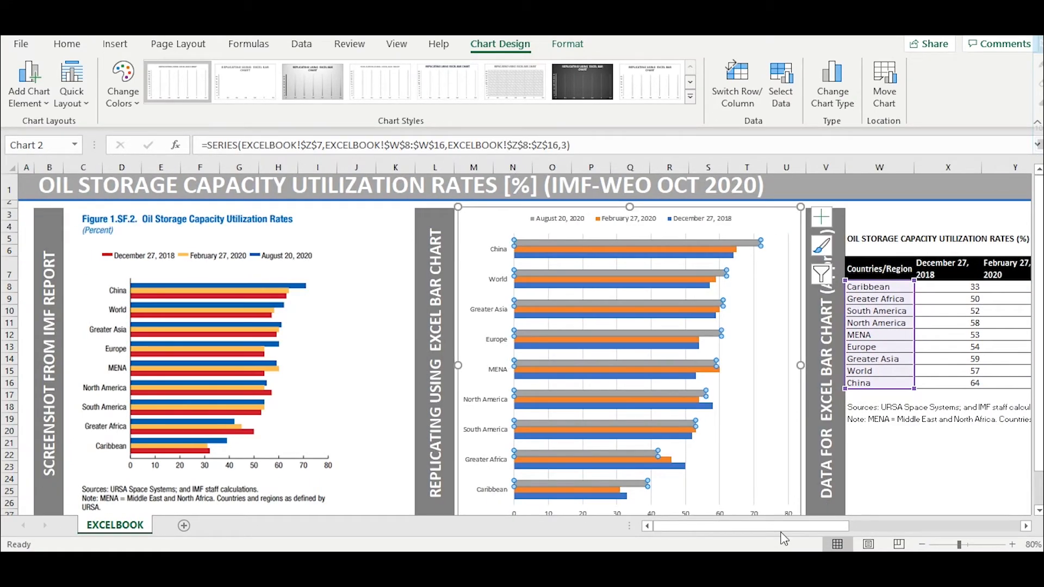
{"action": "right_click", "coordinate": [790, 509]}
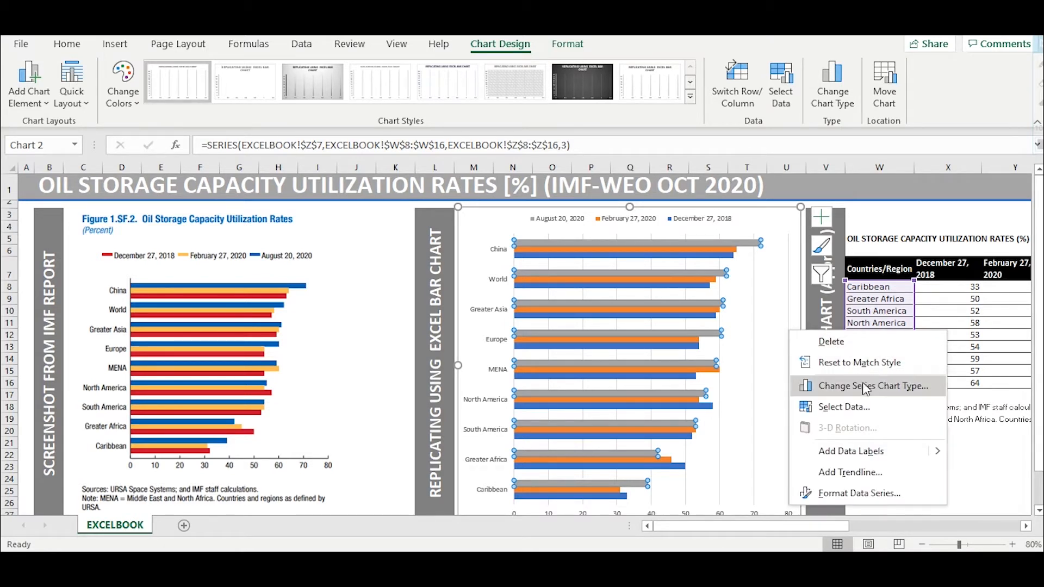
{"action": "left_click", "coordinate": [859, 493]}
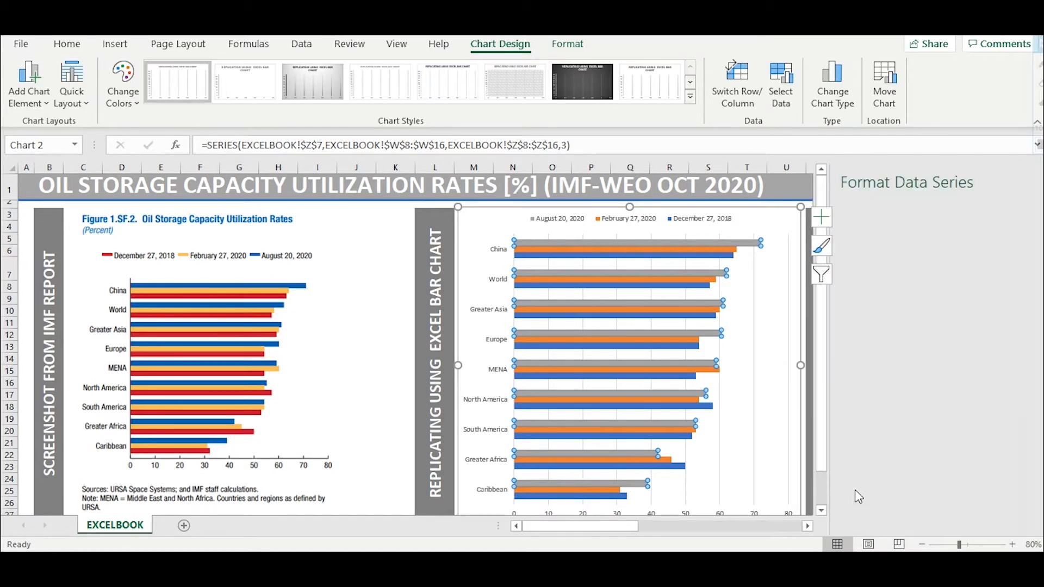
{"action": "left_click", "coordinate": [853, 231]}
{"action": "left_click", "coordinate": [851, 264]}
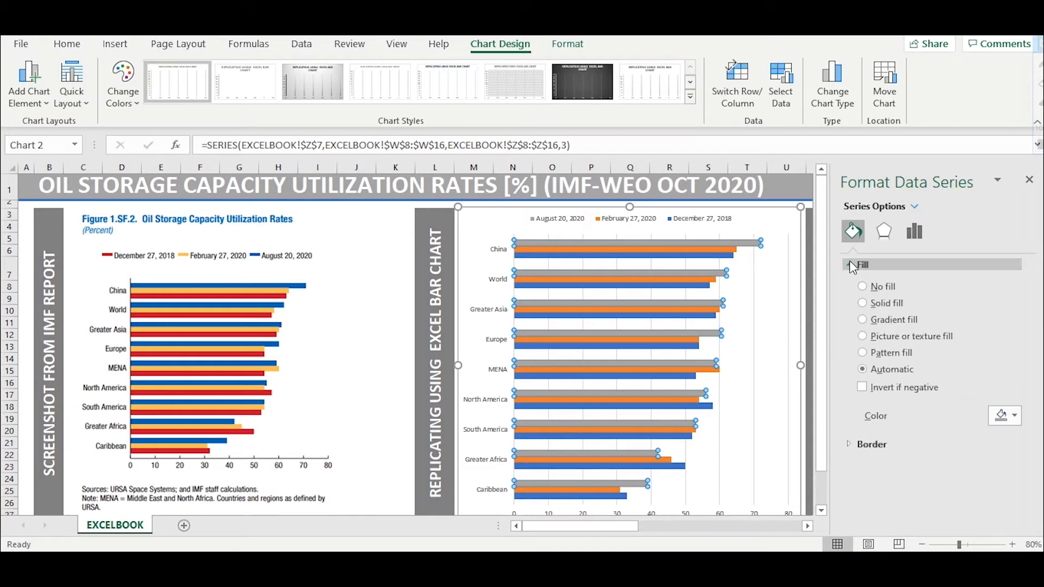
{"action": "left_click", "coordinate": [863, 303]}
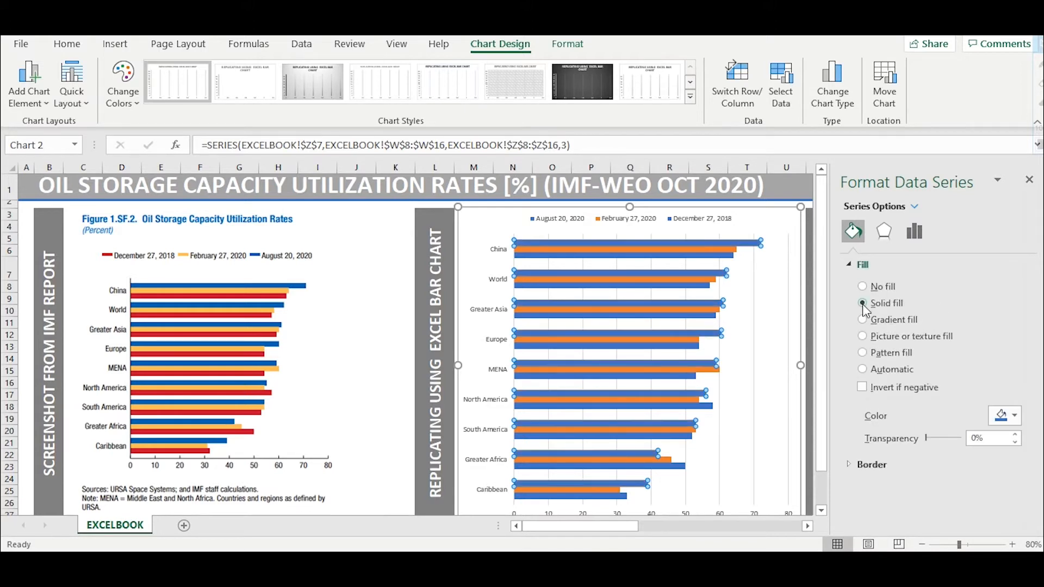
Set the August 20, 2020 series fill to the custom RGB color 0, 94, 173.
{"action": "left_click", "coordinate": [1015, 418]}
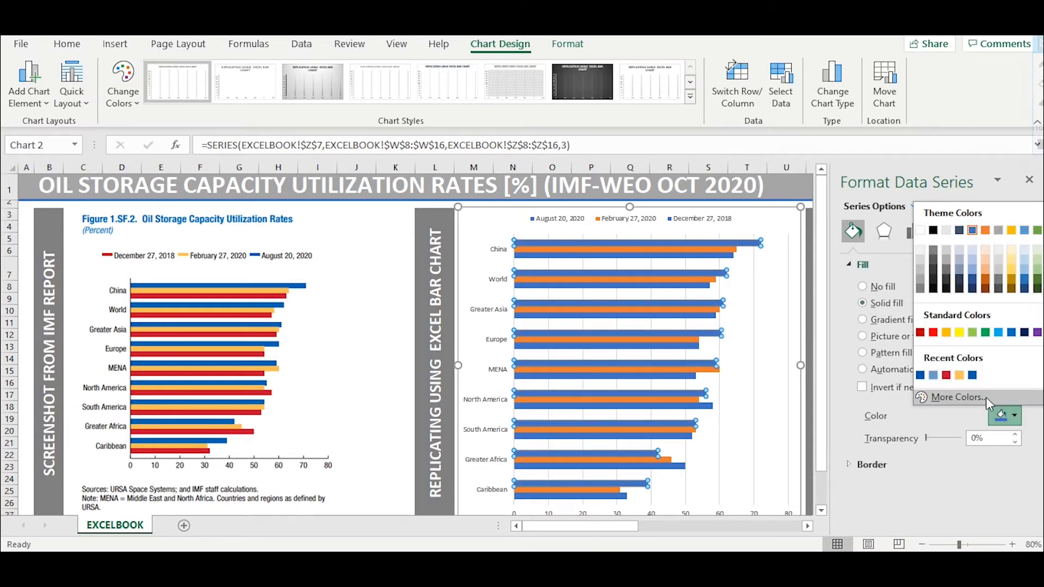
{"action": "left_click", "coordinate": [957, 398]}
{"action": "left_click_drag", "start_coordinate": [859, 253], "coordinate": [461, 226]}
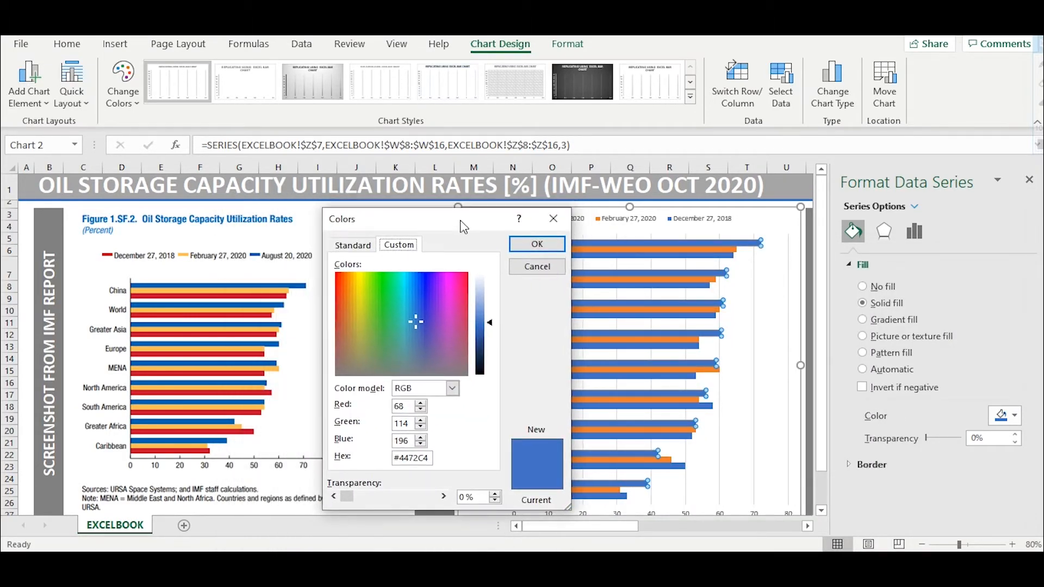
{"action": "double_click", "coordinate": [399, 406]}
{"action": "type", "text": "0"}
{"action": "key", "text": "Tab"}
{"action": "type", "text": "94"}
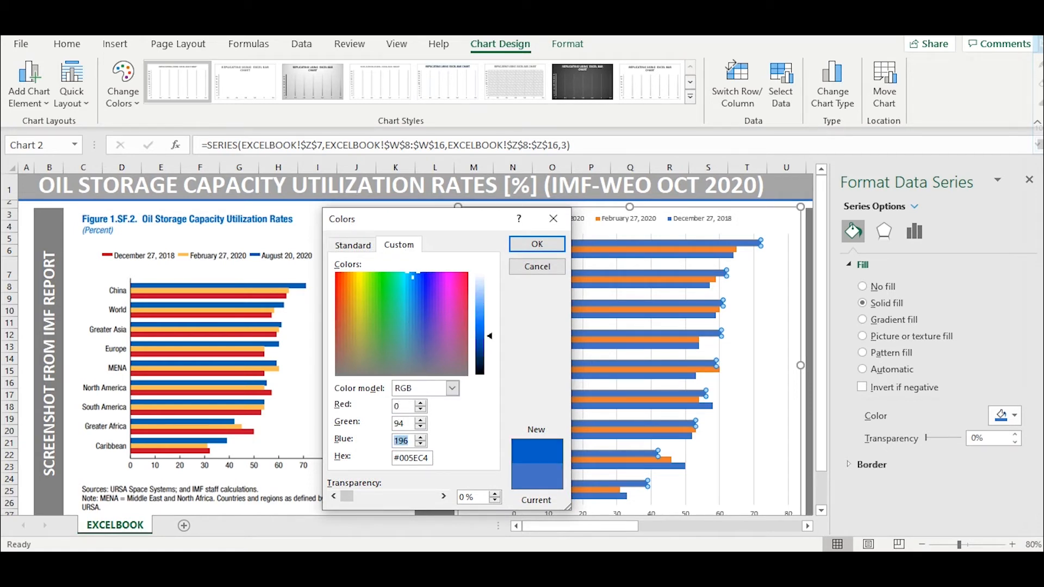
{"action": "type", "text": "173"}
{"action": "left_click", "coordinate": [534, 246]}
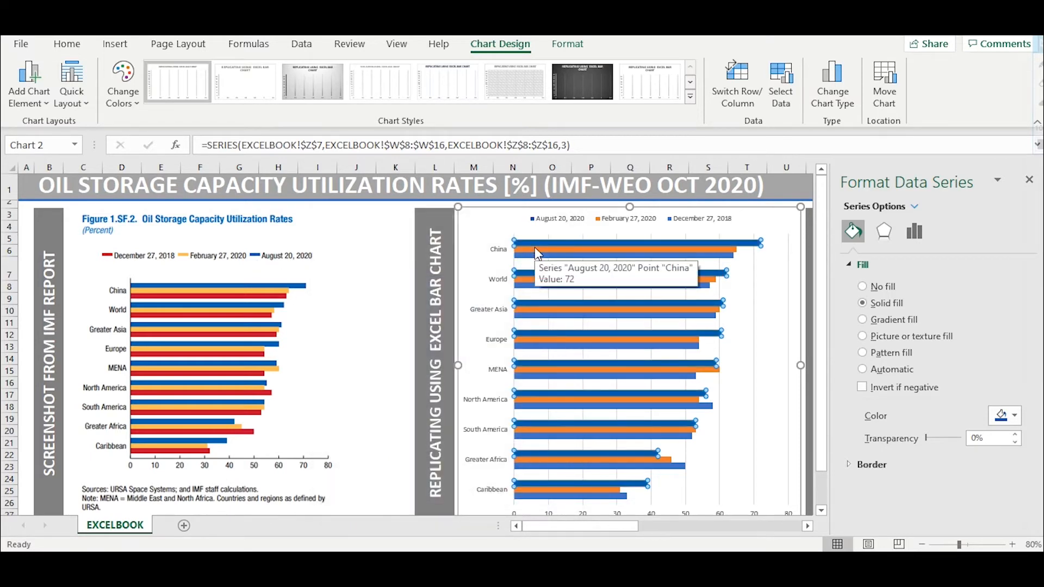
Give the China bar of the February 27, 2020 series a solid fill in custom RGB color 254, 194, 88.
{"action": "mouse_move", "coordinate": [565, 535]}
{"action": "left_mouse_down"}
{"action": "mouse_move", "coordinate": [625, 535]}
{"action": "mouse_move", "coordinate": [582, 534]}
{"action": "left_mouse_up"}
{"action": "left_click", "coordinate": [406, 252]}
{"action": "left_click", "coordinate": [407, 253]}
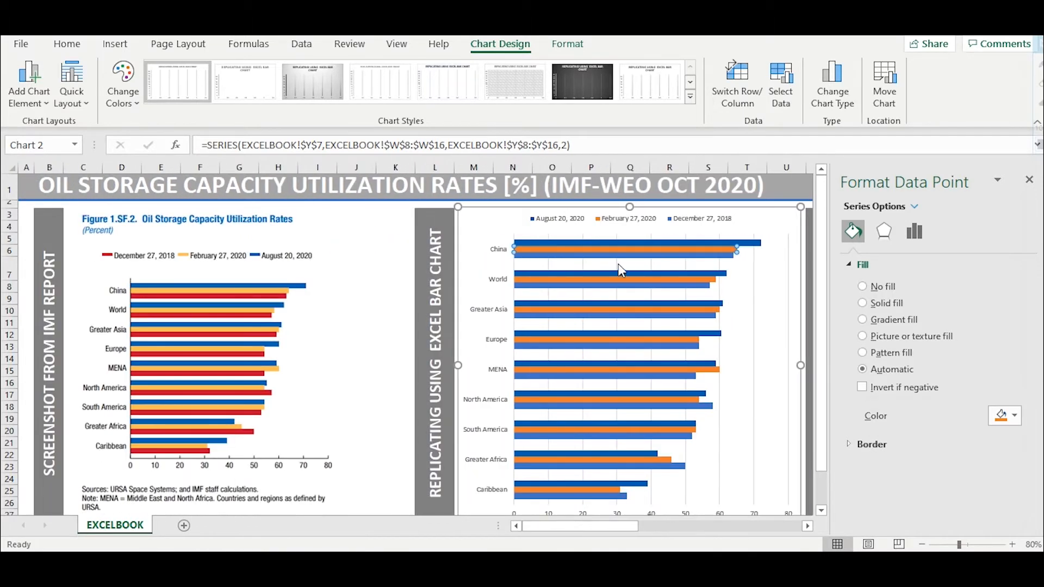
{"action": "left_click", "coordinate": [862, 304]}
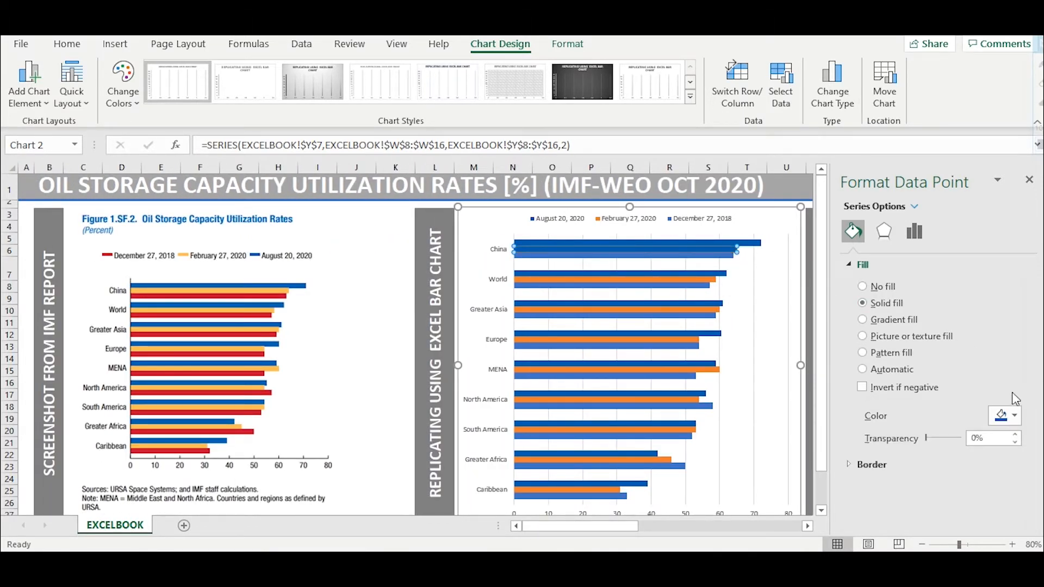
{"action": "left_click", "coordinate": [1015, 417]}
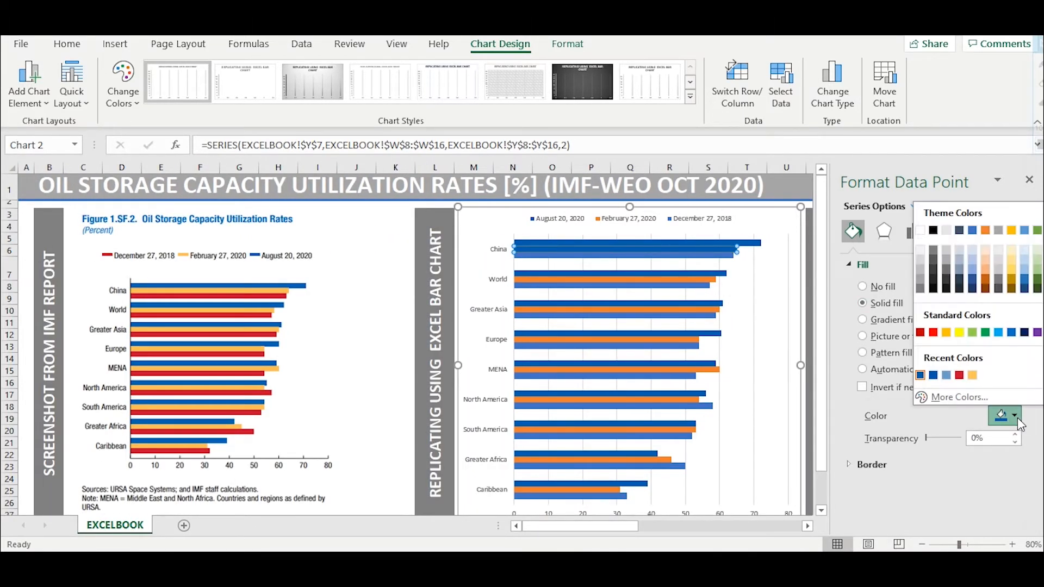
{"action": "left_click", "coordinate": [997, 396]}
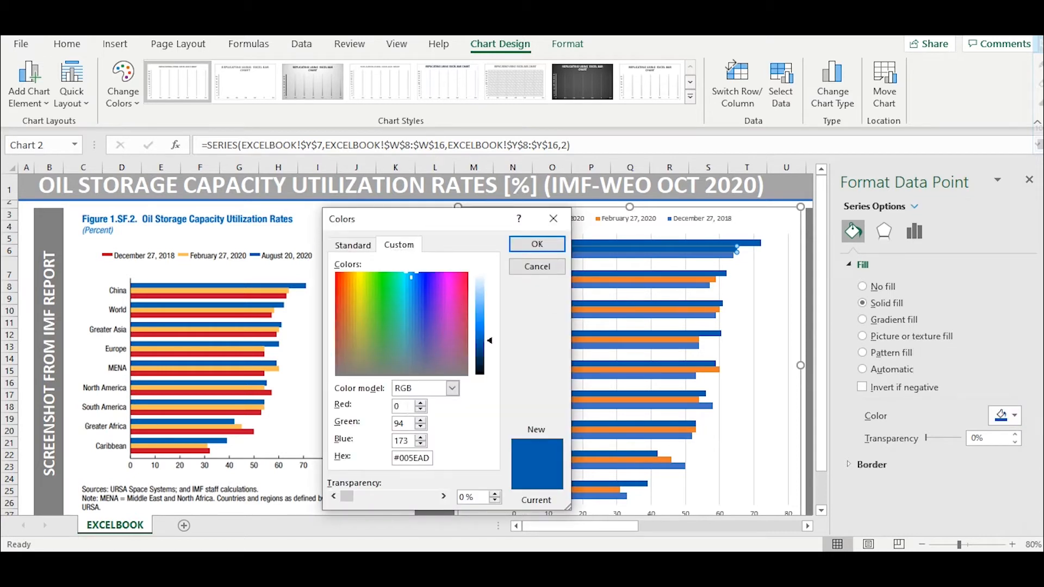
{"action": "type", "text": "254"}
{"action": "key", "text": "Tab"}
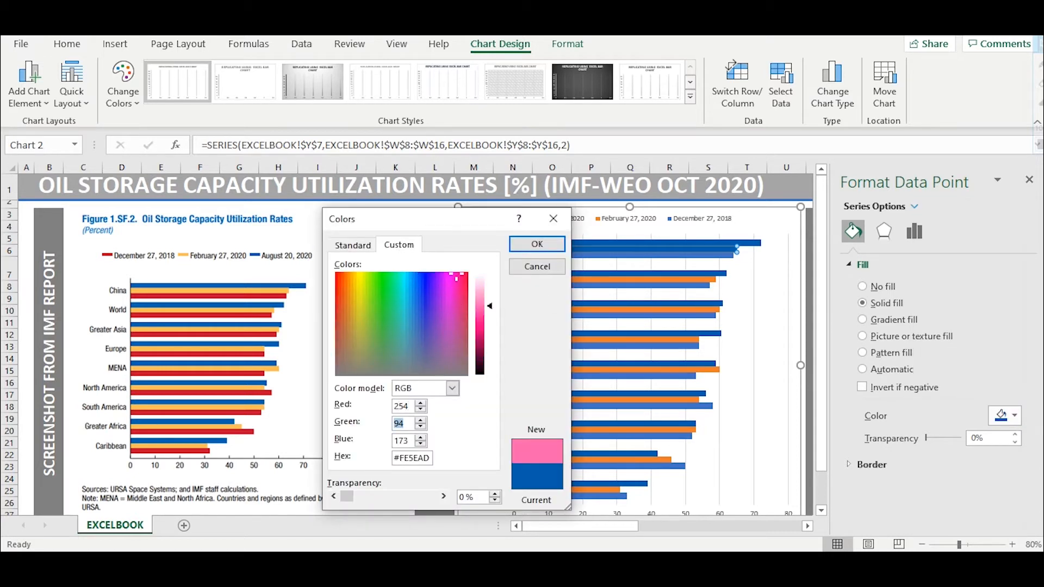
{"action": "type", "text": "194"}
{"action": "type", "text": "88"}
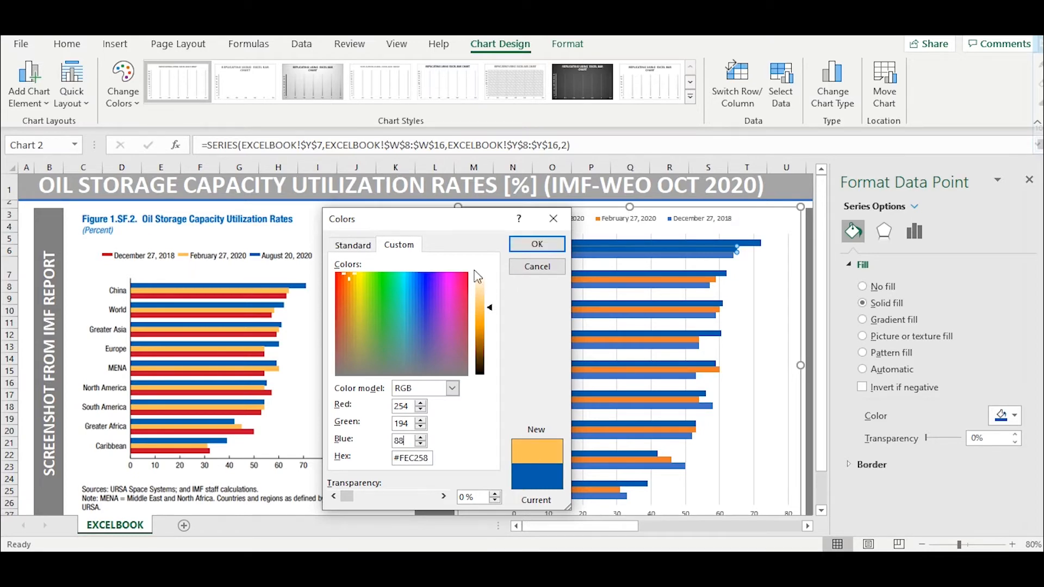
{"action": "left_click", "coordinate": [539, 250]}
Give the December 27, 2018 series a solid fill in custom RGB color 196, 18, 48.
{"action": "left_click", "coordinate": [539, 256]}
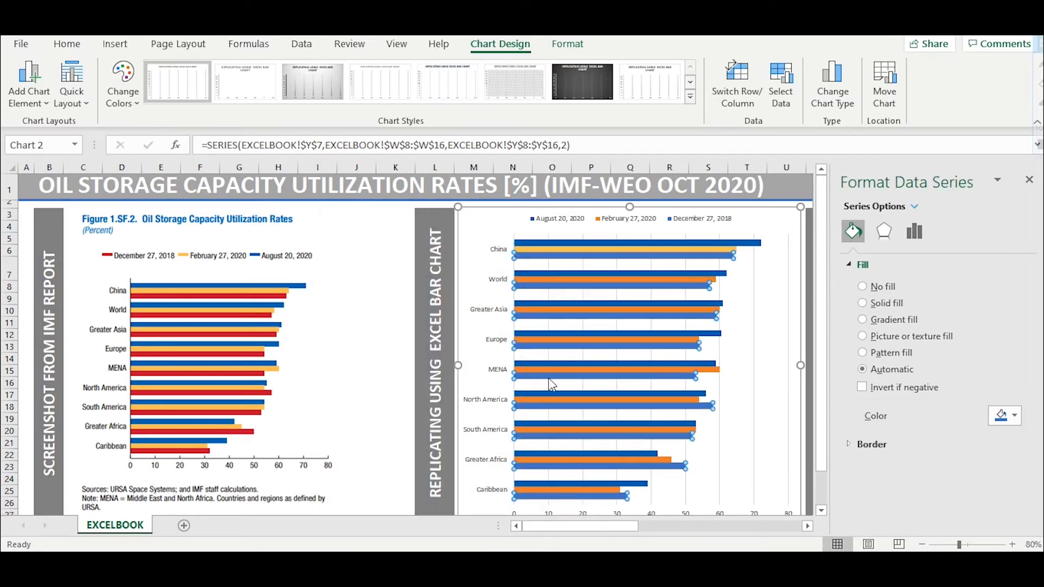
{"action": "mouse_move", "coordinate": [578, 533]}
{"action": "left_mouse_down"}
{"action": "mouse_move", "coordinate": [636, 530]}
{"action": "mouse_move", "coordinate": [581, 528]}
{"action": "left_mouse_up"}
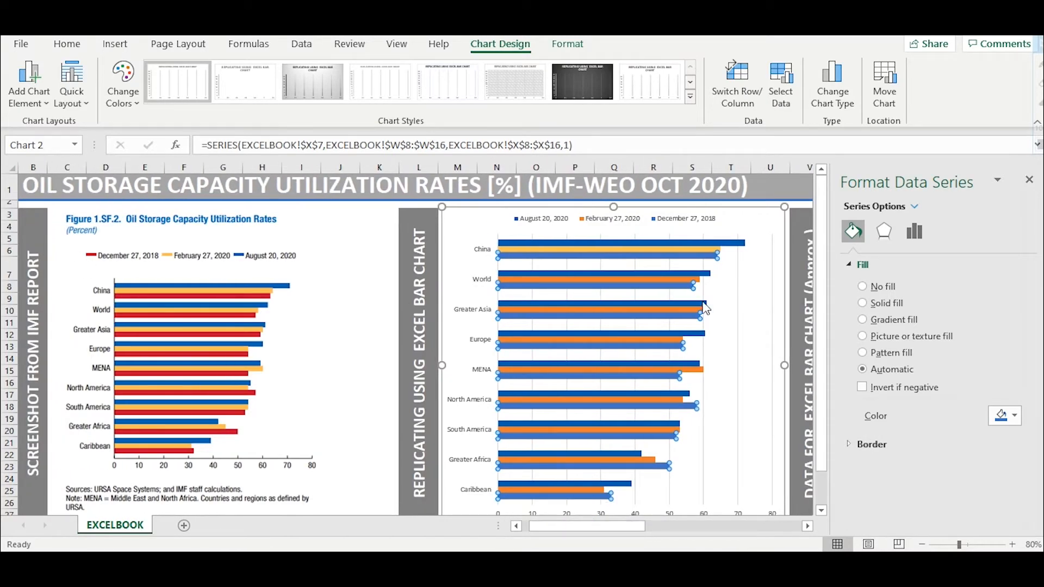
{"action": "left_click", "coordinate": [863, 302]}
{"action": "left_click", "coordinate": [1006, 415]}
{"action": "left_click", "coordinate": [998, 403]}
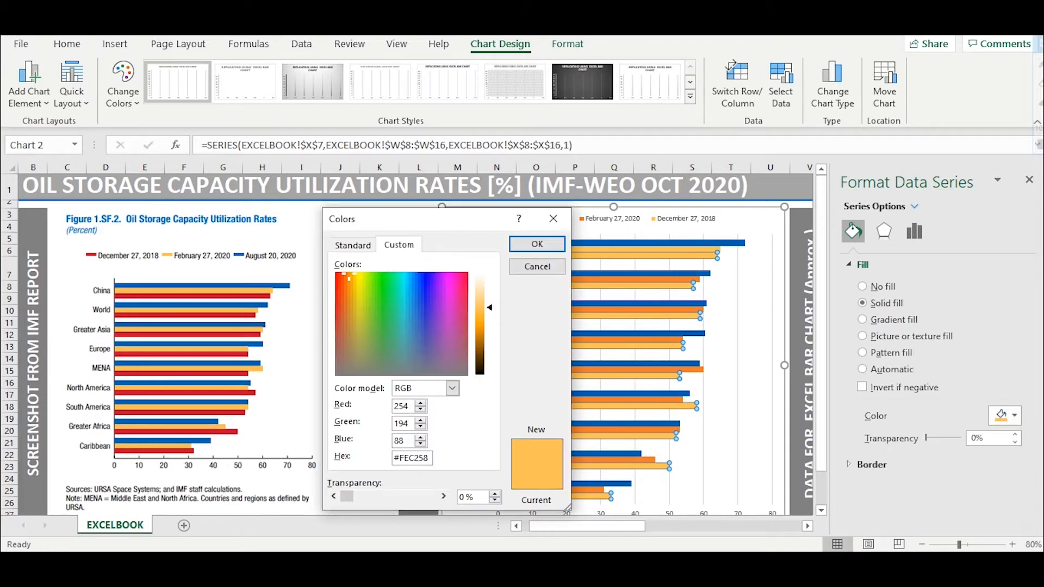
{"action": "type", "text": "196"}
{"action": "key", "text": "Tab"}
{"action": "type", "text": "18"}
{"action": "key", "text": "Tab"}
{"action": "type", "text": "48"}
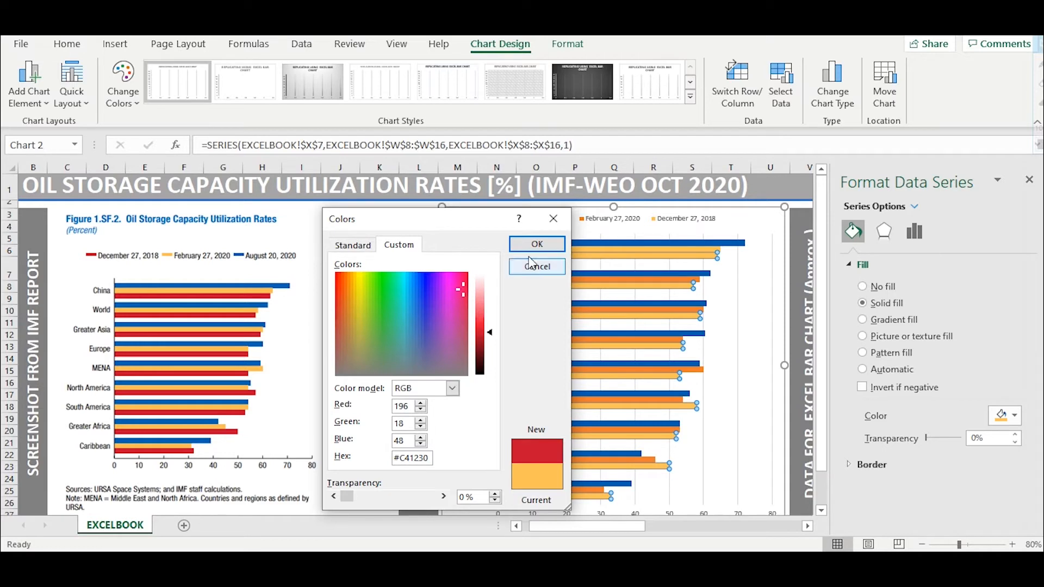
{"action": "left_click", "coordinate": [544, 248]}
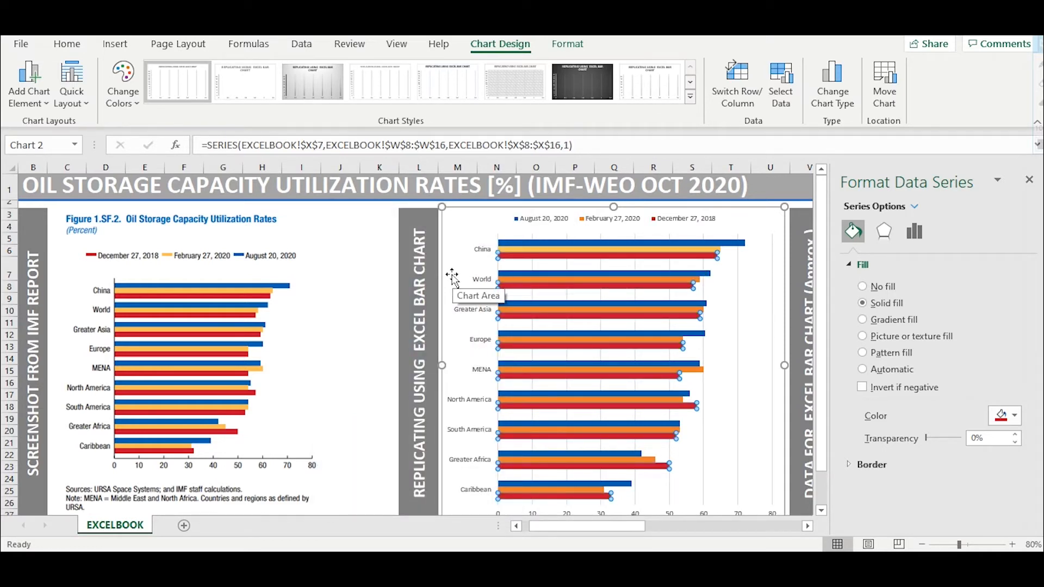
Make the chart's country/region axis labels bold with a black font color.
{"action": "left_click", "coordinate": [483, 285]}
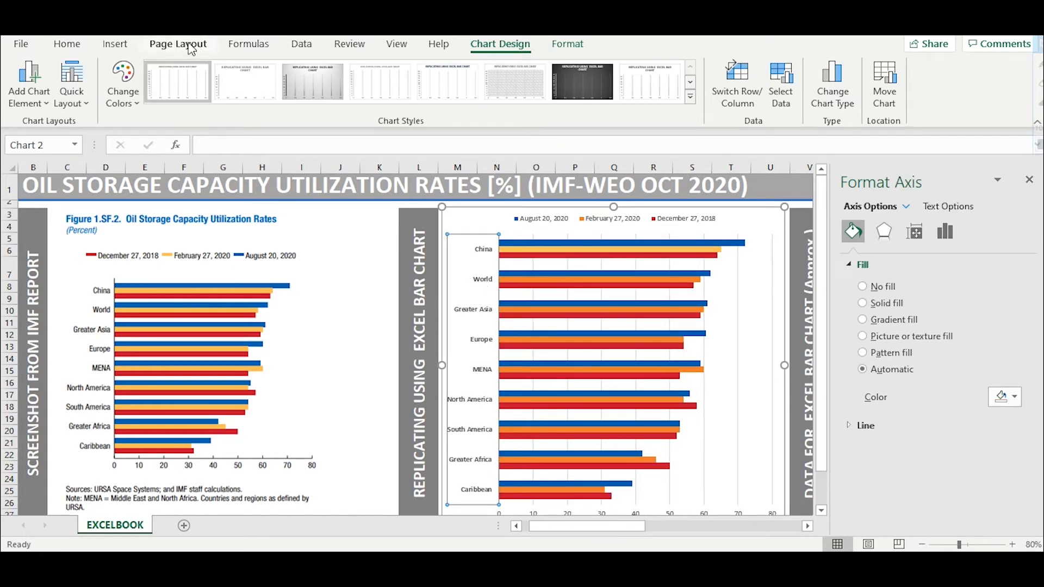
{"action": "left_click", "coordinate": [65, 45]}
{"action": "left_click", "coordinate": [235, 97]}
{"action": "left_click", "coordinate": [238, 122]}
{"action": "scroll", "coordinate": [811, 378], "scroll_direction": "down", "scroll_amount": 1}
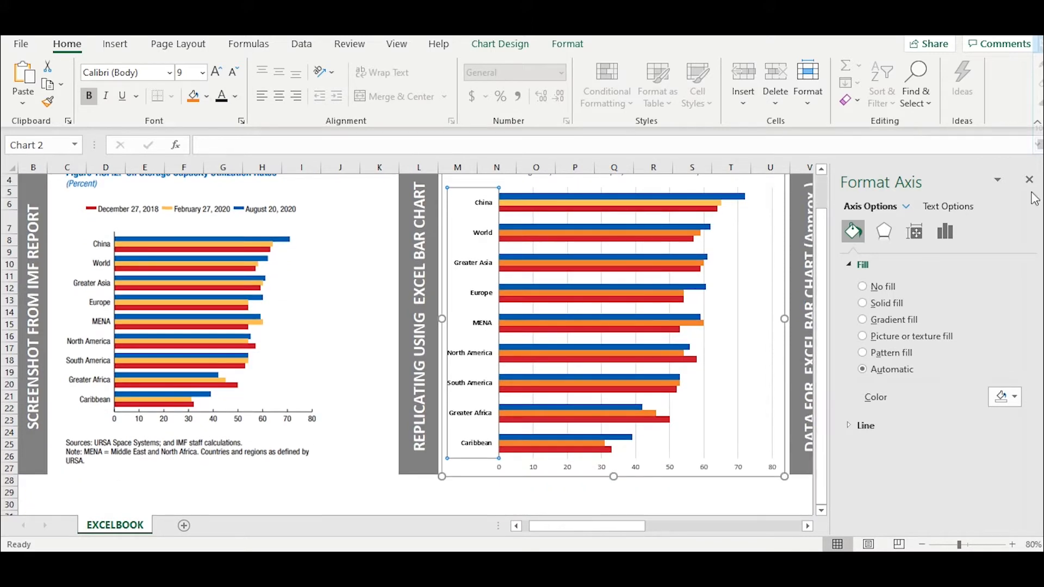
Close the axis formatting settings and format the chart's horizontal value axis labels as bold, black, size 11.
{"action": "left_click", "coordinate": [1029, 180]}
{"action": "left_click", "coordinate": [673, 467]}
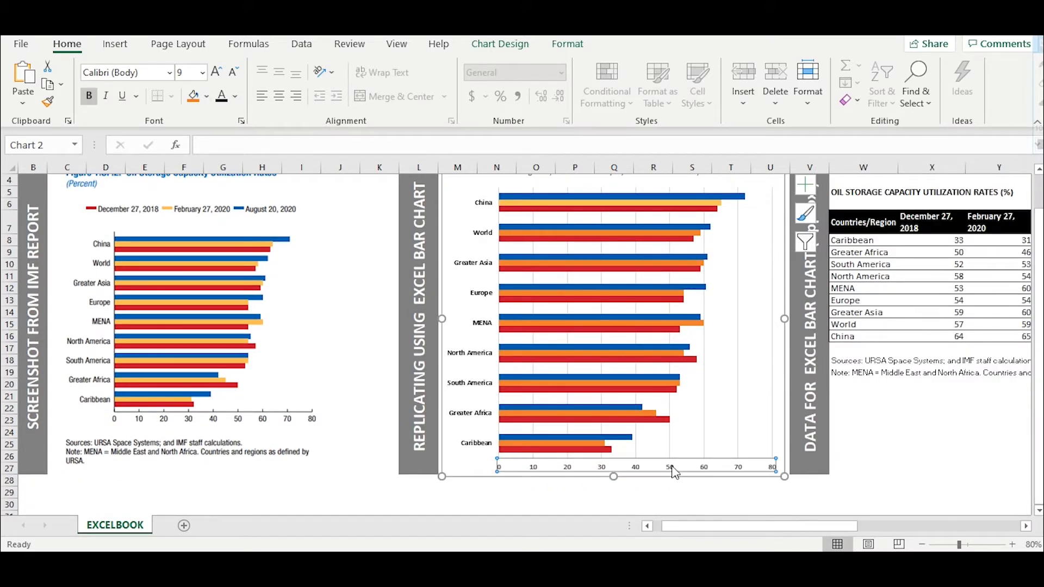
{"action": "left_click", "coordinate": [184, 72]}
{"action": "type", "text": "11"}
{"action": "key", "text": "Return"}
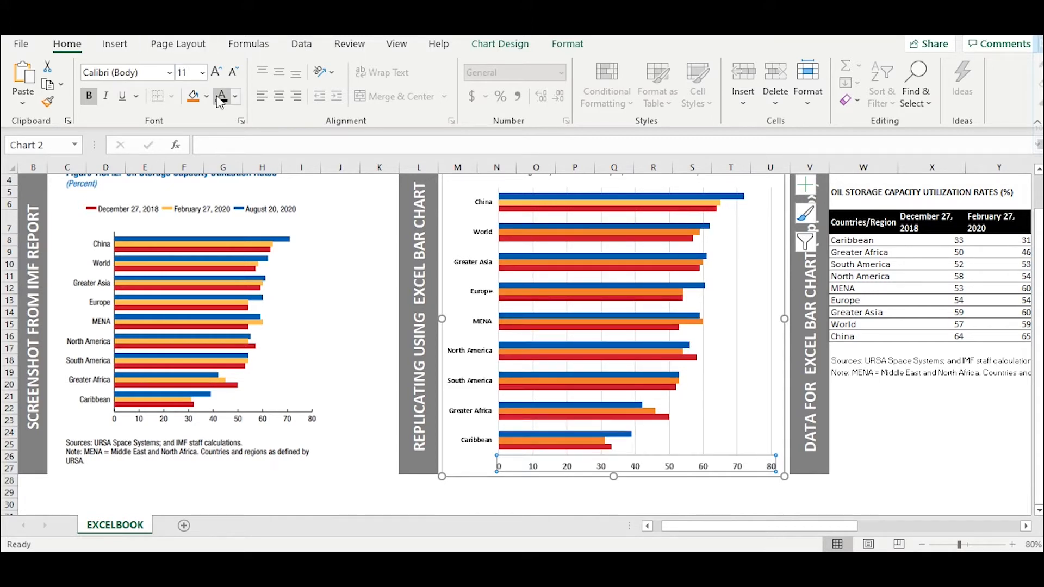
Set the font size of the country/region axis labels to 11.
{"action": "left_click", "coordinate": [471, 319]}
{"action": "left_click", "coordinate": [183, 73]}
{"action": "type", "text": "11"}
{"action": "key", "text": "Return"}
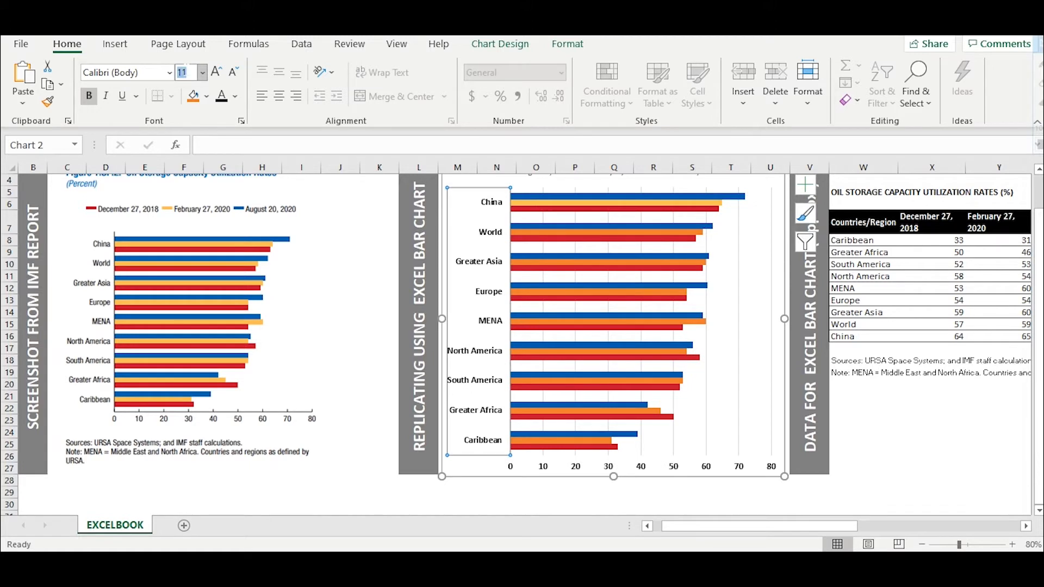
Undo the last font size change and set the labels of both chart axes to size 10.
{"action": "key", "text": "ctrl+z"}
{"action": "left_click", "coordinate": [642, 466]}
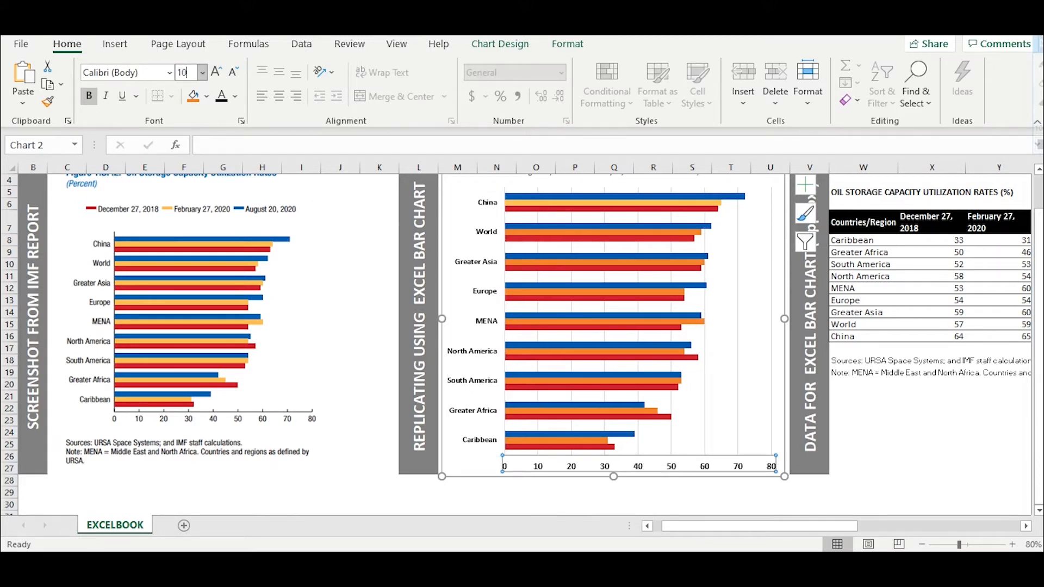
Format the chart legend text as bold, size 10.
{"action": "scroll", "coordinate": [913, 365], "scroll_direction": "up", "scroll_amount": 1}
{"action": "left_click", "coordinate": [690, 224]}
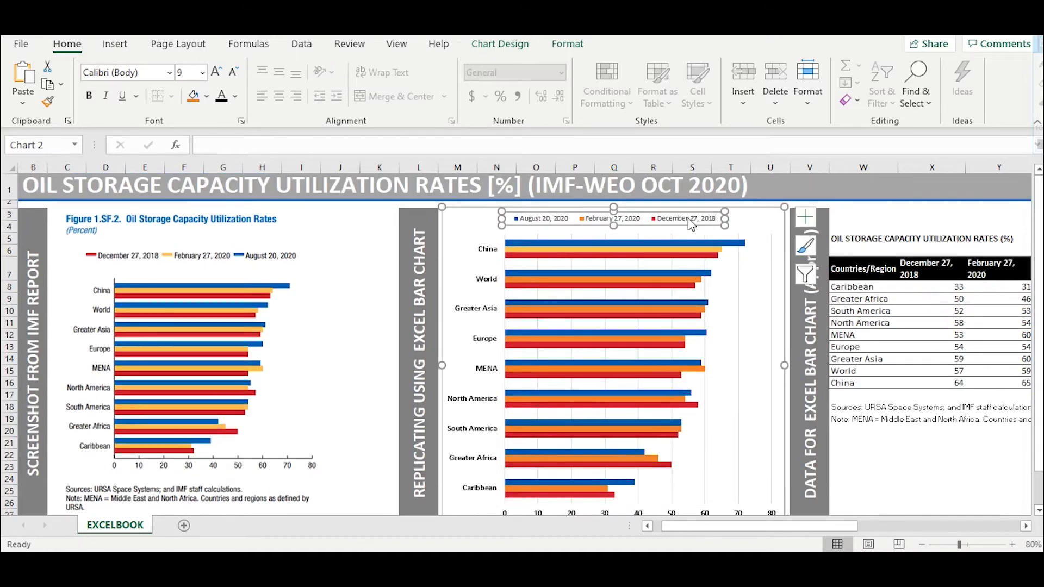
{"action": "type", "text": "10"}
{"action": "key", "text": "Return"}
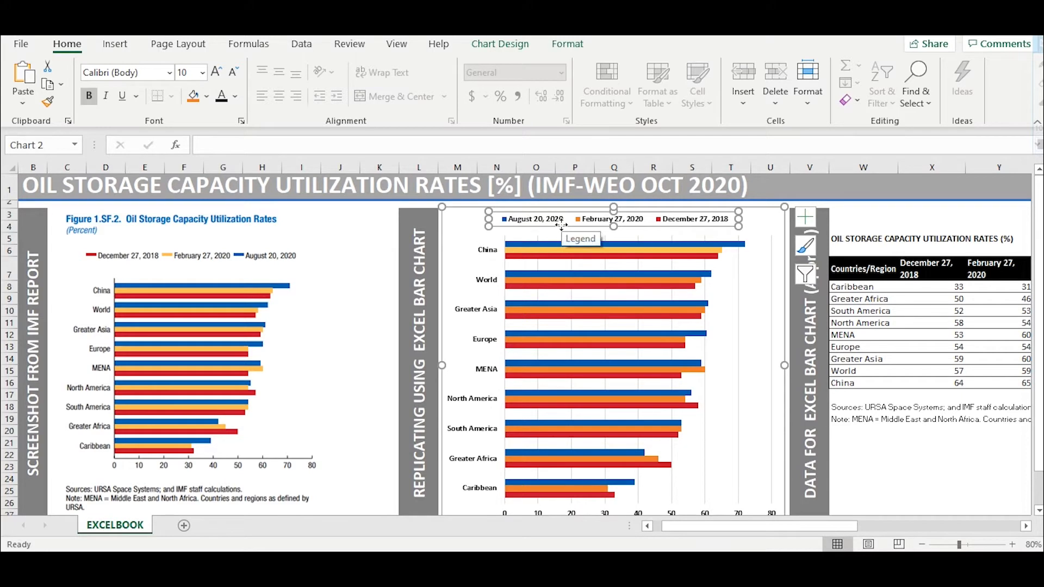
{"action": "key", "text": "ctrl+b"}
Format the country/region axis with a solid black line.
{"action": "left_click", "coordinate": [489, 280]}
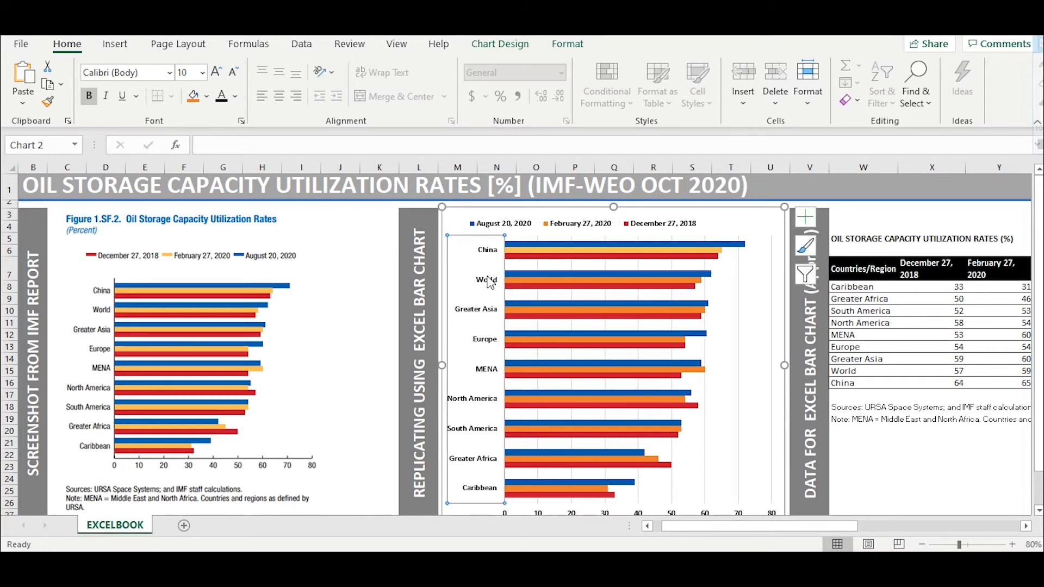
{"action": "right_click", "coordinate": [490, 280]}
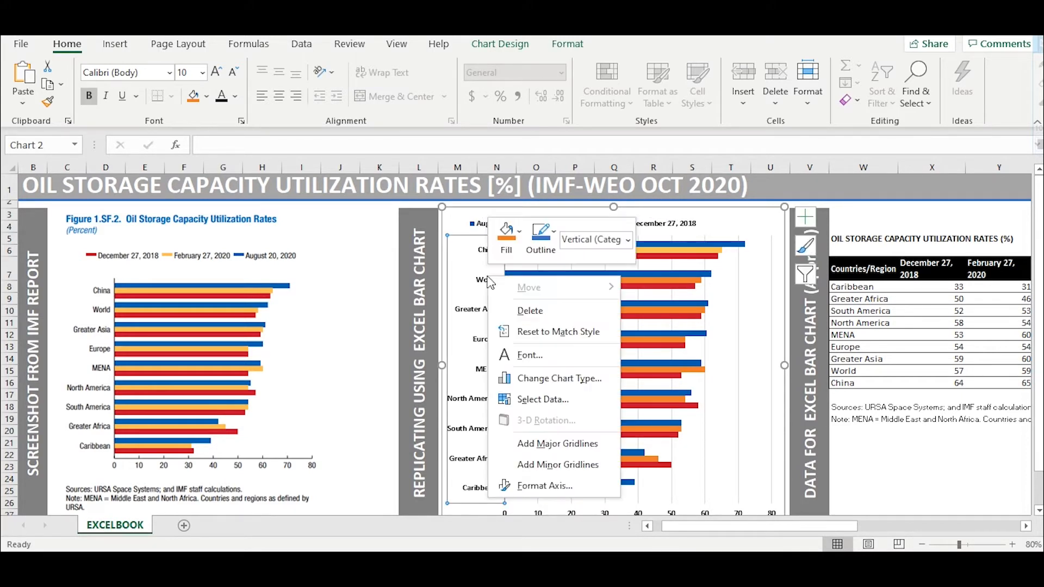
{"action": "left_click", "coordinate": [525, 548]}
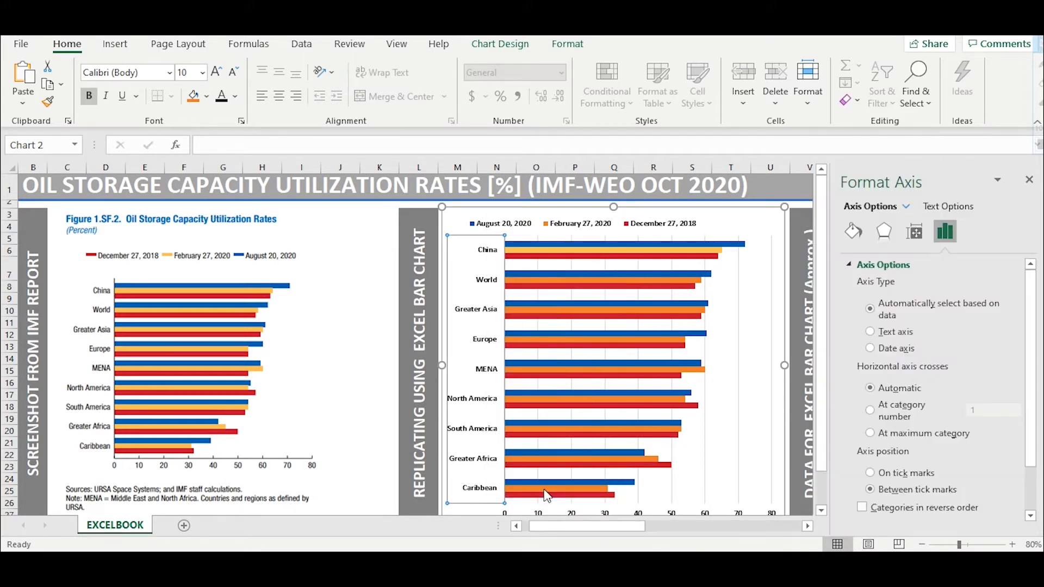
{"action": "left_click", "coordinate": [852, 231]}
{"action": "left_click", "coordinate": [859, 265]}
{"action": "left_click", "coordinate": [854, 426]}
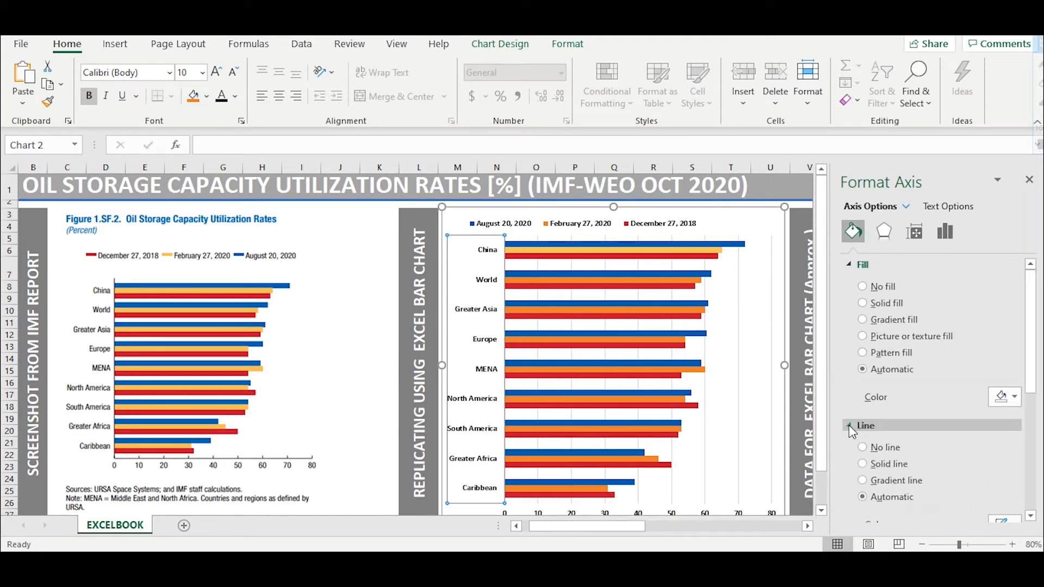
{"action": "scroll", "coordinate": [924, 435], "scroll_direction": "down", "scroll_amount": 3}
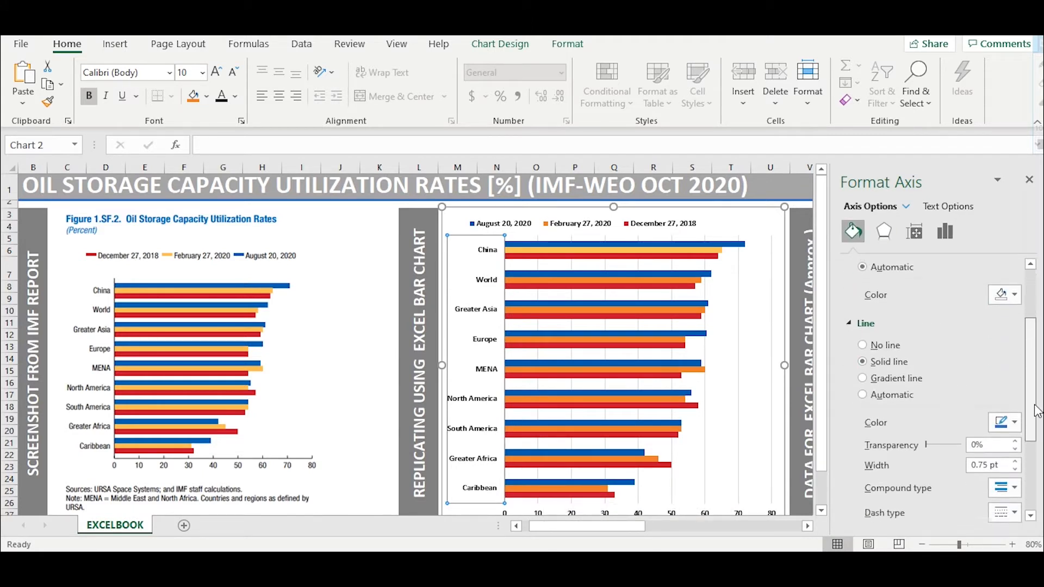
{"action": "left_click", "coordinate": [1010, 414]}
{"action": "left_click", "coordinate": [933, 228]}
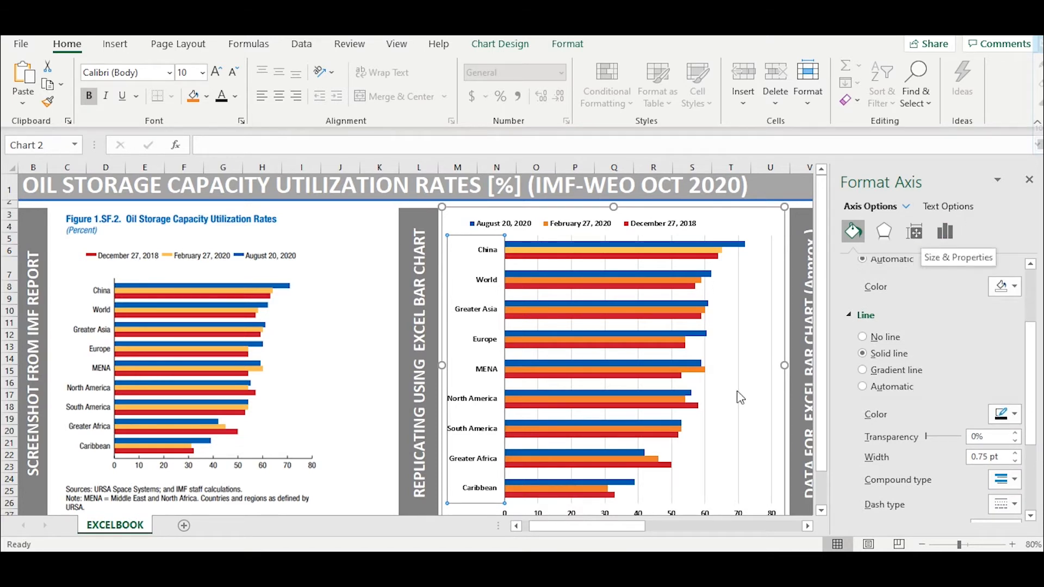
Apply a solid line to the chart's horizontal value axis.
{"action": "left_click", "coordinate": [709, 514]}
{"action": "left_click", "coordinate": [864, 356]}
{"action": "scroll", "coordinate": [824, 400], "scroll_direction": "down", "scroll_amount": 1}
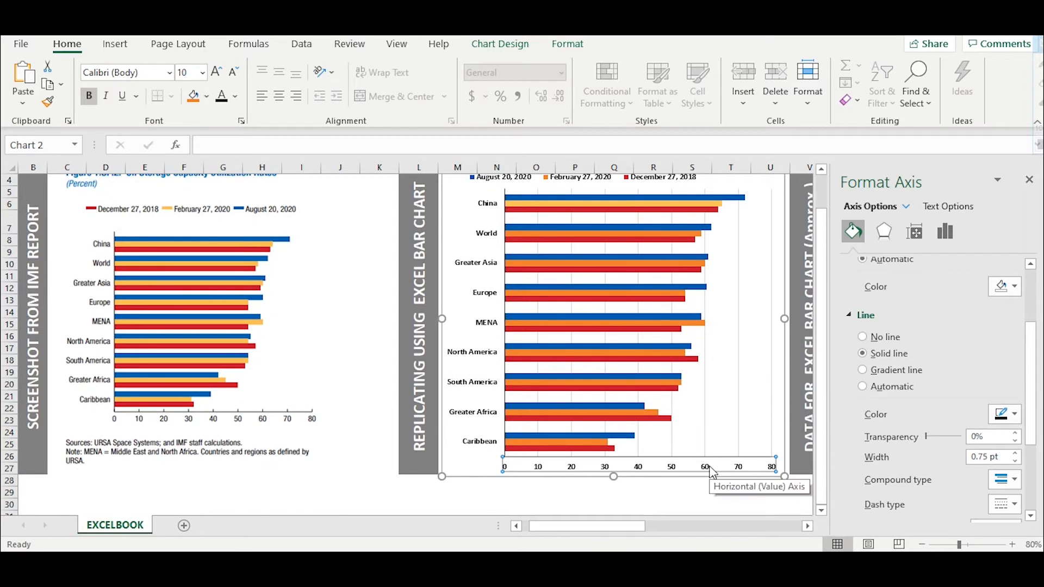
Set the major tick marks of the horizontal value axis to Inside and deselect the chart.
{"action": "left_click", "coordinate": [945, 231]}
{"action": "scroll", "coordinate": [1036, 332], "scroll_direction": "down", "scroll_amount": 3}
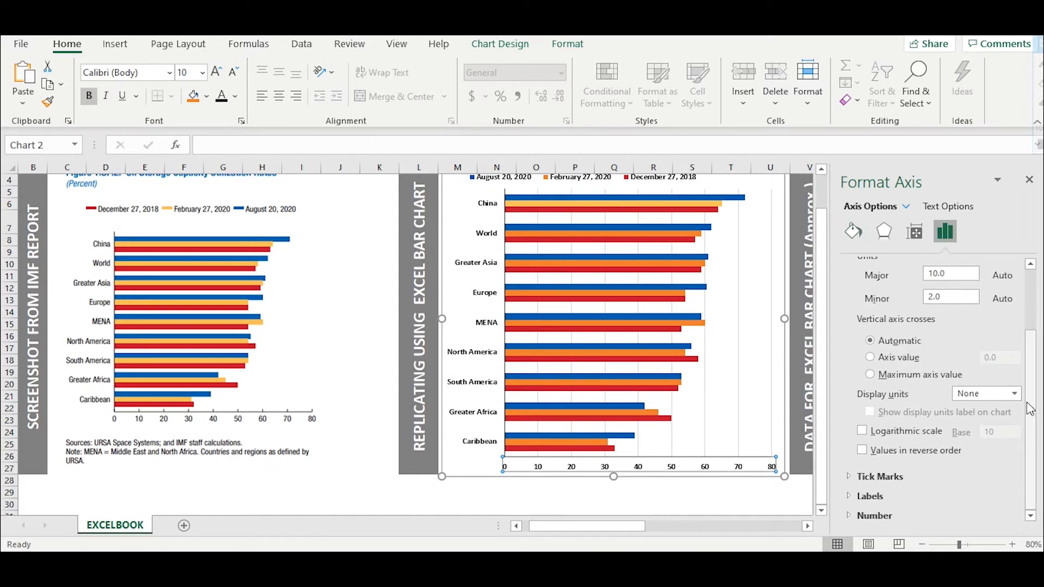
{"action": "left_click", "coordinate": [851, 477]}
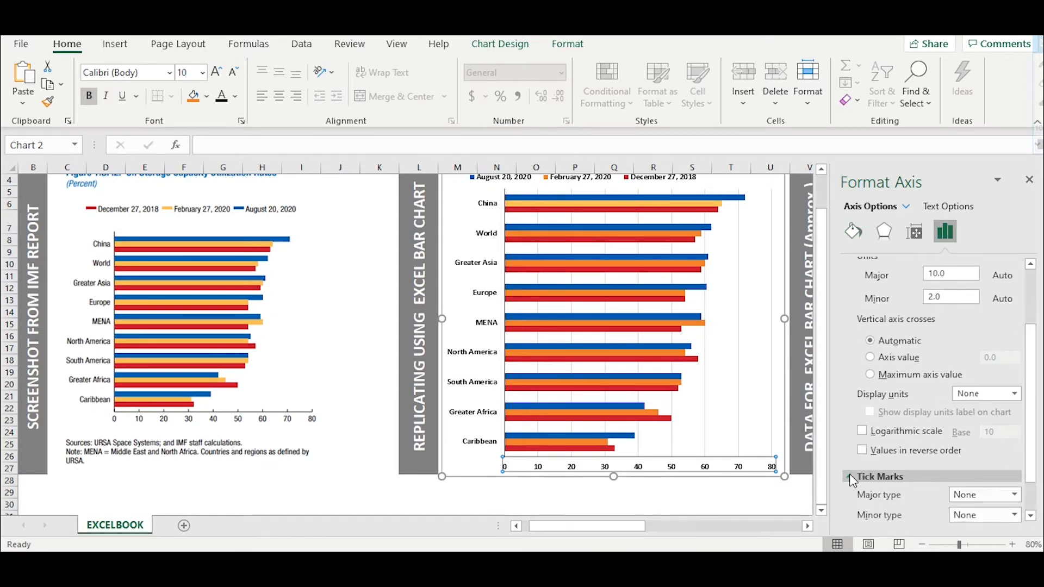
{"action": "left_click", "coordinate": [1014, 494]}
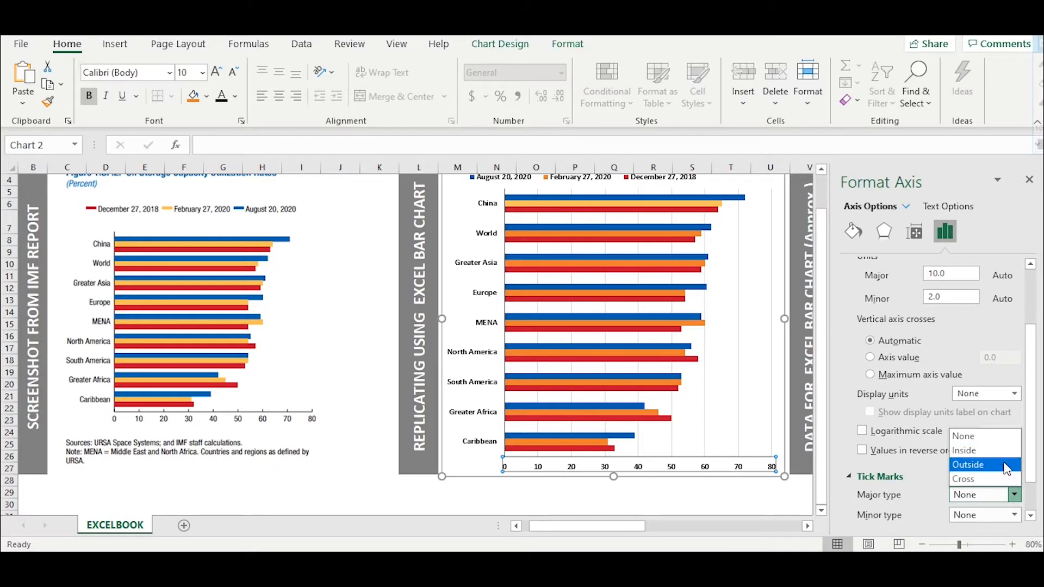
{"action": "left_click", "coordinate": [1005, 456]}
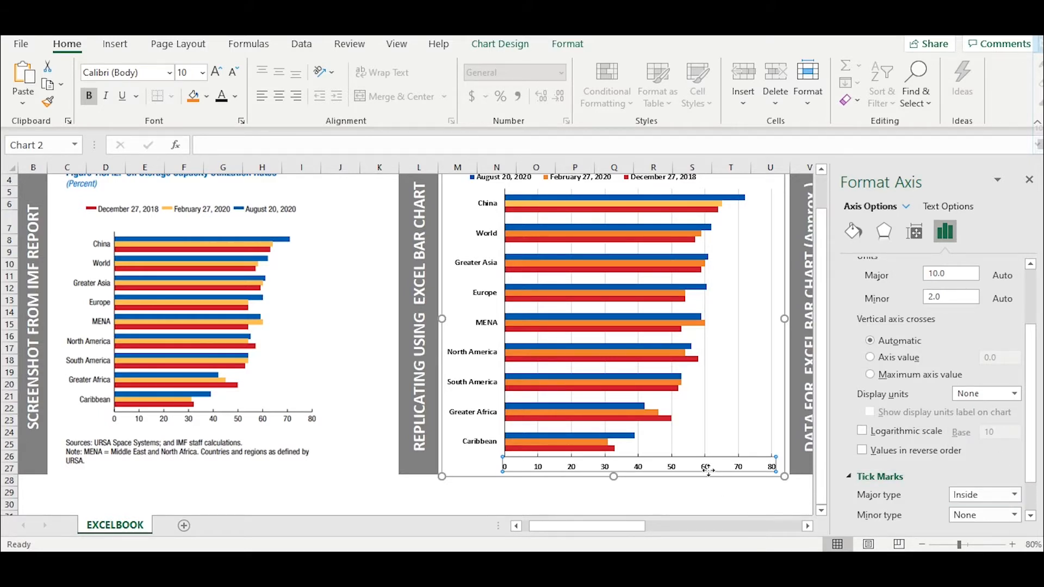
{"action": "left_click", "coordinate": [696, 491]}
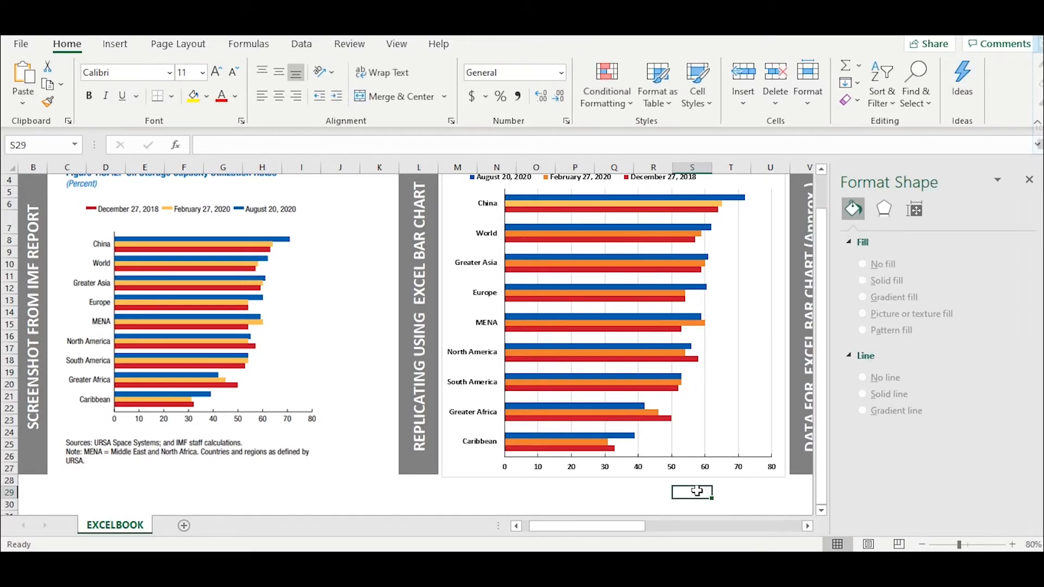
Hide the chart's vertical major gridlines by setting them to No line.
{"action": "left_click_drag", "start_coordinate": [825, 332], "coordinate": [824, 306]}
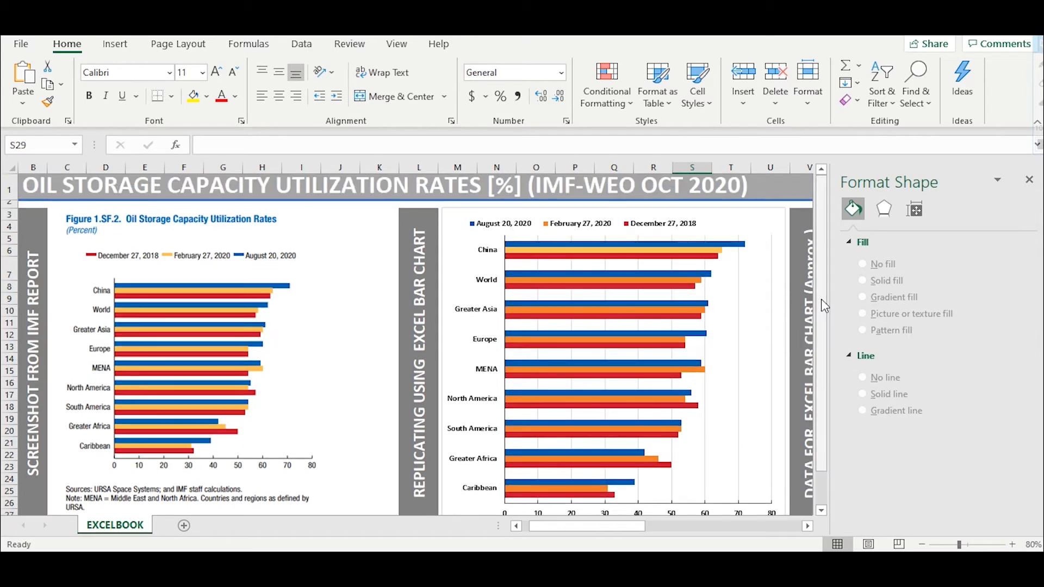
{"action": "left_click", "coordinate": [742, 315]}
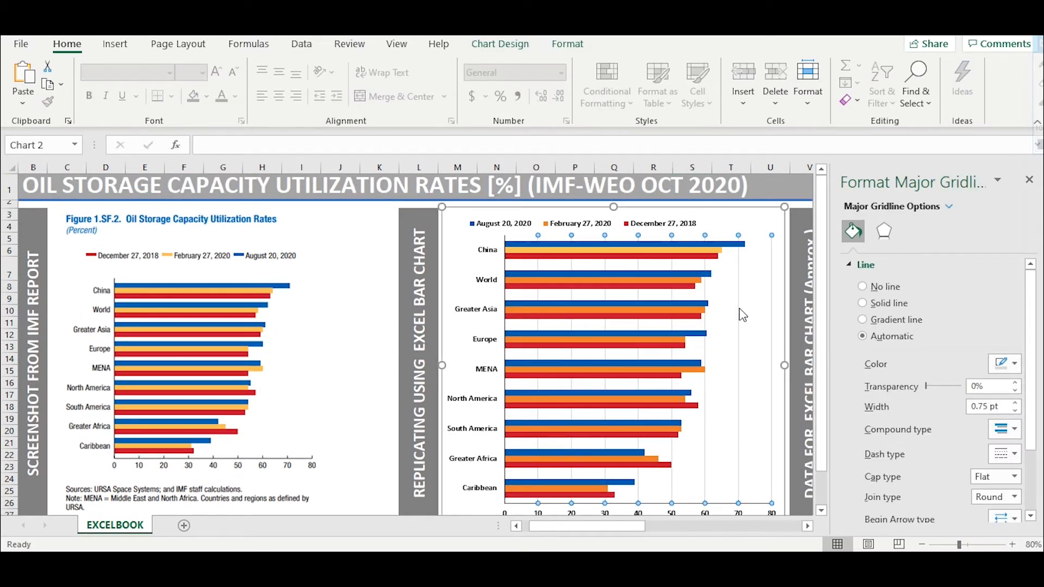
{"action": "left_click", "coordinate": [863, 287]}
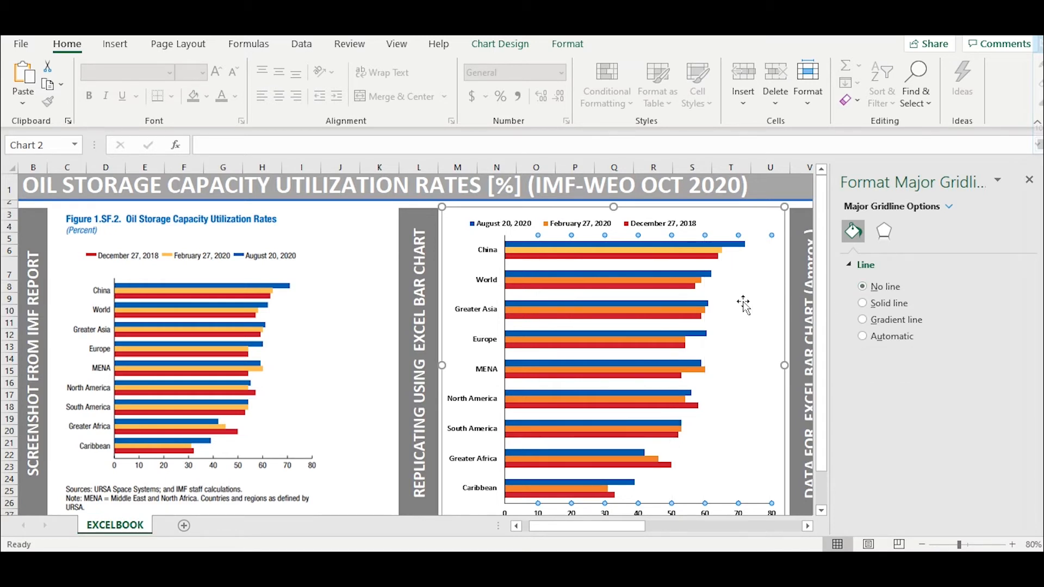
Set the gap width of the December 27, 2018 bar series to 101% and close the formatting settings.
{"action": "left_click", "coordinate": [689, 257]}
{"action": "right_click", "coordinate": [691, 263]}
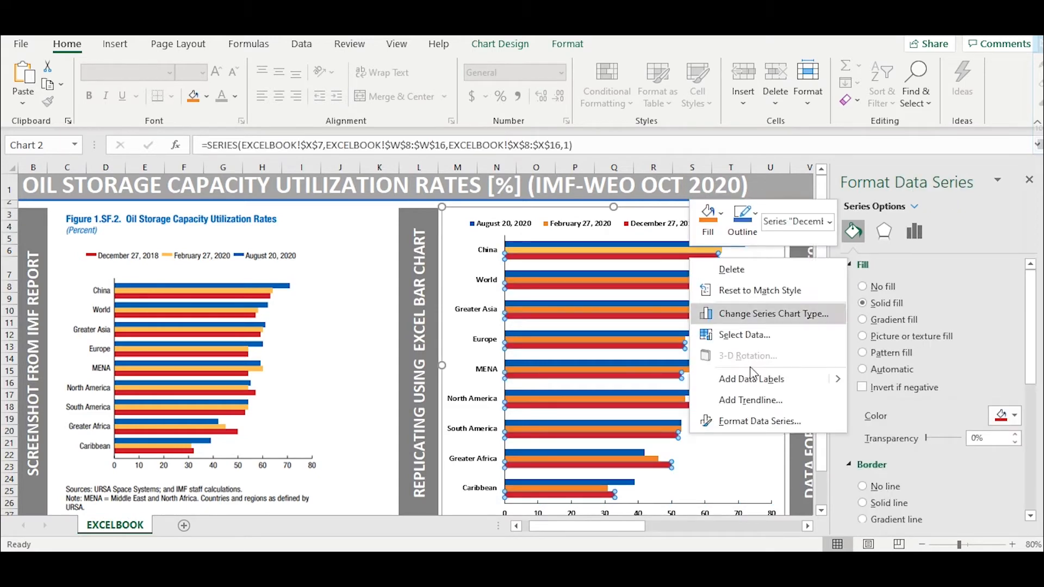
{"action": "left_click", "coordinate": [765, 415]}
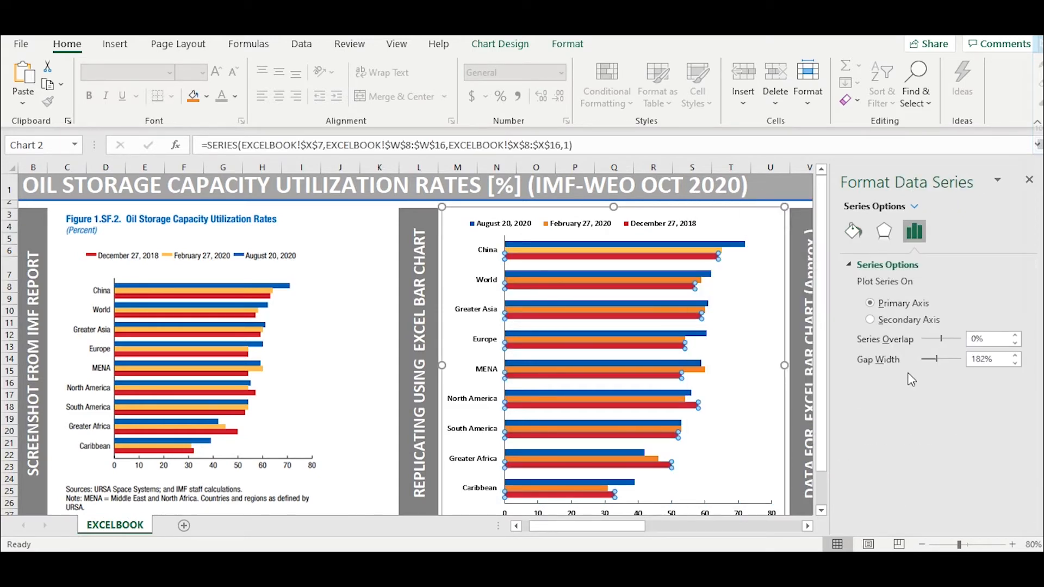
{"action": "left_click", "coordinate": [987, 359]}
{"action": "left_click_drag", "start_coordinate": [985, 359], "coordinate": [971, 359]}
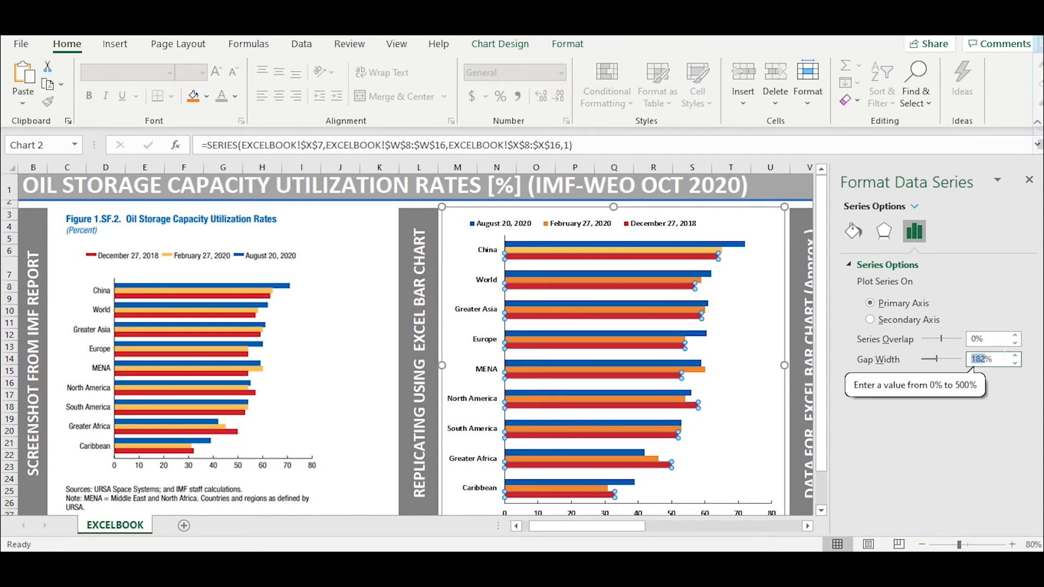
{"action": "type", "text": "101"}
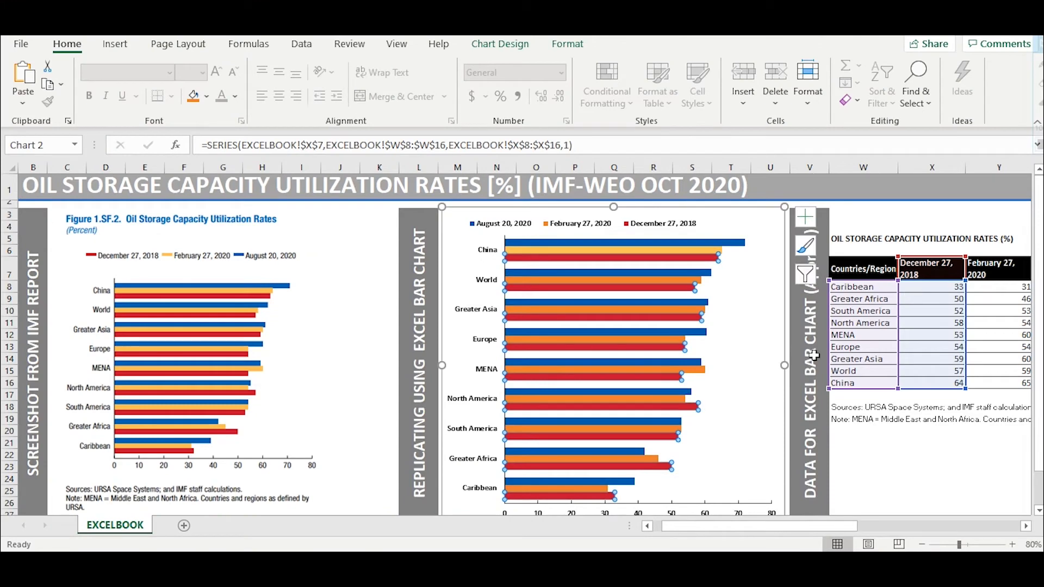
Add a chart title above the chart and move the legend to just below the title.
{"action": "left_click", "coordinate": [512, 45]}
{"action": "left_click", "coordinate": [34, 106]}
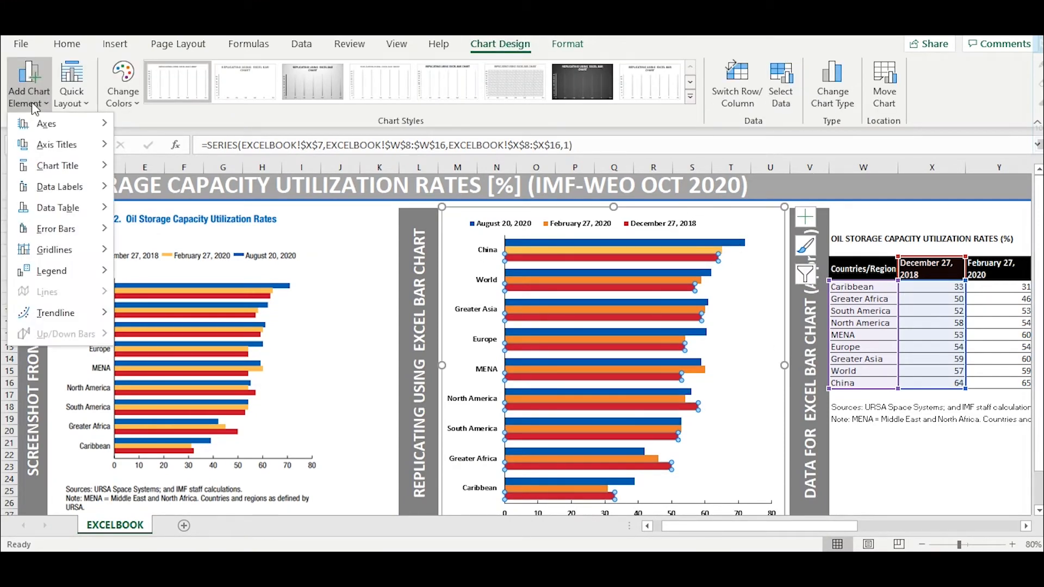
{"action": "mouse_move", "coordinate": [34, 165]}
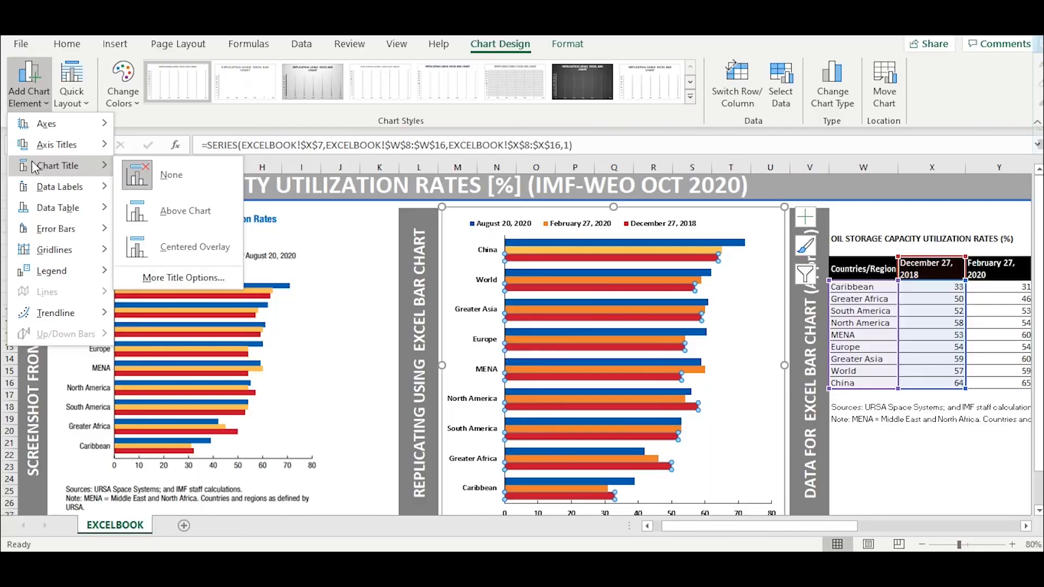
{"action": "left_click", "coordinate": [162, 216]}
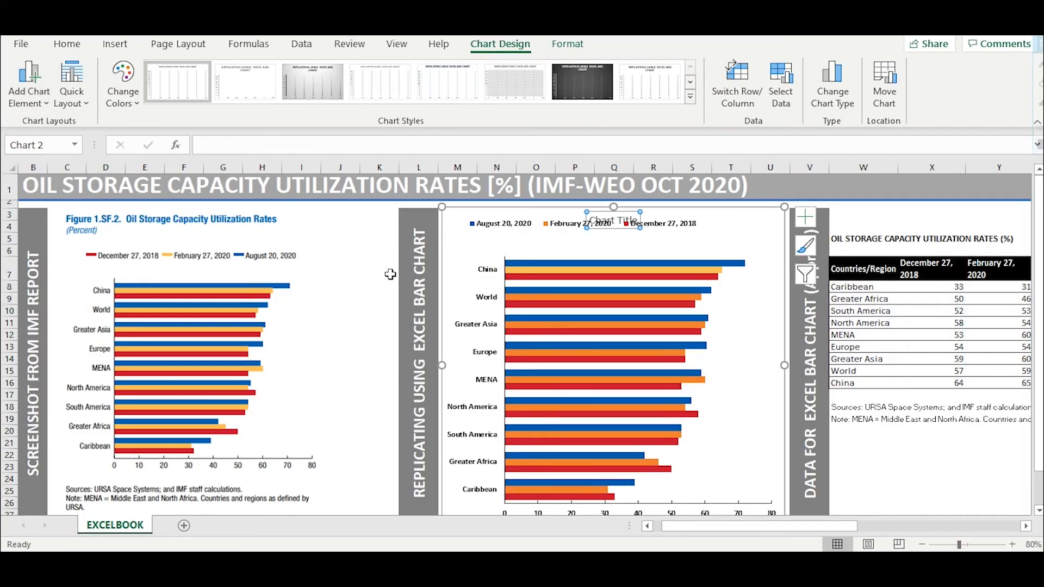
{"action": "left_click", "coordinate": [516, 216]}
{"action": "left_click_drag", "start_coordinate": [517, 215], "coordinate": [530, 237]}
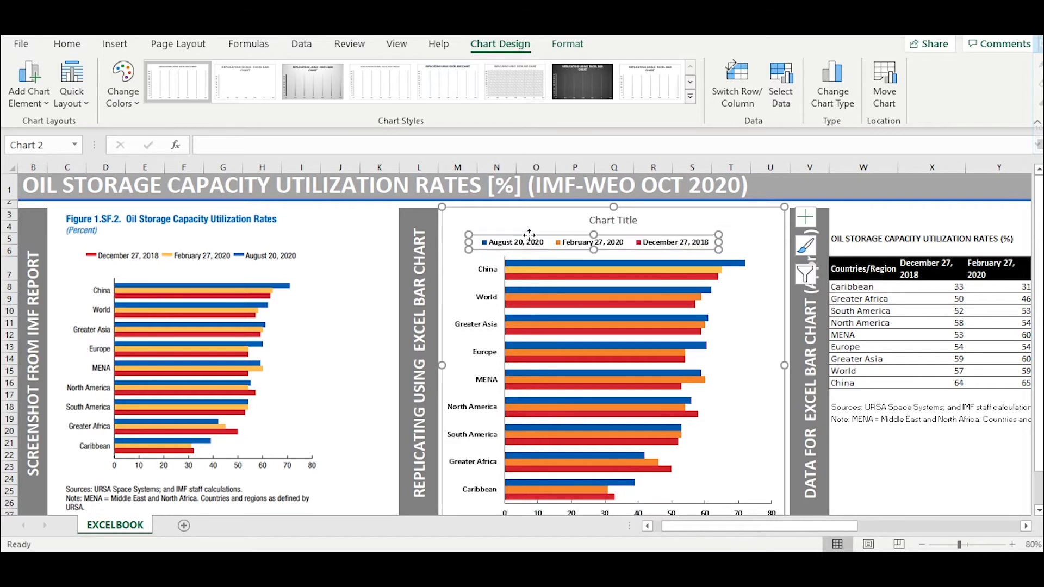
Replace the title placeholder with "Oil Storage Capacity Utilization Rates" and put "(Percent)" on a second line.
{"action": "left_click", "coordinate": [620, 220]}
{"action": "left_click", "coordinate": [614, 220]}
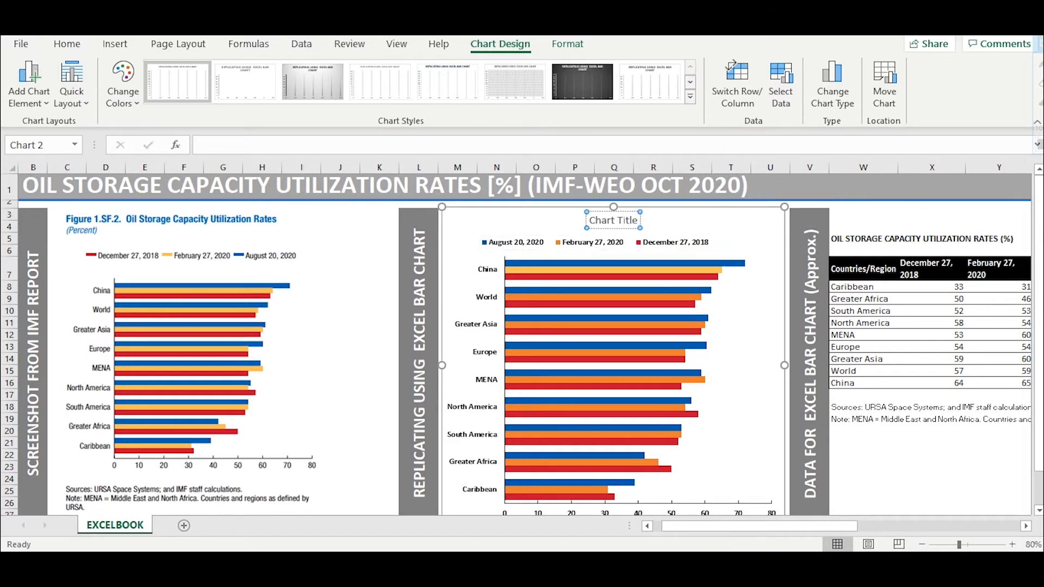
{"action": "left_click_drag", "start_coordinate": [589, 220], "coordinate": [625, 224]}
{"action": "type", "text": "Oil"}
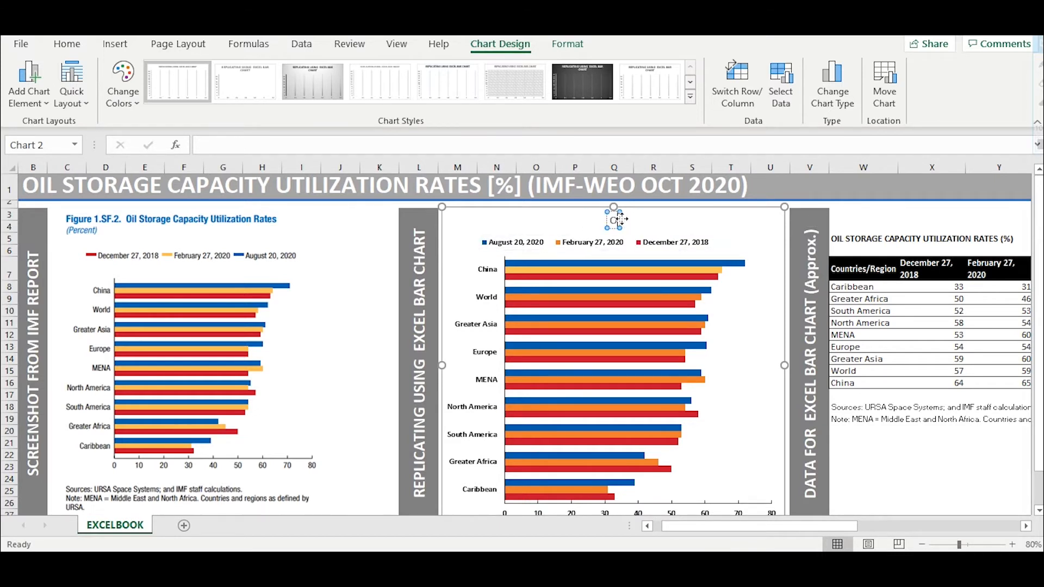
{"action": "type", "text": " S"}
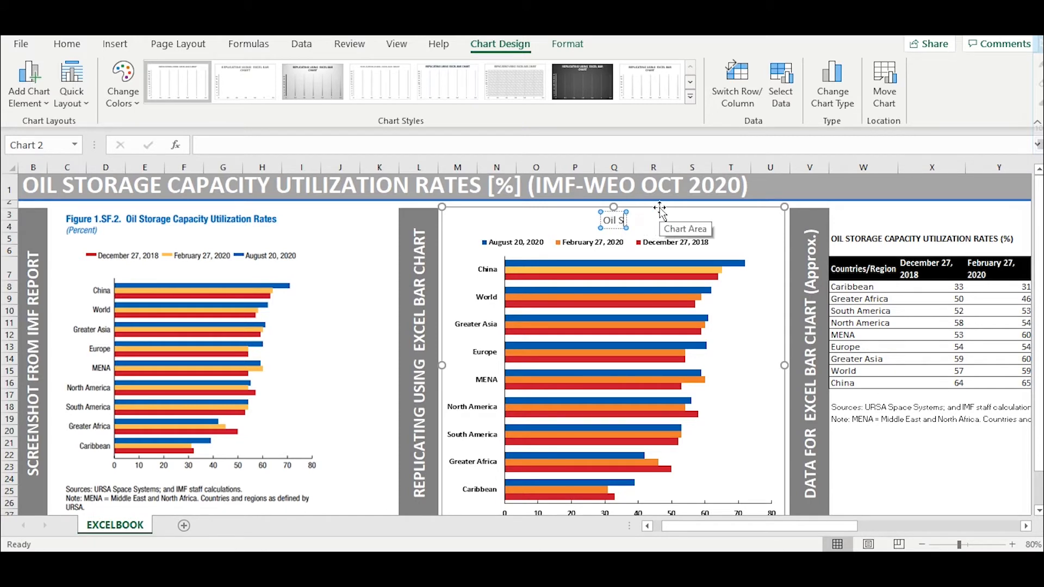
{"action": "type", "text": "torage Capacity"}
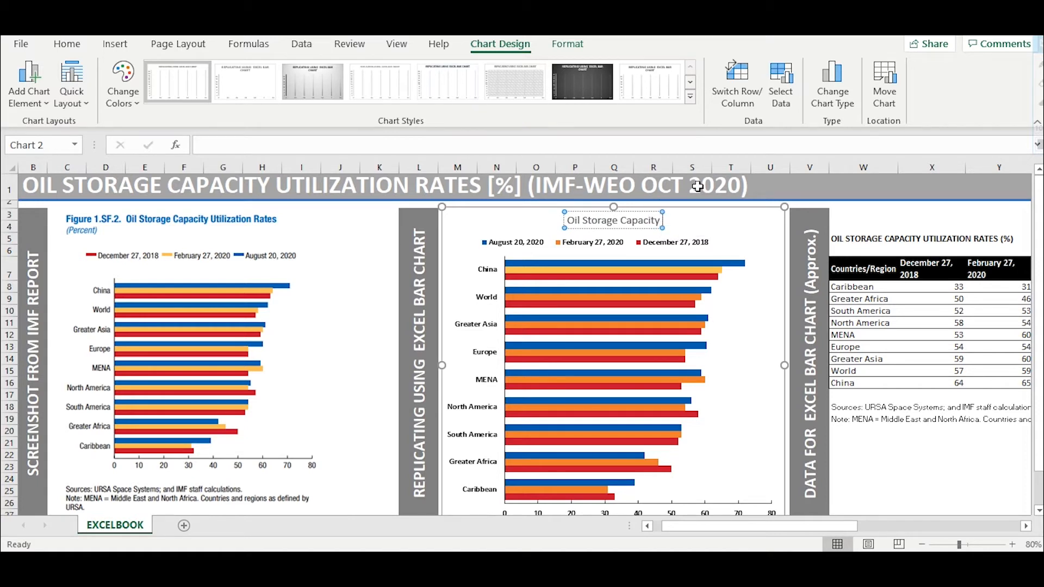
{"action": "type", "text": " Uti"}
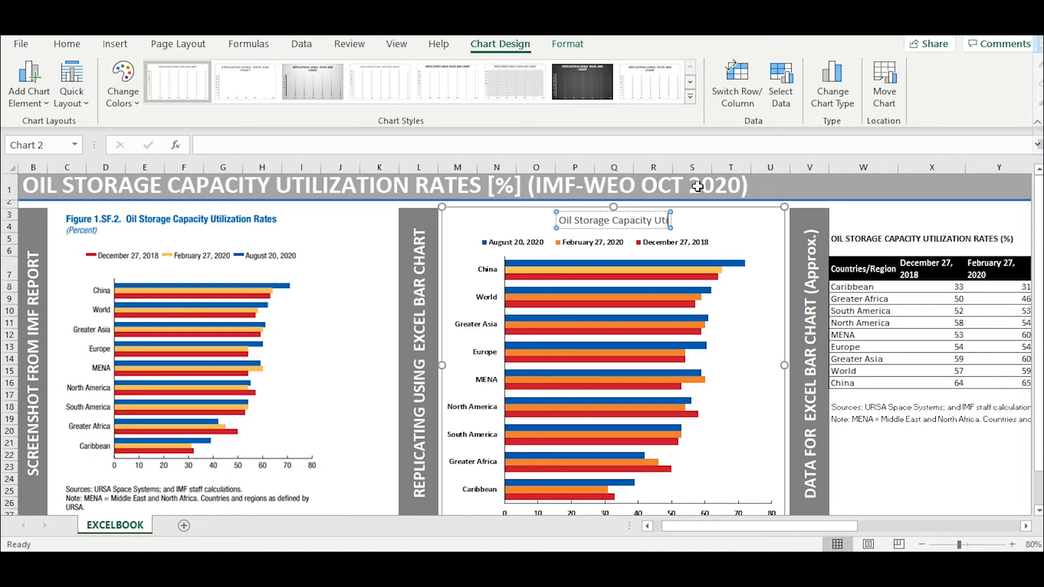
{"action": "type", "text": "lization"}
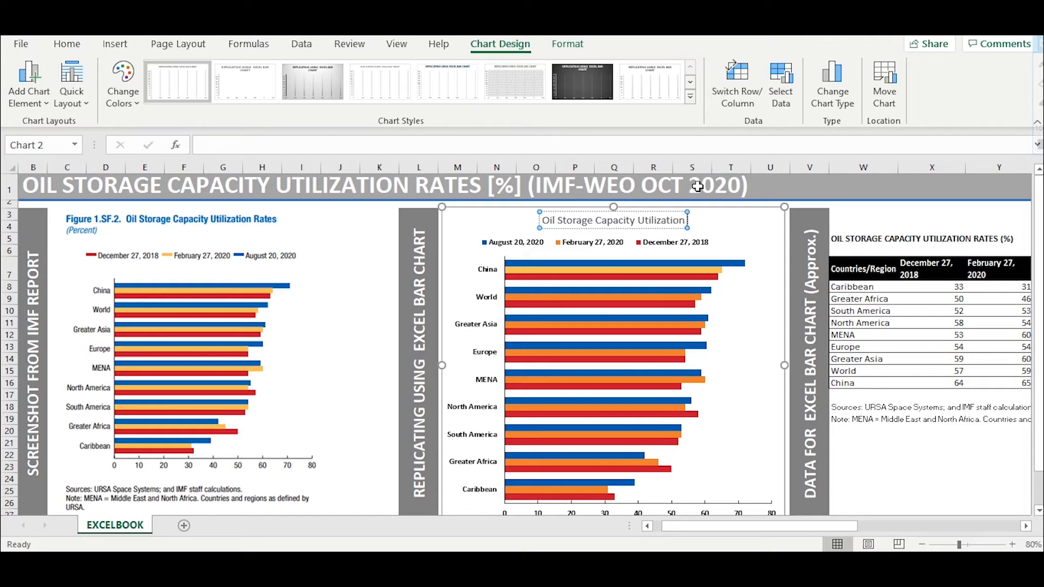
{"action": "type", "text": " Rates "}
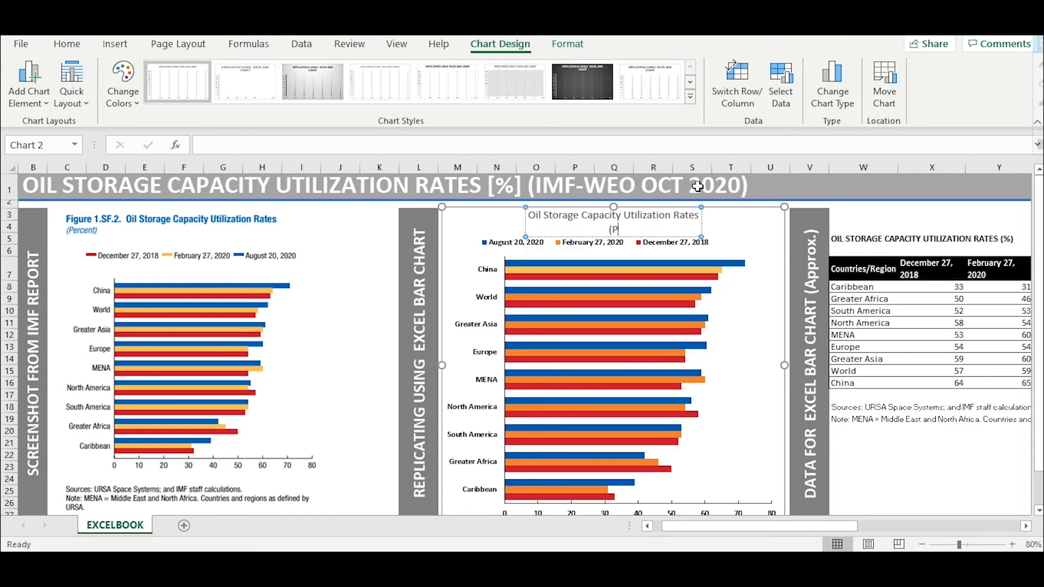
{"action": "type", "text": "(Percent)"}
Italicize the "(Percent)" line of the chart title.
{"action": "key", "text": "shift+Left"}
{"action": "key", "text": "shift+Left"}
{"action": "key", "text": "shift+Left"}
{"action": "key", "text": "shift+Left"}
{"action": "key", "text": "shift+Left"}
{"action": "key", "text": "shift+Left"}
{"action": "key", "text": "shift+Left"}
{"action": "key", "text": "shift+Left"}
{"action": "key", "text": "shift+Left"}
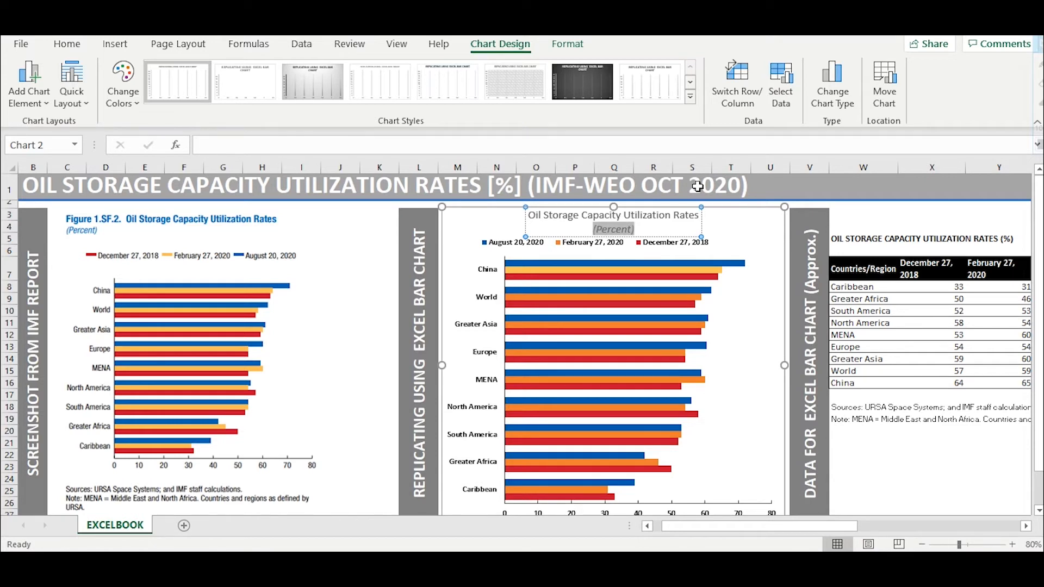
Left-align the chart title text and move the title to the upper-left corner of the chart.
{"action": "left_click", "coordinate": [66, 44]}
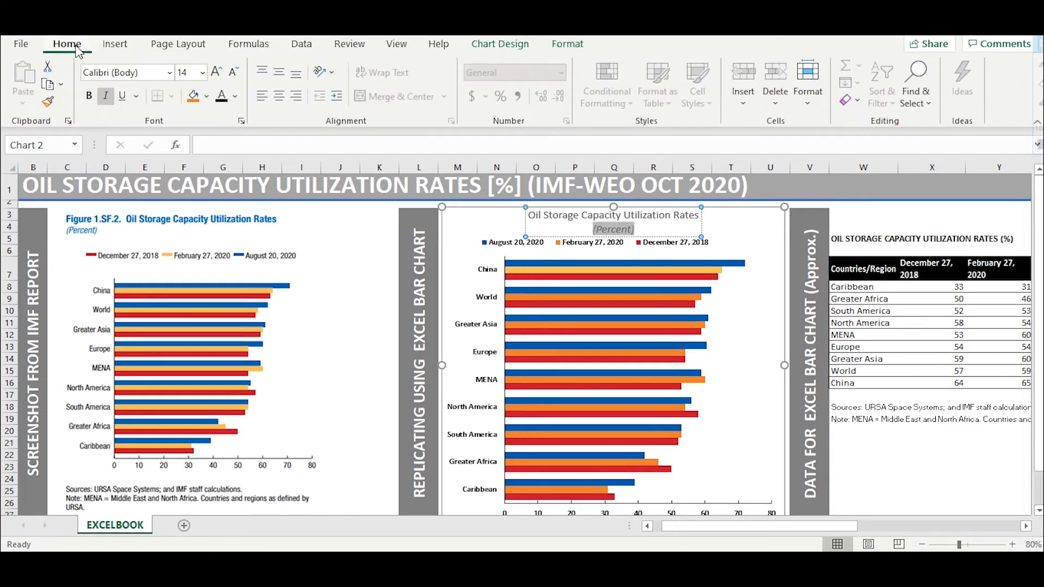
{"action": "left_click", "coordinate": [260, 99]}
{"action": "left_click_drag", "start_coordinate": [570, 212], "coordinate": [452, 216]}
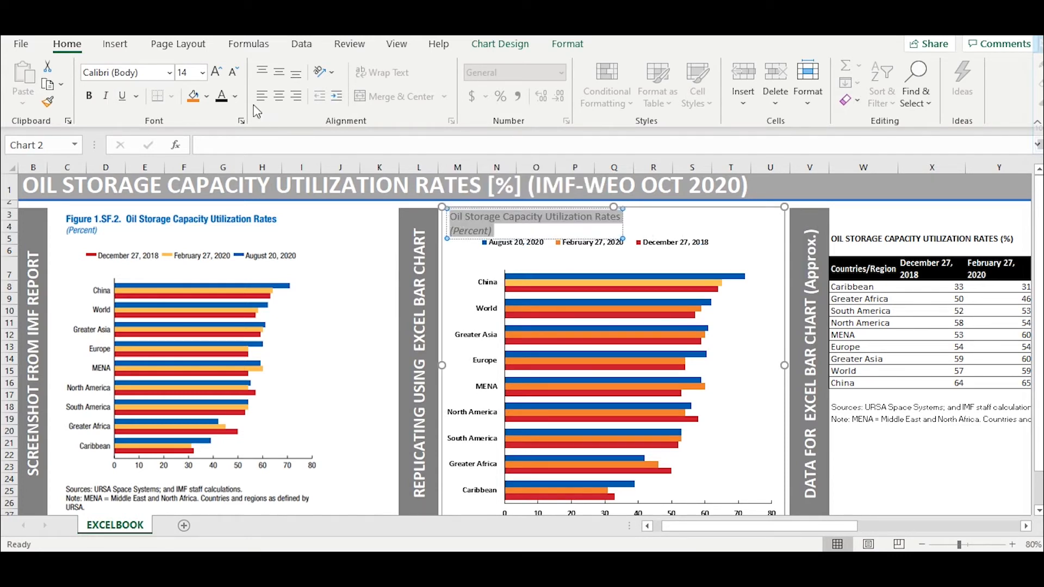
Recolor both lines of the chart title with a custom dark blue, setting red to 0 and blue to 170.
{"action": "left_click", "coordinate": [235, 96]}
{"action": "left_click", "coordinate": [253, 327]}
{"action": "left_click_drag", "start_coordinate": [402, 248], "coordinate": [277, 226]}
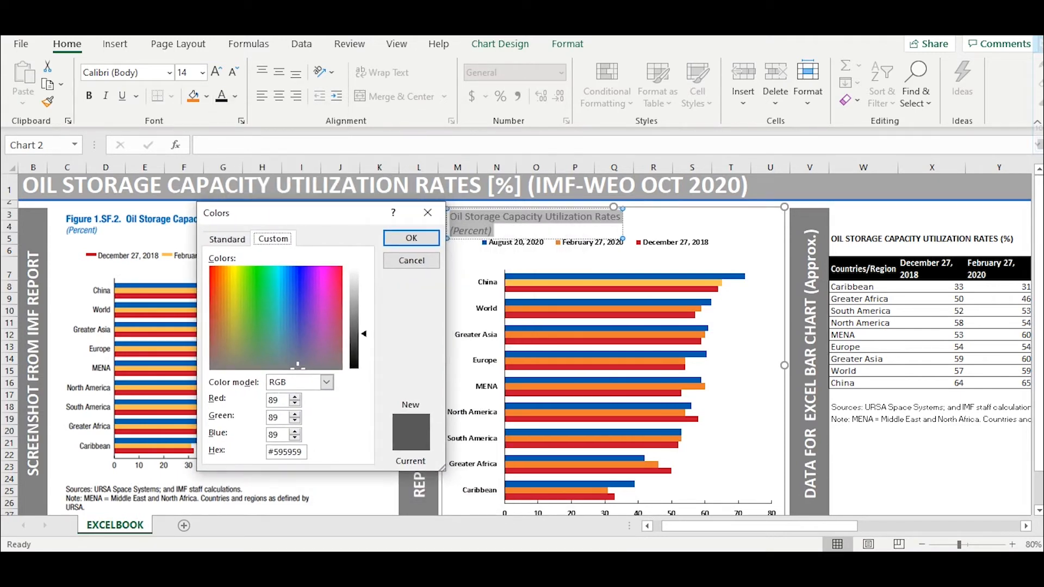
{"action": "left_click", "coordinate": [277, 269]}
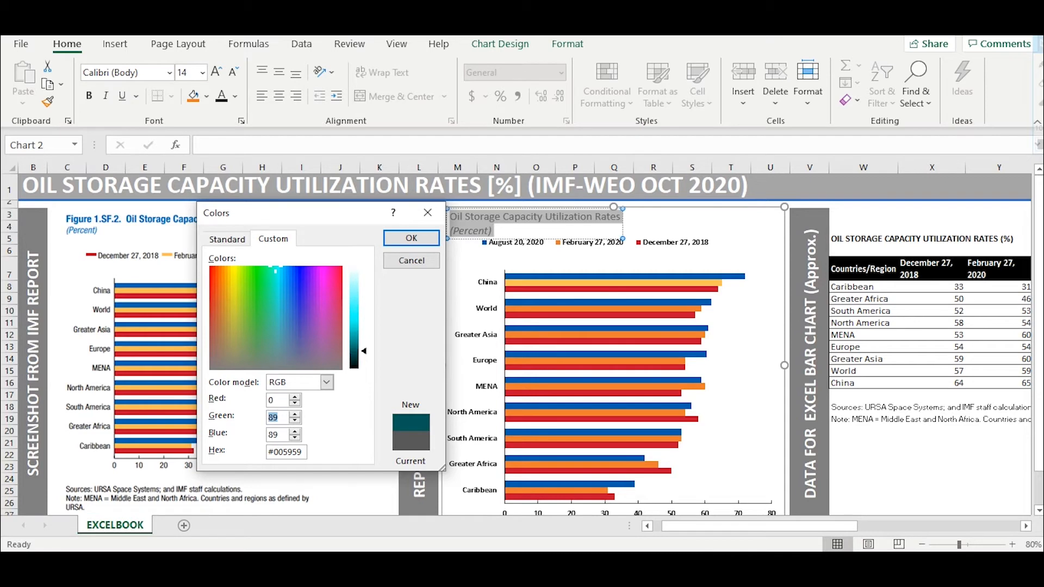
{"action": "left_click", "coordinate": [354, 351]}
{"action": "type", "text": "170"}
{"action": "left_click", "coordinate": [417, 238]}
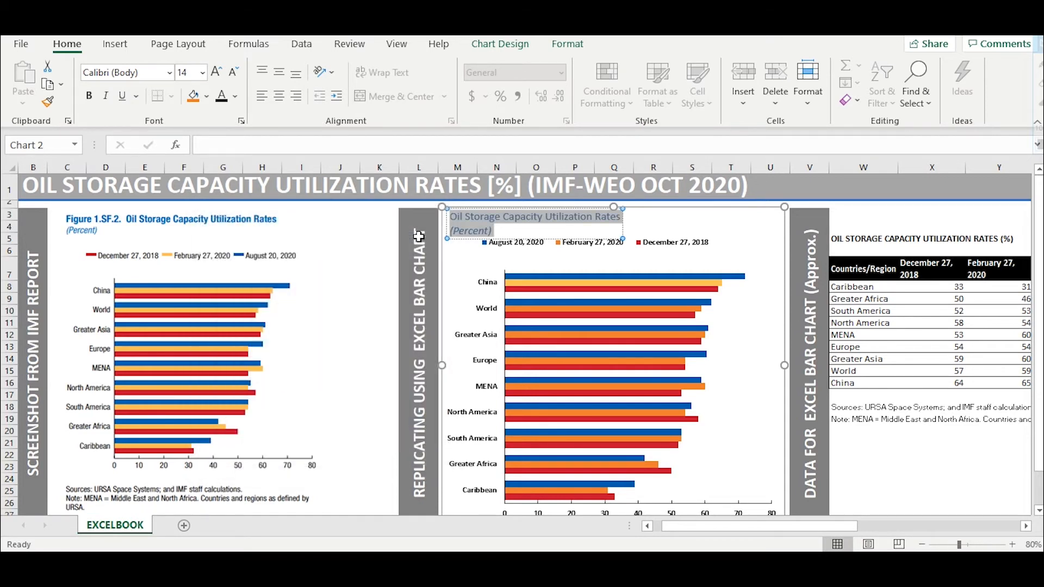
Make both lines of the chart title bold and set their font size to 12.5.
{"action": "key", "text": "ctrl+b"}
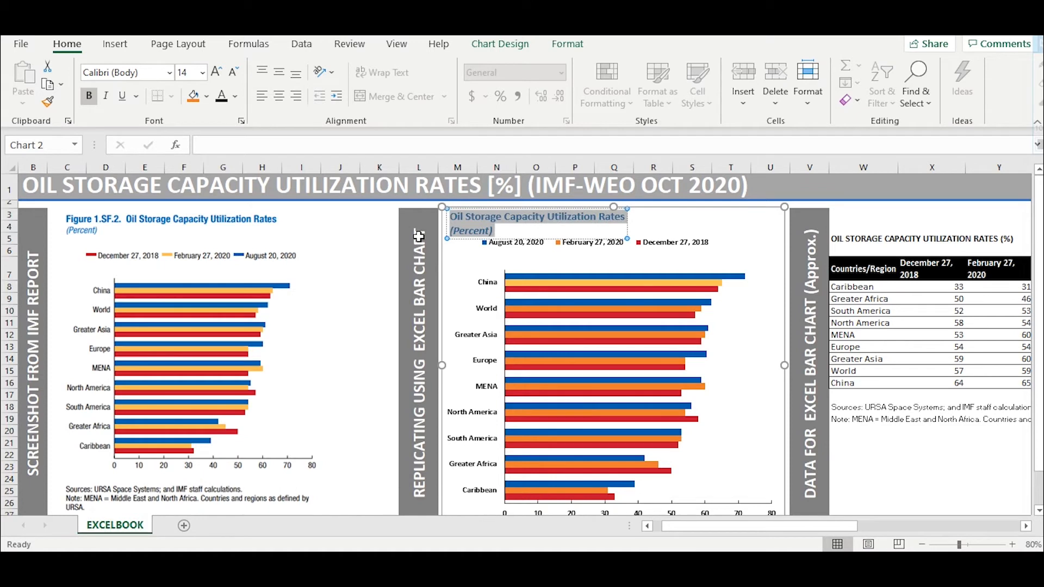
{"action": "left_click", "coordinate": [193, 75]}
{"action": "type", "text": "11"}
{"action": "key", "text": "Return"}
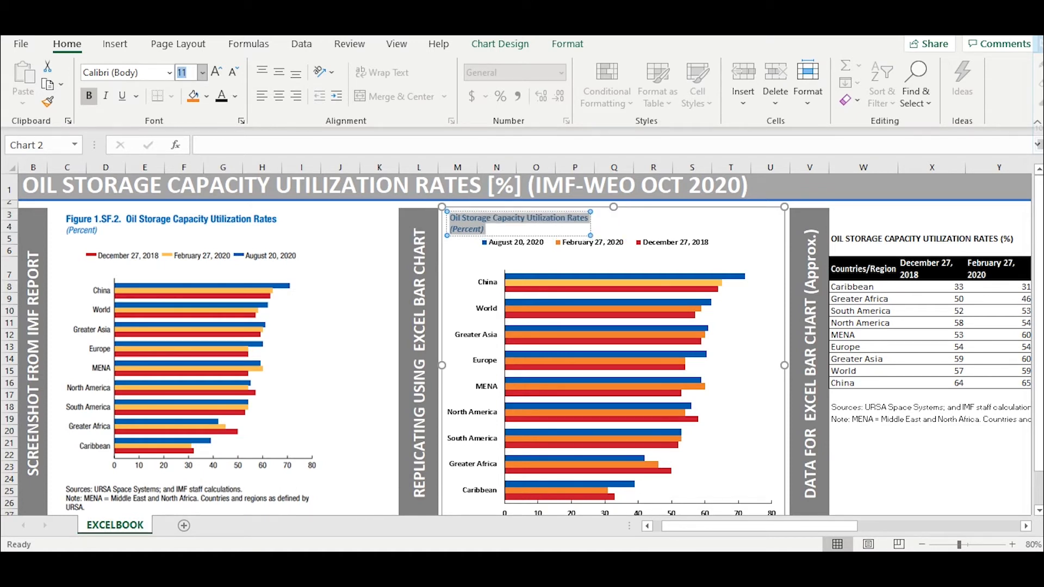
{"action": "key", "text": "Return"}
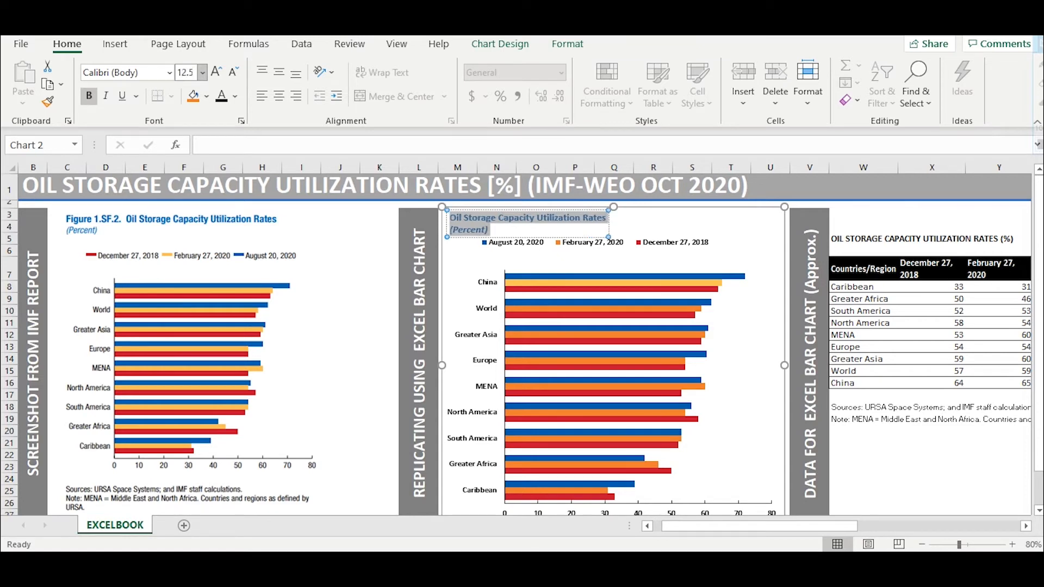
{"action": "left_click", "coordinate": [467, 272]}
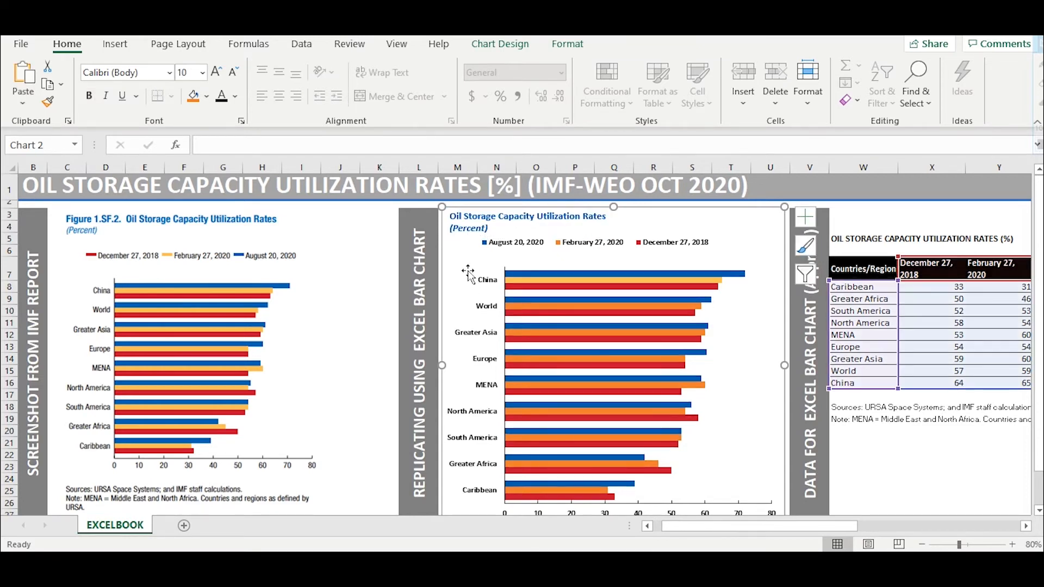
Move the plot area up toward the legend and reduce its height and width, leaving blank space below the horizontal axis.
{"action": "left_click", "coordinate": [880, 442]}
{"action": "key", "text": "Down"}
{"action": "key", "text": "Down"}
{"action": "key", "text": "Down"}
{"action": "key", "text": "Down"}
{"action": "key", "text": "Down"}
{"action": "key", "text": "Down"}
{"action": "key", "text": "Down"}
{"action": "key", "text": "Down"}
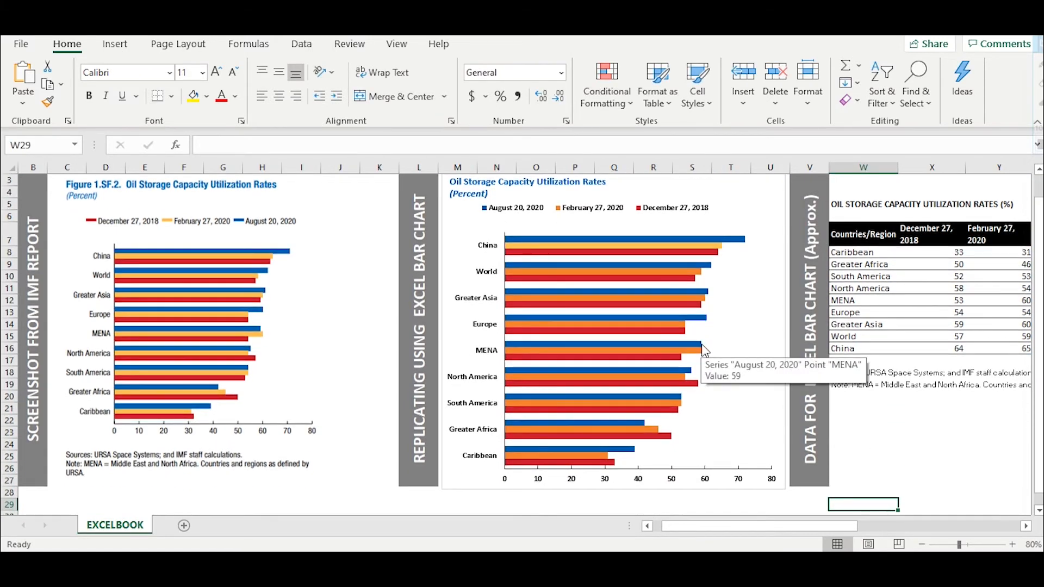
{"action": "left_click", "coordinate": [688, 345]}
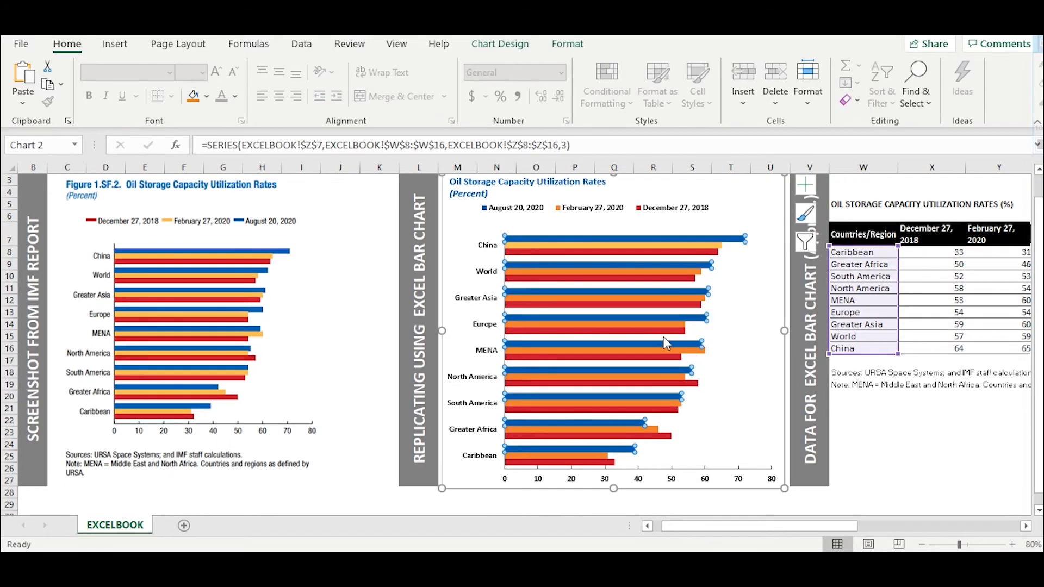
{"action": "left_click", "coordinate": [462, 263]}
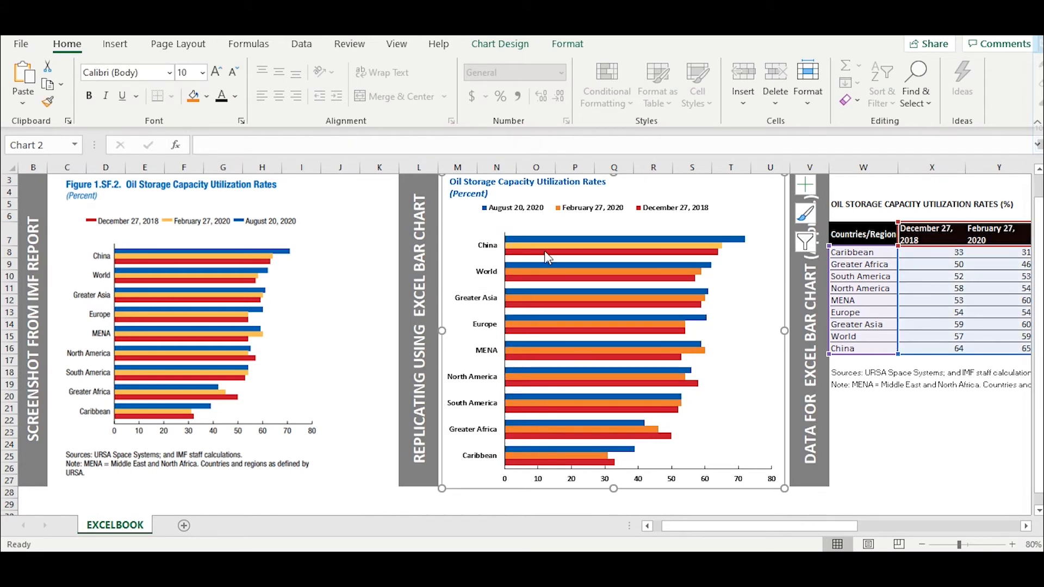
{"action": "left_click", "coordinate": [749, 277]}
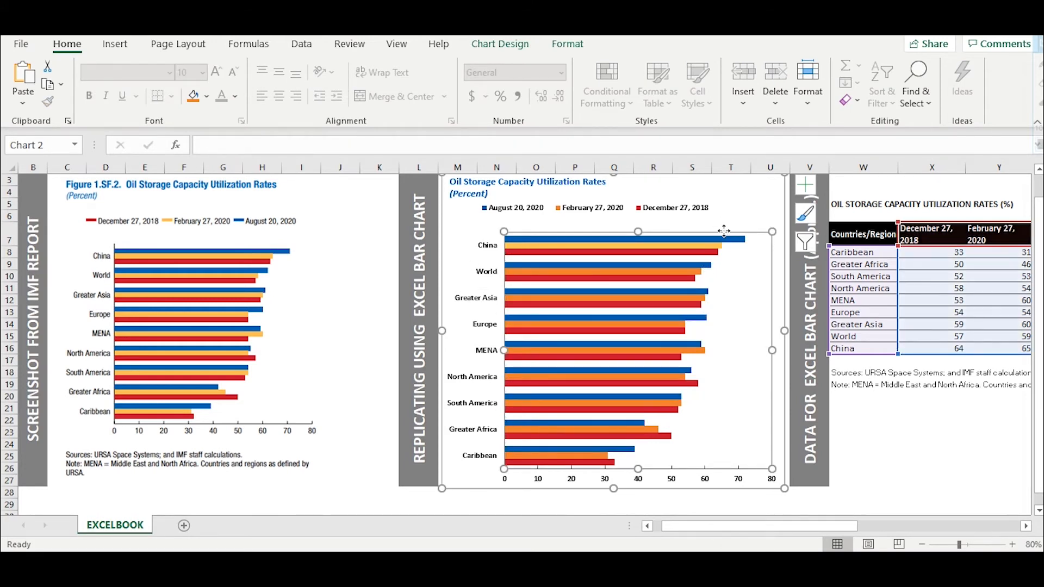
{"action": "left_click_drag", "start_coordinate": [723, 230], "coordinate": [720, 222]}
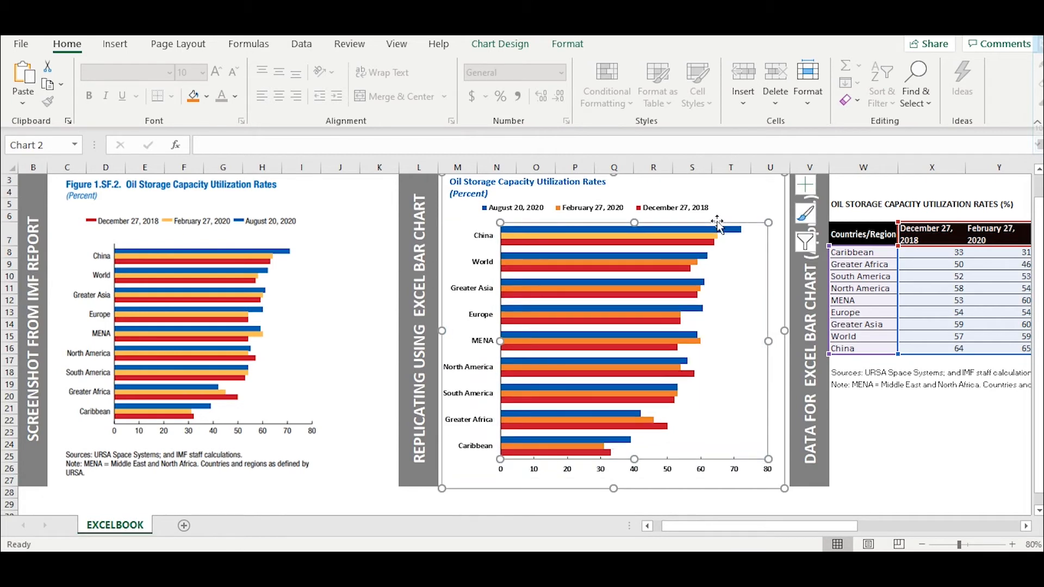
{"action": "left_click_drag", "start_coordinate": [635, 458], "coordinate": [635, 467]}
{"action": "mouse_move", "coordinate": [639, 423]}
{"action": "left_mouse_down"}
{"action": "mouse_move", "coordinate": [641, 411]}
{"action": "mouse_move", "coordinate": [634, 431]}
{"action": "left_mouse_up"}
{"action": "left_click_drag", "start_coordinate": [634, 222], "coordinate": [633, 225]}
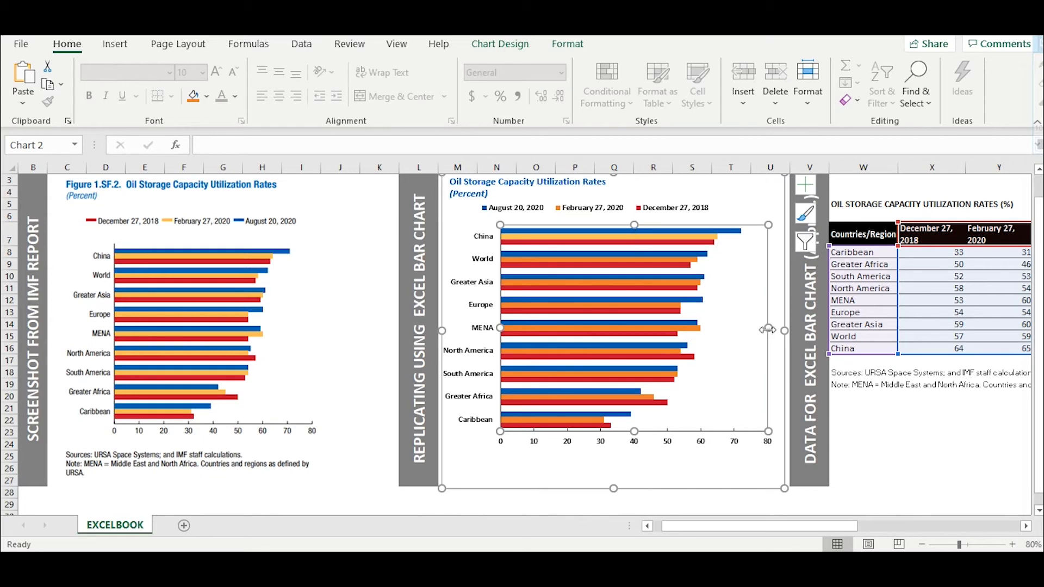
{"action": "left_click_drag", "start_coordinate": [767, 330], "coordinate": [755, 330]}
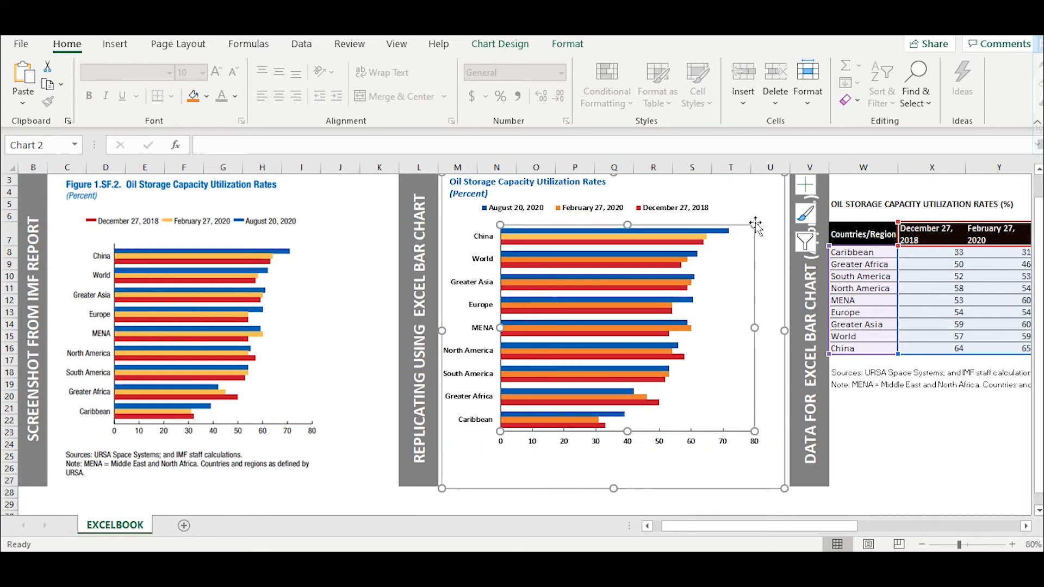
{"action": "left_click", "coordinate": [886, 456]}
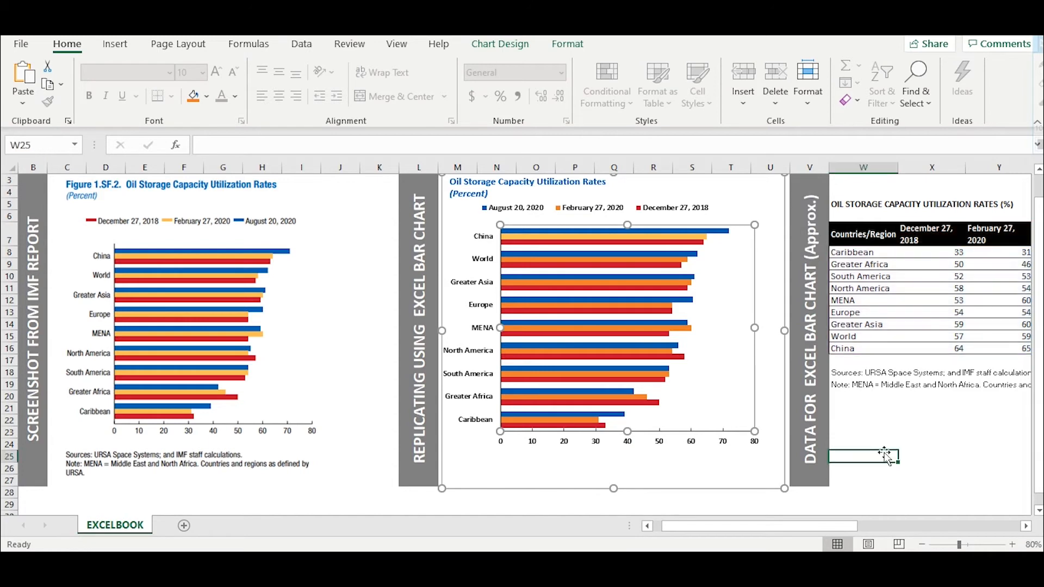
Format the chart area with no fill and no border line.
{"action": "left_click", "coordinate": [629, 473]}
{"action": "right_click", "coordinate": [631, 473]}
{"action": "left_click", "coordinate": [681, 444]}
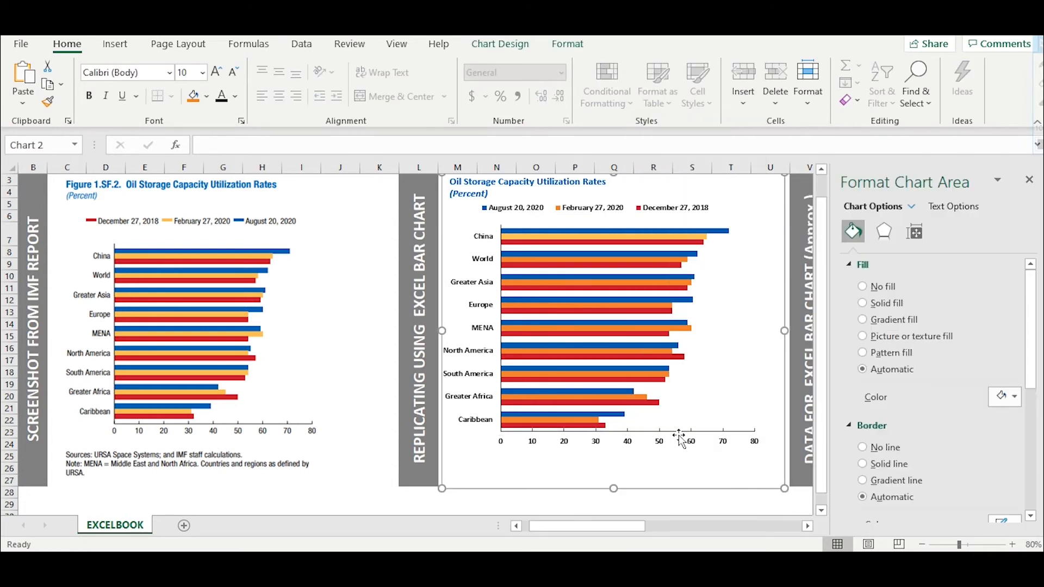
{"action": "left_click", "coordinate": [862, 287]}
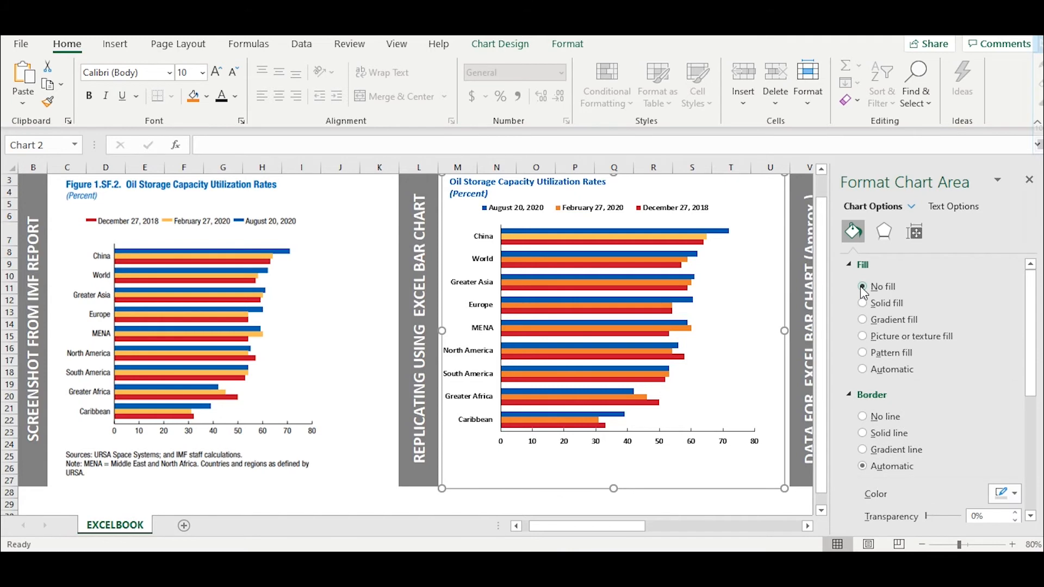
{"action": "left_click", "coordinate": [863, 418]}
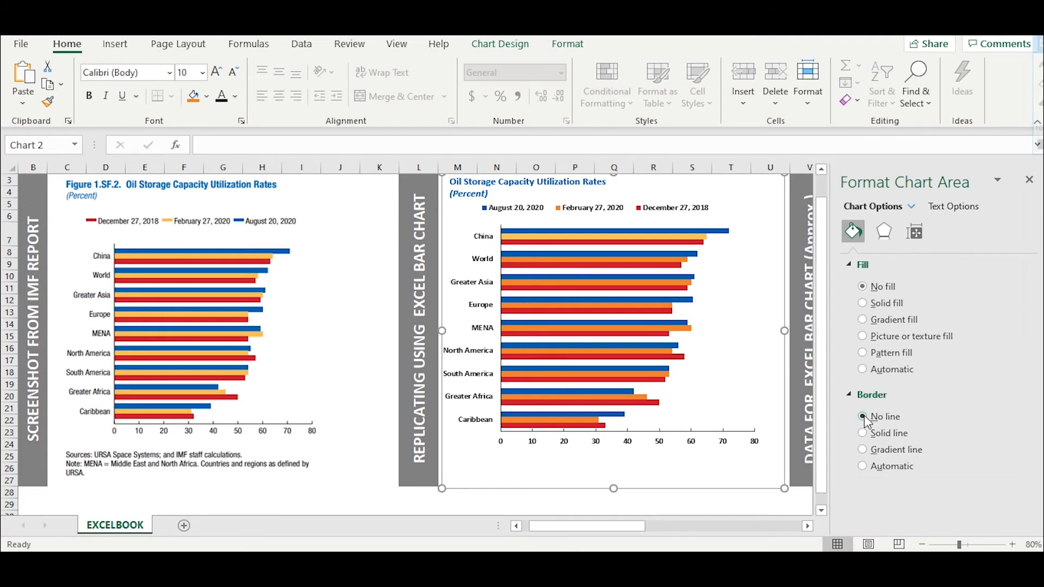
{"action": "left_click", "coordinate": [734, 506]}
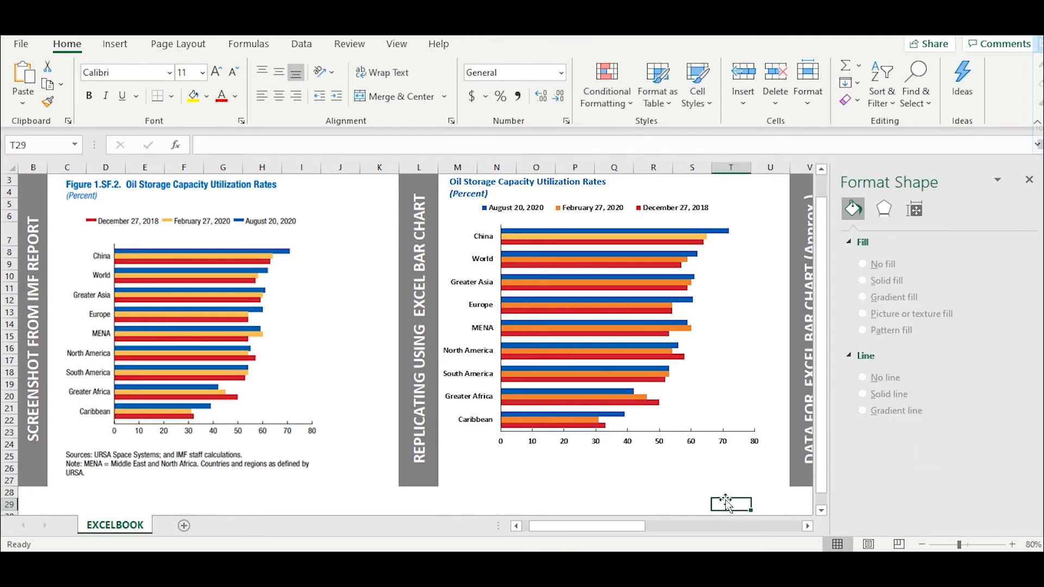
Insert a text box in the blank space below the chart's horizontal axis, spanning nearly the full chart width.
{"action": "key", "text": "ctrl+Up"}
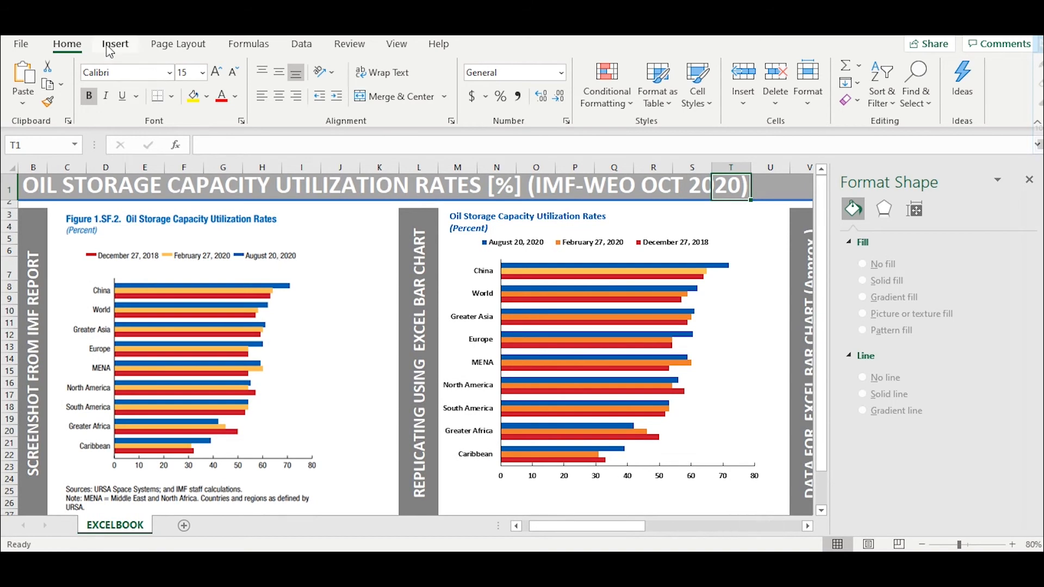
{"action": "left_click", "coordinate": [112, 46]}
{"action": "left_click", "coordinate": [185, 82]}
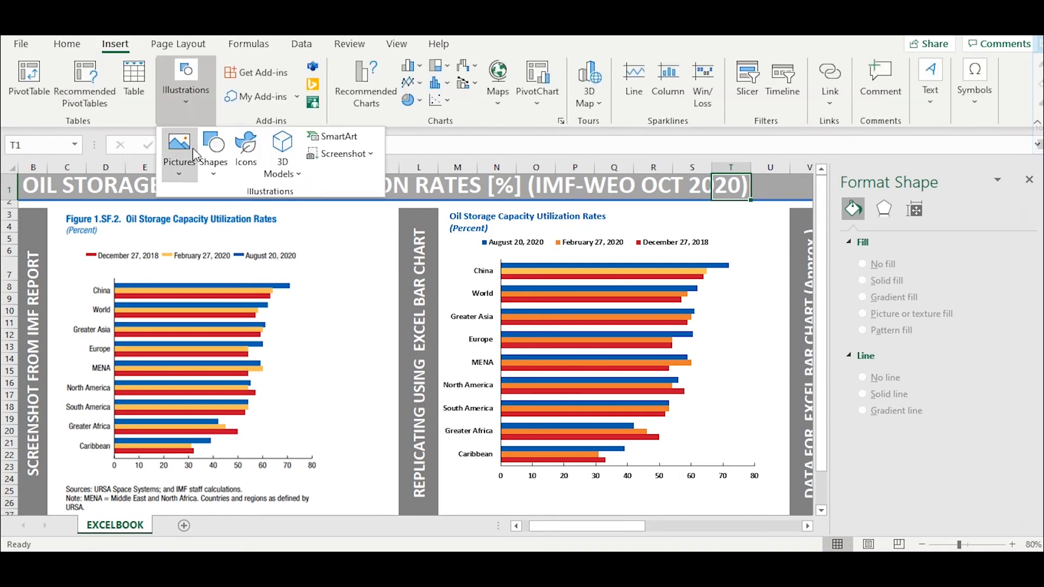
{"action": "left_click", "coordinate": [220, 182]}
{"action": "left_click", "coordinate": [210, 213]}
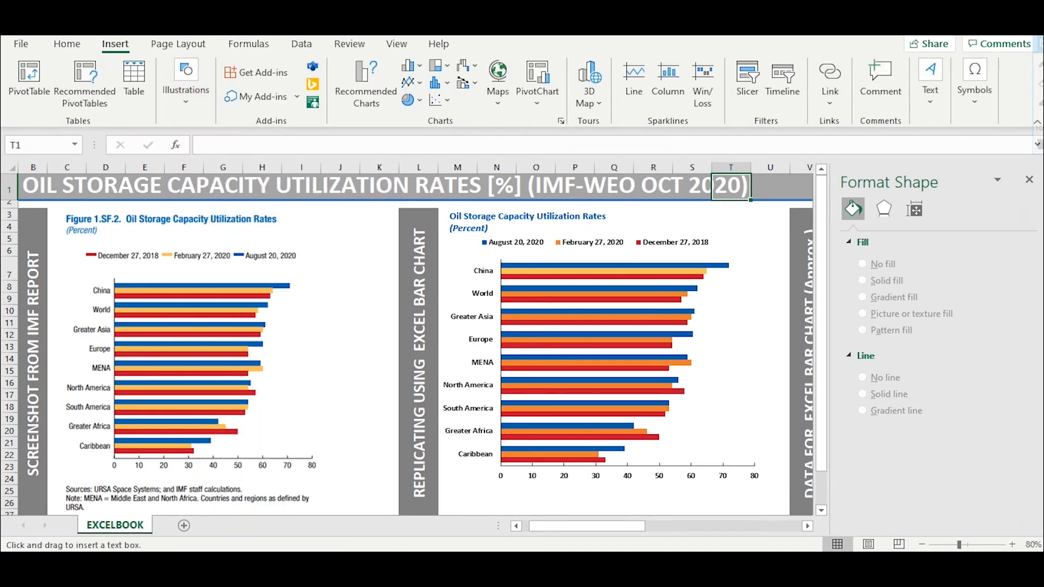
{"action": "left_click_drag", "start_coordinate": [444, 484], "coordinate": [776, 486]}
Copy the "Sources: URSA Space Systems; and IMF staff calculations" text from cell W18 into the text box below the chart.
{"action": "left_click_drag", "start_coordinate": [590, 526], "coordinate": [635, 526]}
{"action": "left_click", "coordinate": [581, 381]}
{"action": "key", "text": "F2"}
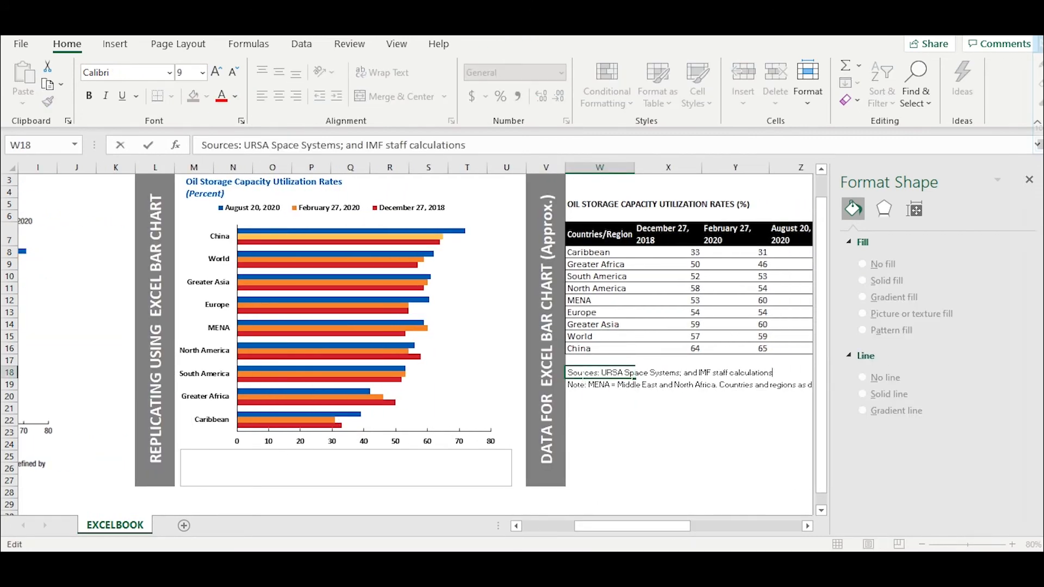
{"action": "key", "text": "ctrl+shift+Left"}
{"action": "key", "text": "ctrl+shift+Left"}
{"action": "key", "text": "ctrl+shift+Left"}
{"action": "key", "text": "ctrl+shift+Left"}
{"action": "key", "text": "ctrl+shift+Left"}
{"action": "key", "text": "ctrl+shift+Left"}
{"action": "key", "text": "ctrl+shift+Left"}
{"action": "key", "text": "ctrl+shift+Left"}
{"action": "key", "text": "ctrl+c"}
{"action": "key", "text": "Escape"}
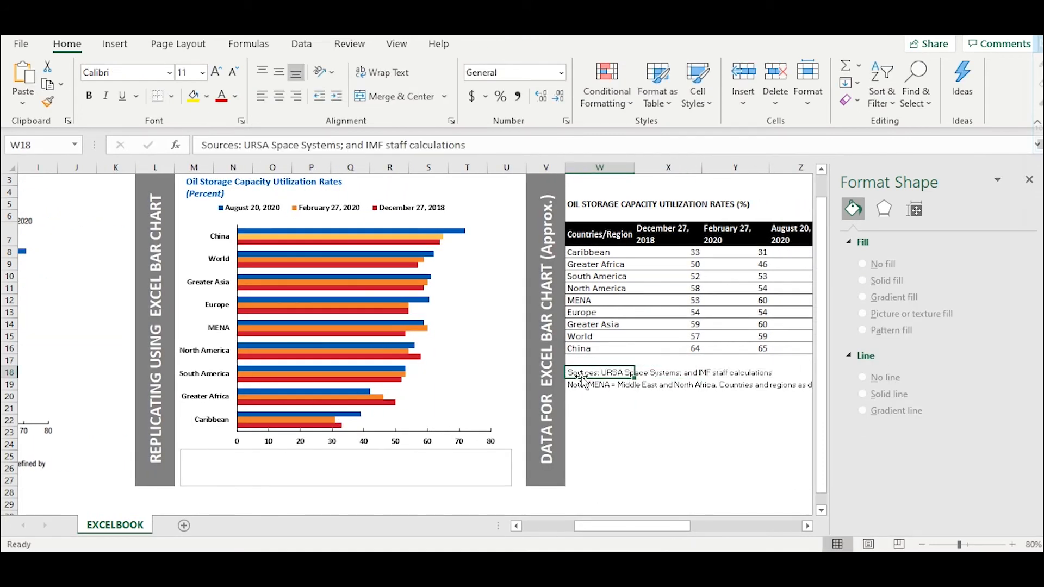
{"action": "left_click", "coordinate": [332, 463]}
{"action": "key", "text": "ctrl+v"}
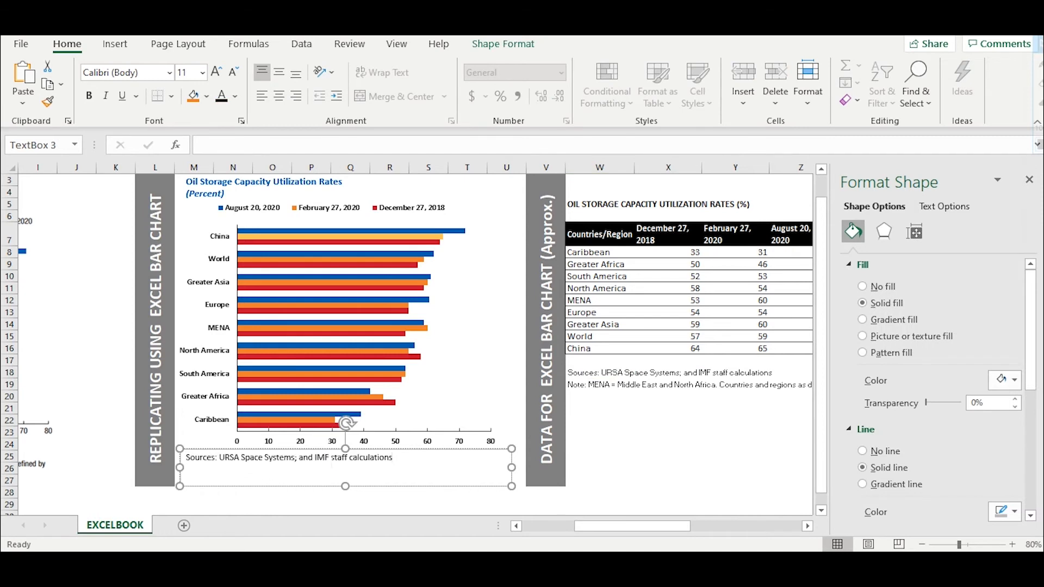
Copy the full MENA note from cell W19 into the text box, on the line below the sources.
{"action": "left_click", "coordinate": [594, 385]}
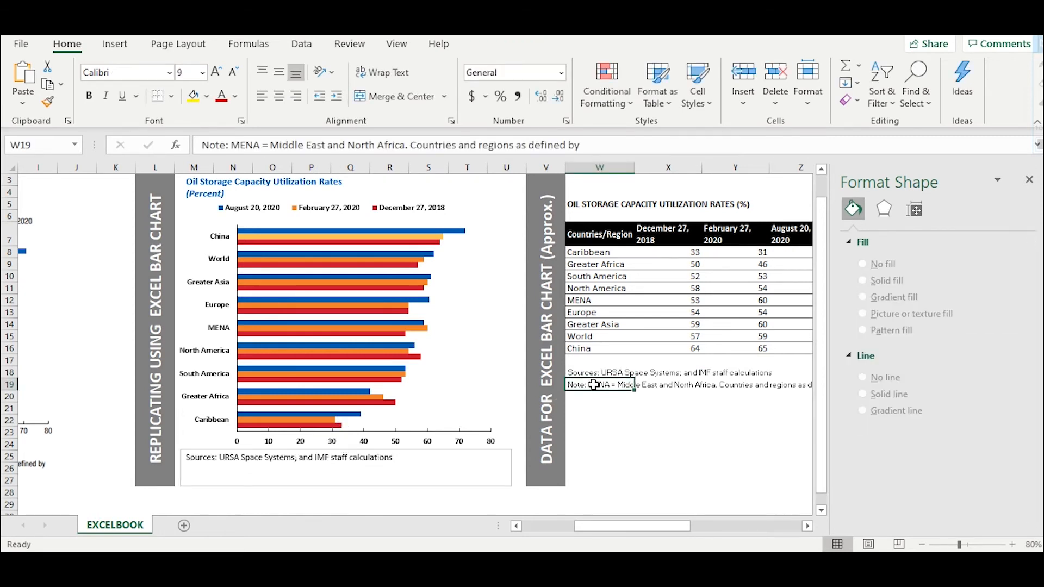
{"action": "key", "text": "F2"}
{"action": "key", "text": "ctrl+shift+Left"}
{"action": "key", "text": "ctrl+shift+Left"}
{"action": "key", "text": "ctrl+shift+Left"}
{"action": "key", "text": "ctrl+shift+Left"}
{"action": "key", "text": "ctrl+shift+Left"}
{"action": "key", "text": "ctrl+shift+Left"}
{"action": "key", "text": "ctrl+shift+Left"}
{"action": "key", "text": "ctrl+shift+Left"}
{"action": "key", "text": "ctrl+shift+Left"}
{"action": "key", "text": "ctrl+shift+Left"}
{"action": "key", "text": "ctrl+shift+Left"}
{"action": "key", "text": "ctrl+shift+Left"}
{"action": "key", "text": "ctrl+shift+Left"}
{"action": "key", "text": "ctrl+shift+Left"}
{"action": "key", "text": "ctrl+shift+Left"}
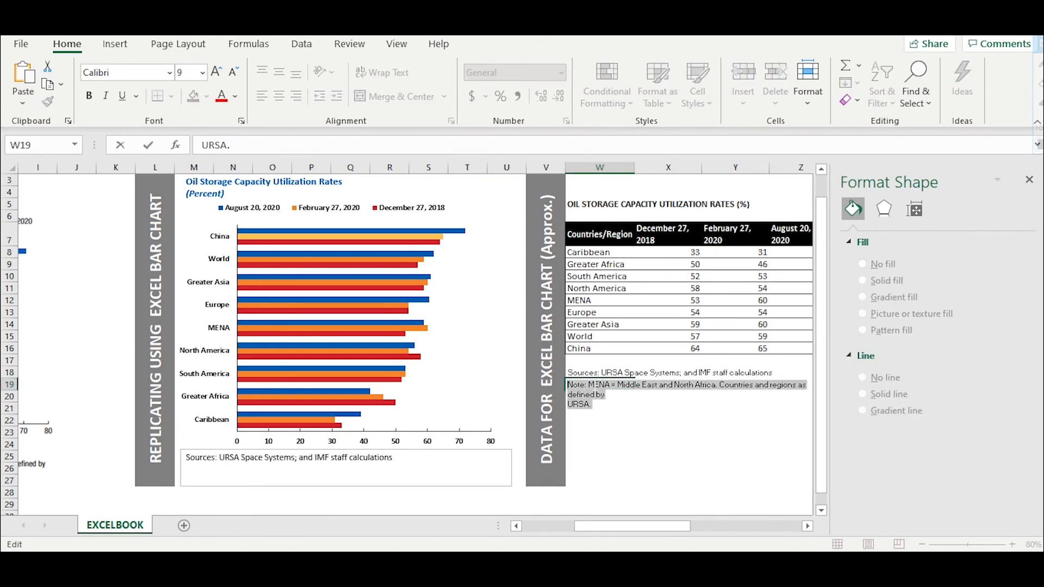
{"action": "key", "text": "Tab"}
{"action": "key", "text": "Left"}
{"action": "key", "text": "ctrl+z"}
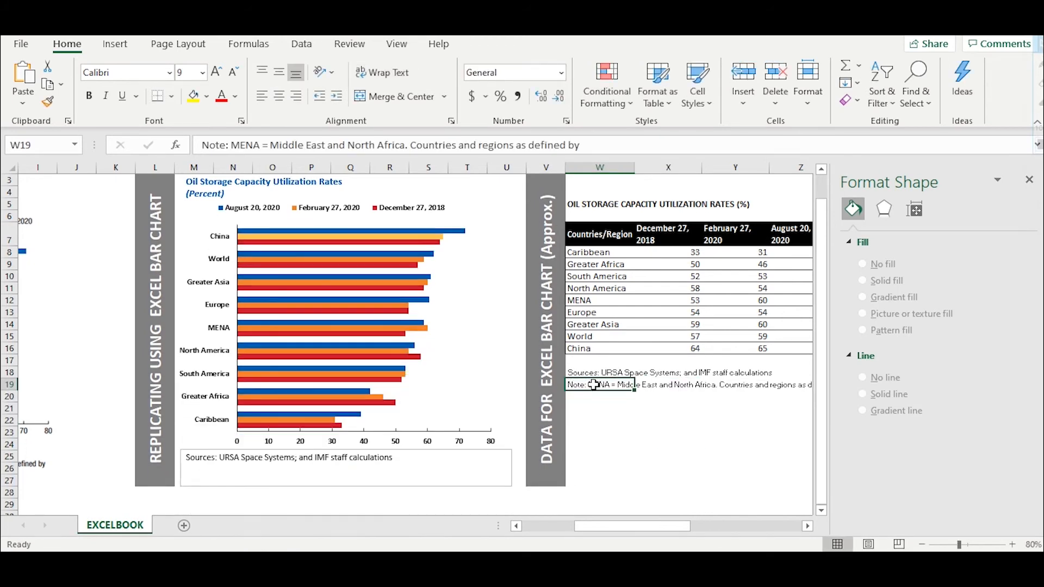
{"action": "left_click", "coordinate": [187, 469]}
{"action": "key", "text": "ctrl+v"}
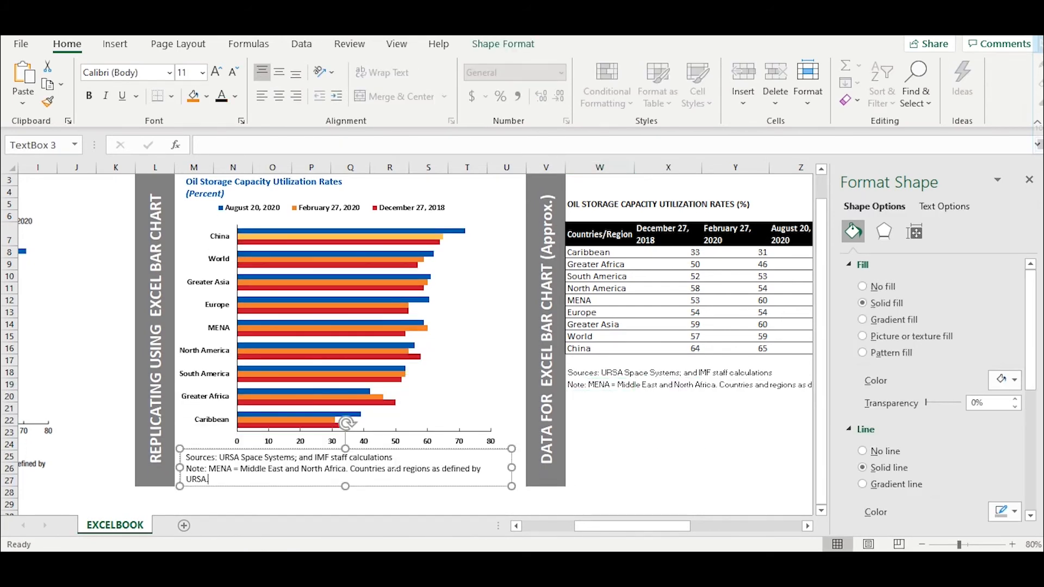
Make all text in the sources and note text box bold with font size 10.5.
{"action": "triple_click", "coordinate": [395, 468]}
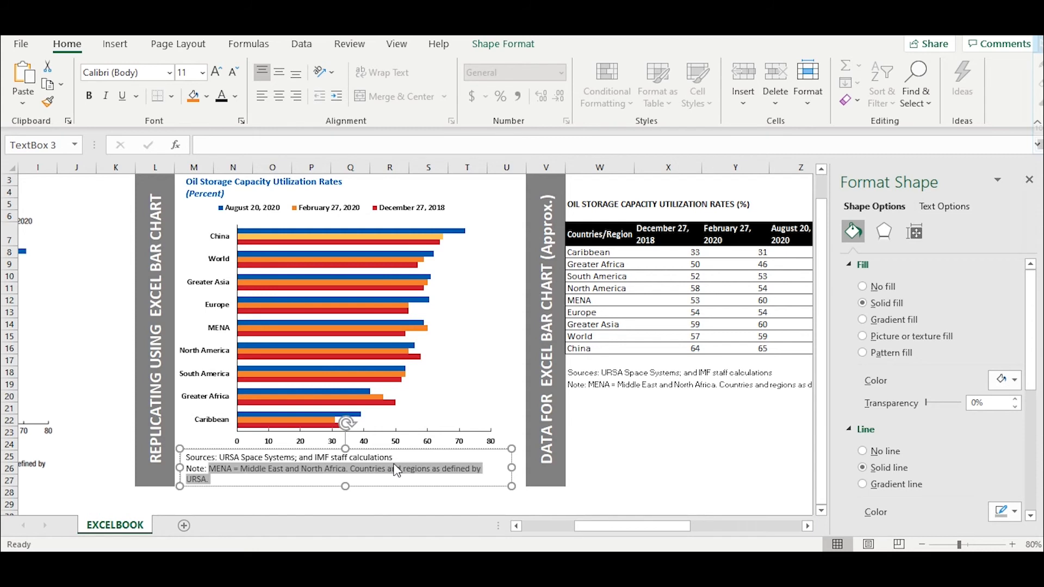
{"action": "key", "text": "ctrl+a"}
{"action": "key", "text": "ctrl+b"}
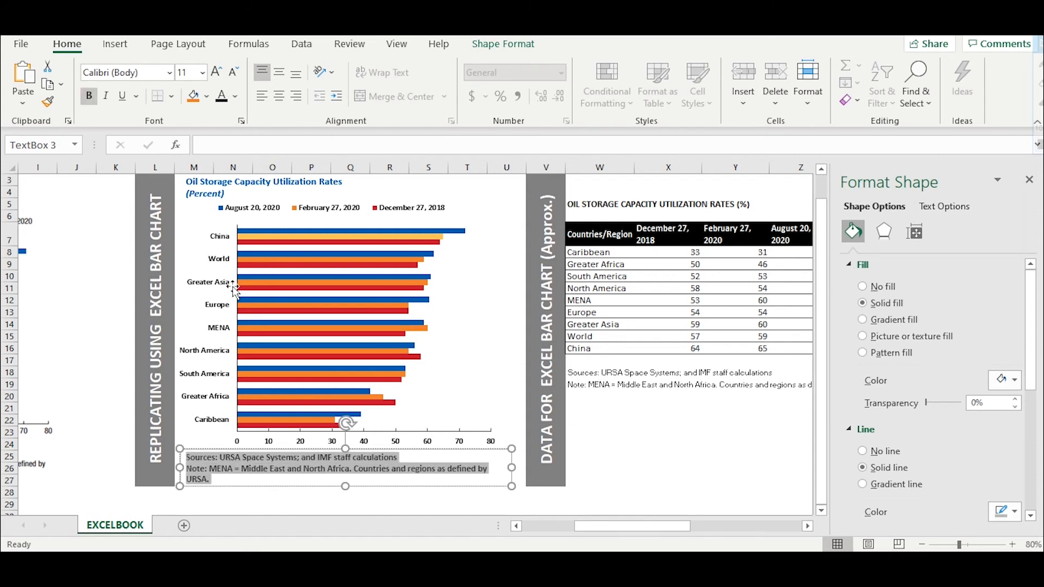
{"action": "left_click", "coordinate": [187, 73]}
{"action": "type", "text": "10.5"}
{"action": "key", "text": "Return"}
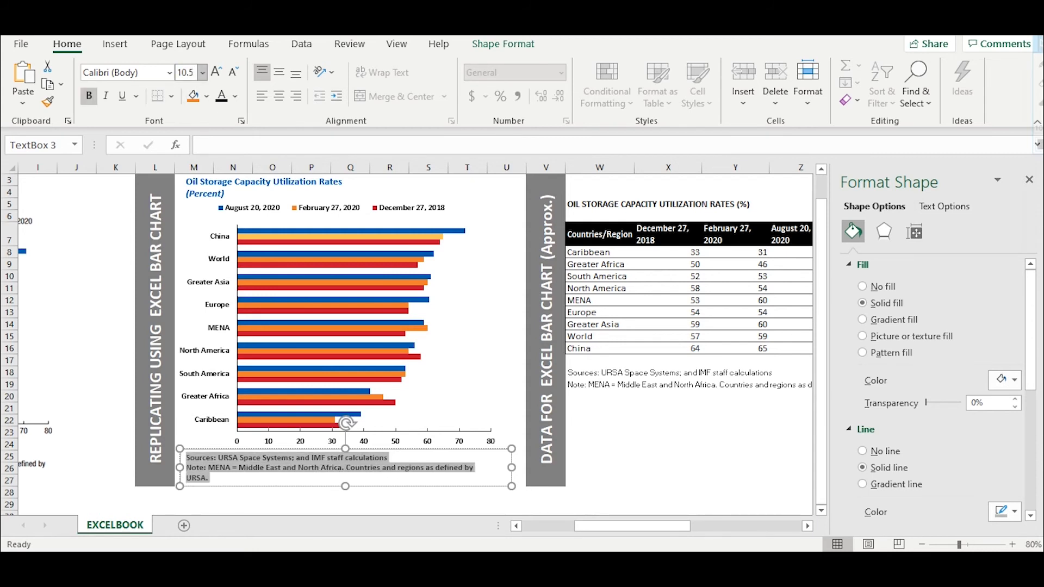
Format the sources and note text box with no fill and no outline.
{"action": "left_click", "coordinate": [459, 486]}
{"action": "left_click", "coordinate": [862, 286]}
{"action": "left_click", "coordinate": [862, 400]}
{"action": "left_click", "coordinate": [611, 489]}
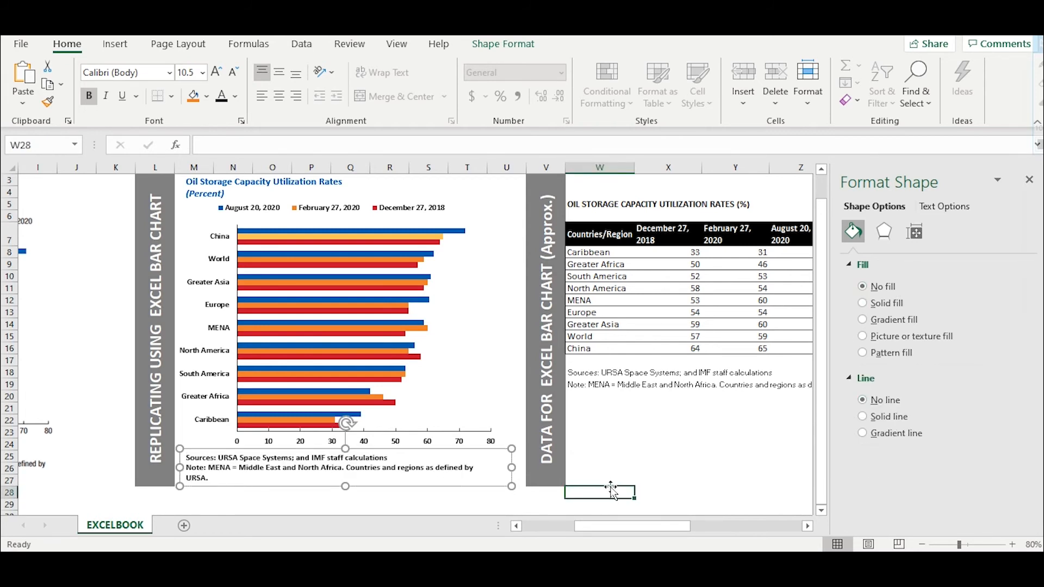
Return to cell A1 and compare the replicated chart with the IMF report screenshot.
{"action": "key", "text": "Left"}
{"action": "key", "text": "Left"}
{"action": "key", "text": "Left"}
{"action": "key", "text": "Left"}
{"action": "key", "text": "Up"}
{"action": "key", "text": "ctrl+Up"}
{"action": "key", "text": "Left"}
{"action": "key", "text": "Left"}
{"action": "key", "text": "Left"}
{"action": "key", "text": "Left"}
{"action": "key", "text": "Left"}
{"action": "key", "text": "Left"}
{"action": "key", "text": "Left"}
{"action": "key", "text": "Left"}
{"action": "key", "text": "Left"}
{"action": "key", "text": "Left"}
{"action": "key", "text": "Left"}
{"action": "key", "text": "Left"}
{"action": "key", "text": "Left"}
{"action": "key", "text": "Left"}
{"action": "key", "text": "Left"}
{"action": "key", "text": "Left"}
{"action": "key", "text": "Left"}
{"action": "key", "text": "Left"}
{"action": "key", "text": "Up"}
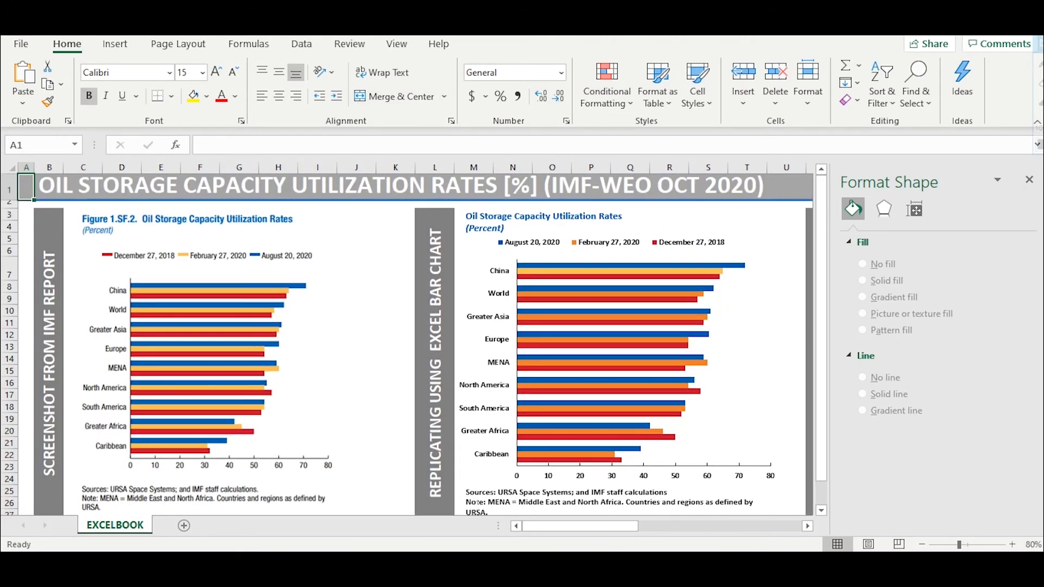
Select the IMF report screenshot block in B3:K27 to examine the original chart.
{"action": "key", "text": "Down"}
{"action": "key", "text": "Down"}
{"action": "key", "text": "Right"}
{"action": "key", "text": "shift+Right"}
{"action": "key", "text": "shift+Right"}
{"action": "key", "text": "shift+Right"}
{"action": "key", "text": "shift+Right"}
{"action": "key", "text": "shift+Right"}
{"action": "key", "text": "shift+Right"}
{"action": "key", "text": "shift+Right"}
{"action": "key", "text": "shift+Right"}
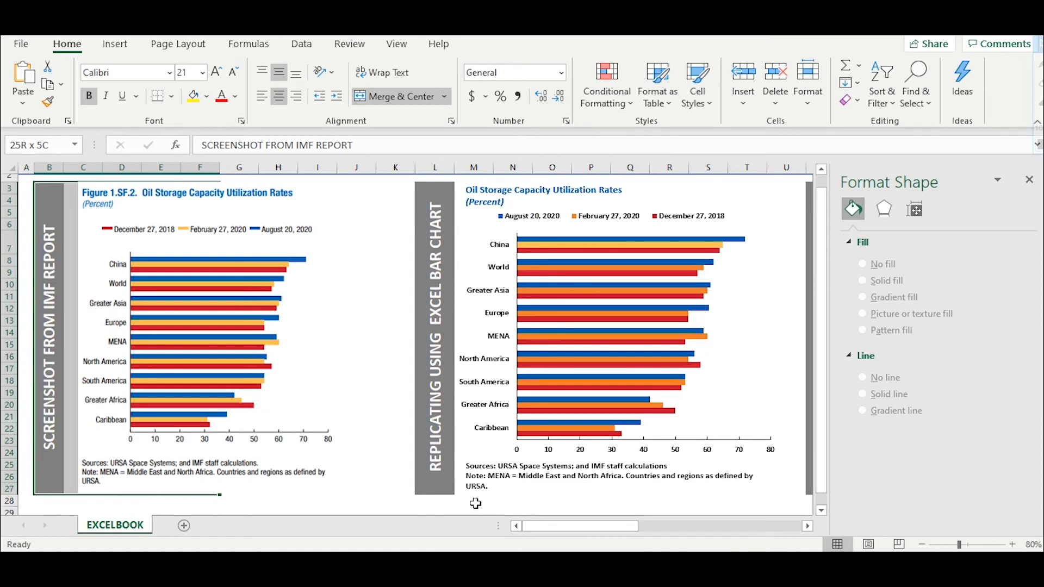
{"action": "key", "text": "shift+Right"}
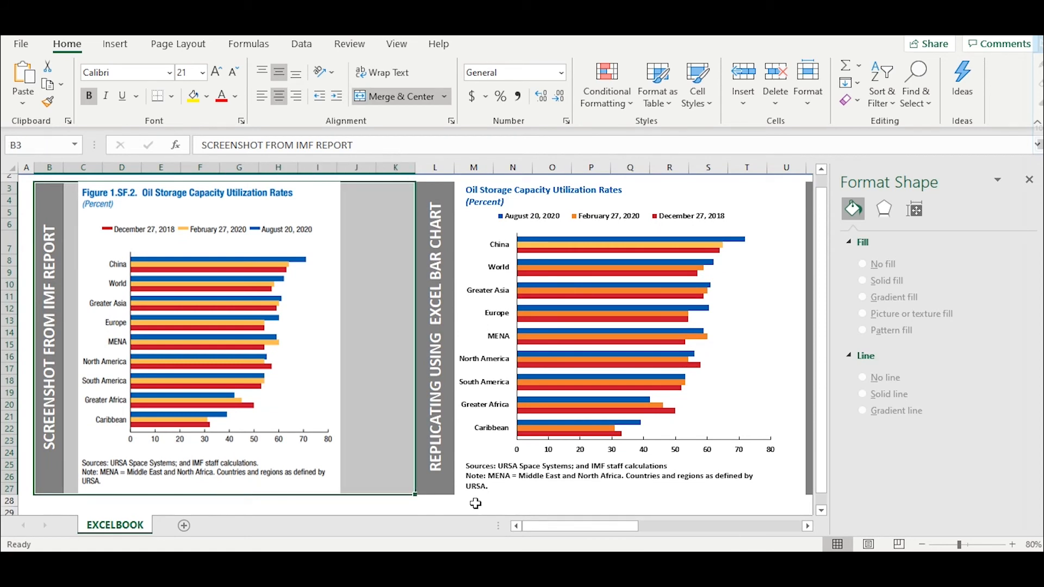
Close the legend formatting options and move the replicated chart's legend slightly down, away from the subtitle.
{"action": "left_click", "coordinate": [595, 220]}
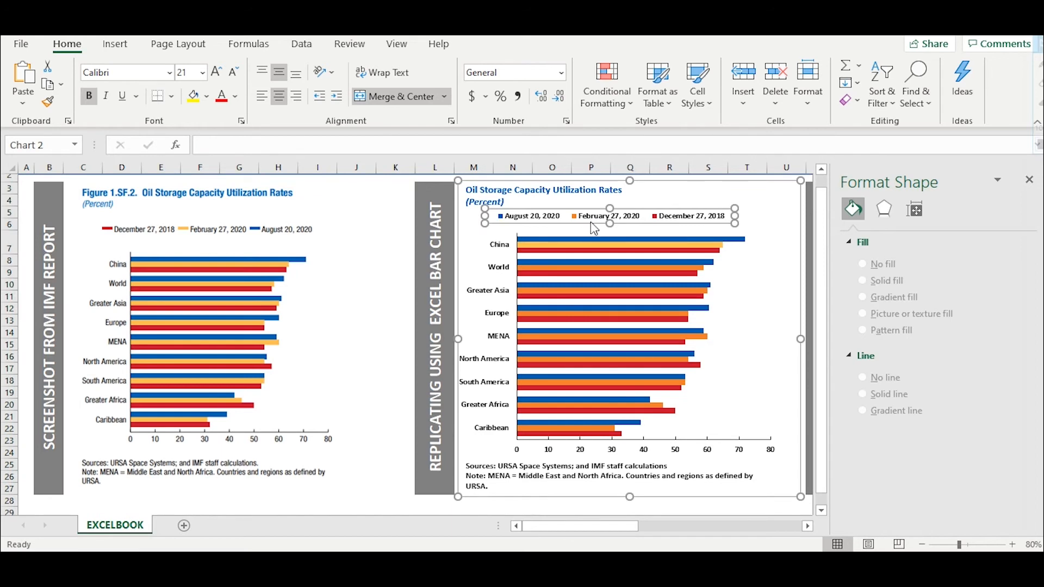
{"action": "left_click", "coordinate": [590, 222]}
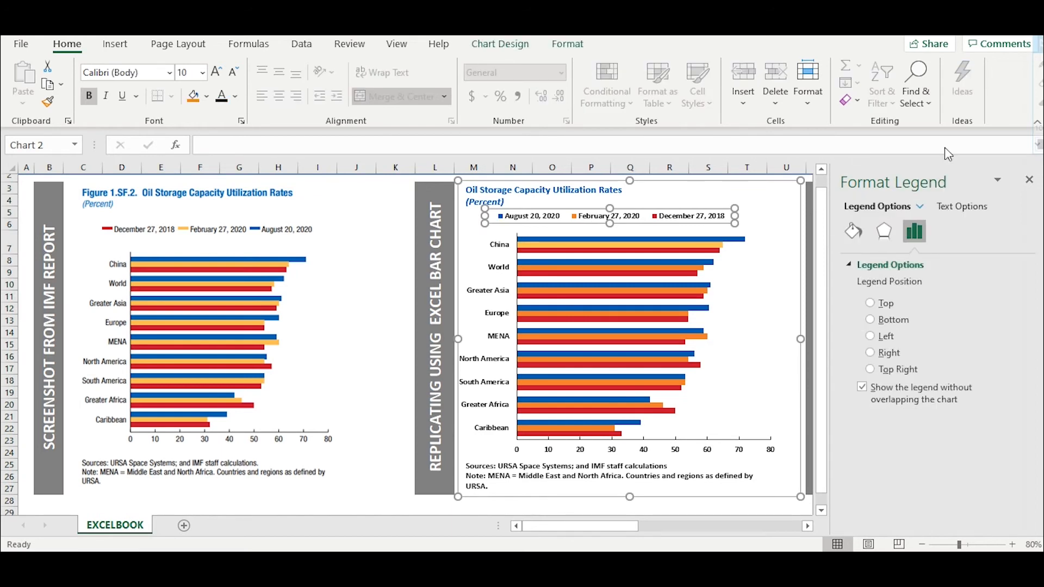
{"action": "left_click", "coordinate": [1029, 180]}
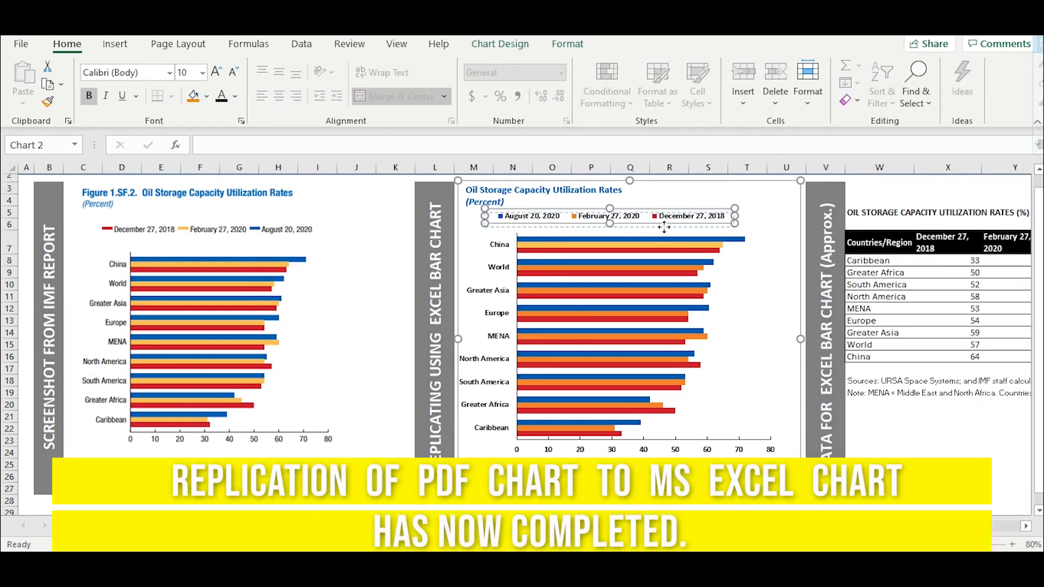
{"action": "left_click_drag", "start_coordinate": [663, 225], "coordinate": [663, 229]}
Extend the selection from B3 across the IMF screenshot towards the replicated chart to compare their bar colors.
{"action": "left_click", "coordinate": [39, 194]}
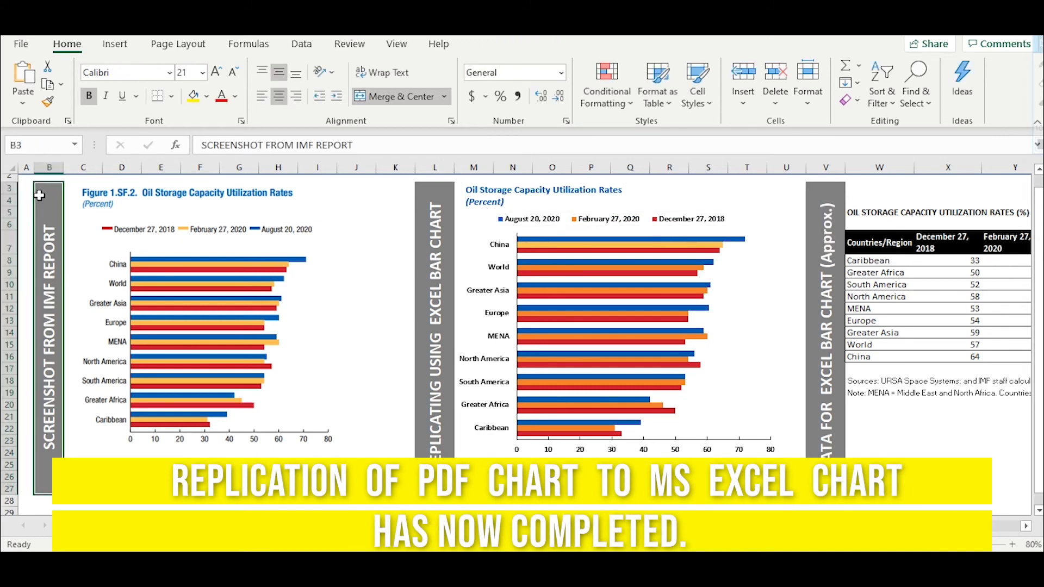
{"action": "key", "text": "shift+Right"}
{"action": "key", "text": "shift+Right"}
{"action": "key", "text": "shift+Right"}
{"action": "key", "text": "shift+Right"}
{"action": "key", "text": "shift+Right"}
{"action": "key", "text": "shift+Right"}
{"action": "key", "text": "shift+Right"}
{"action": "key", "text": "shift+Right"}
{"action": "key", "text": "shift+Right"}
{"action": "key", "text": "shift+Right"}
{"action": "key", "text": "shift+Left"}
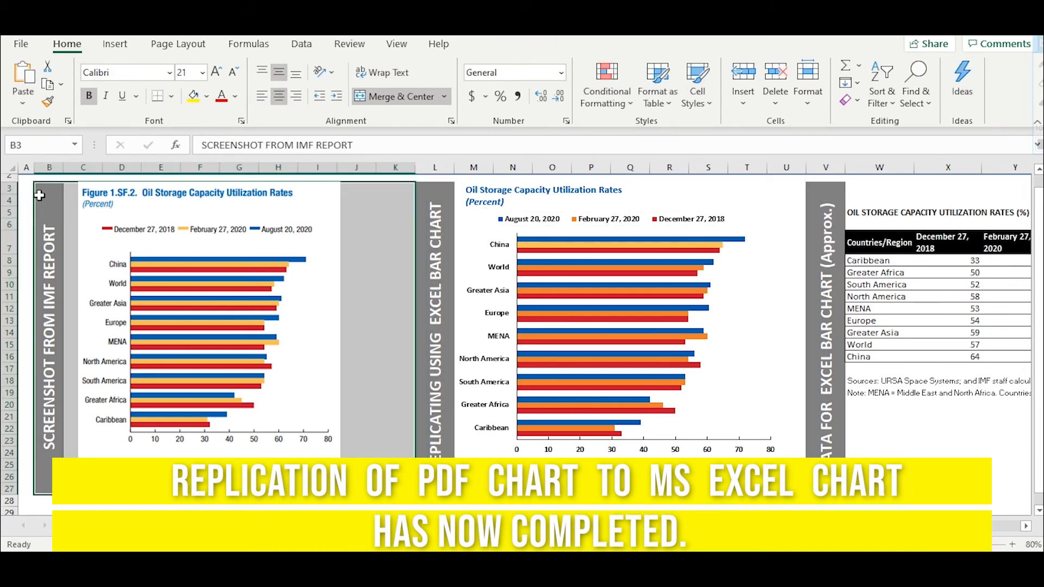
{"action": "key", "text": "shift+Right"}
{"action": "key", "text": "shift+Right"}
{"action": "key", "text": "shift+Right"}
{"action": "key", "text": "shift+Right"}
{"action": "key", "text": "shift+Right"}
{"action": "key", "text": "shift+Right"}
{"action": "key", "text": "shift+Right"}
{"action": "key", "text": "shift+Right"}
{"action": "key", "text": "shift+Right"}
{"action": "key", "text": "shift+Right"}
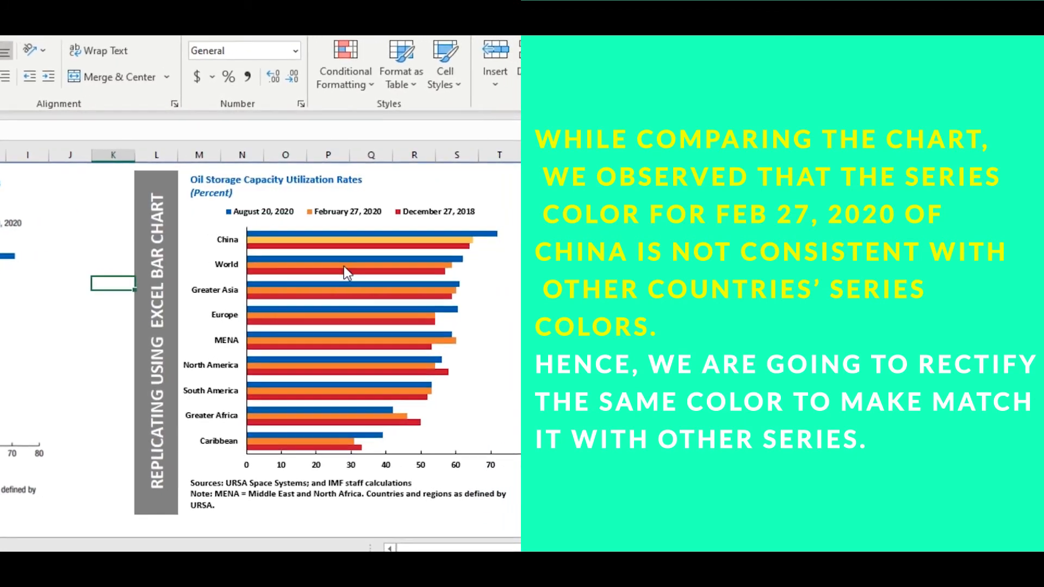
Recolor the whole February 27, 2020 series with a solid fill of custom RGB color 254, 194, 88.
{"action": "left_click", "coordinate": [362, 266]}
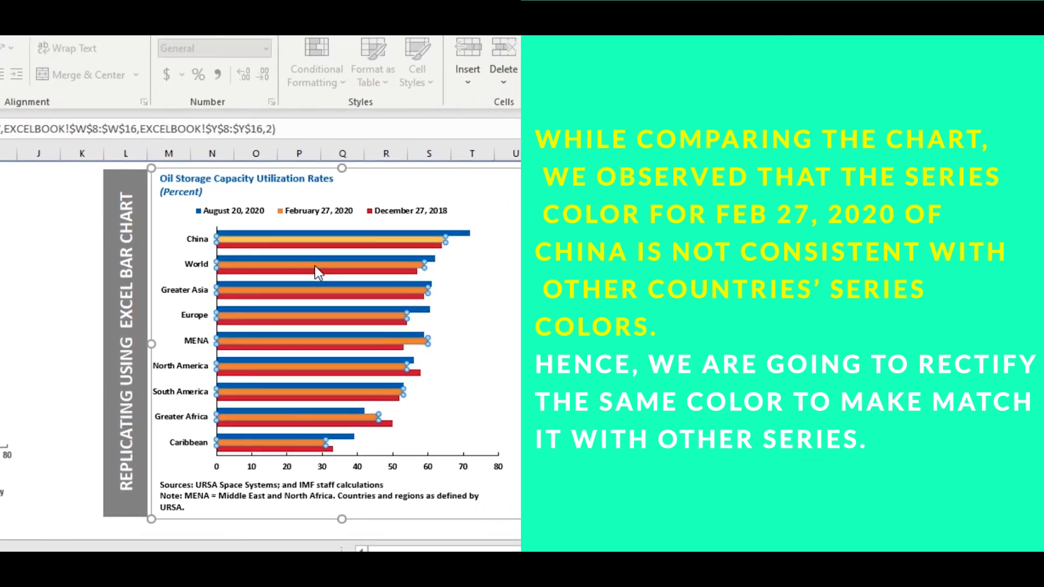
{"action": "right_click", "coordinate": [315, 266]}
{"action": "left_click", "coordinate": [361, 447]}
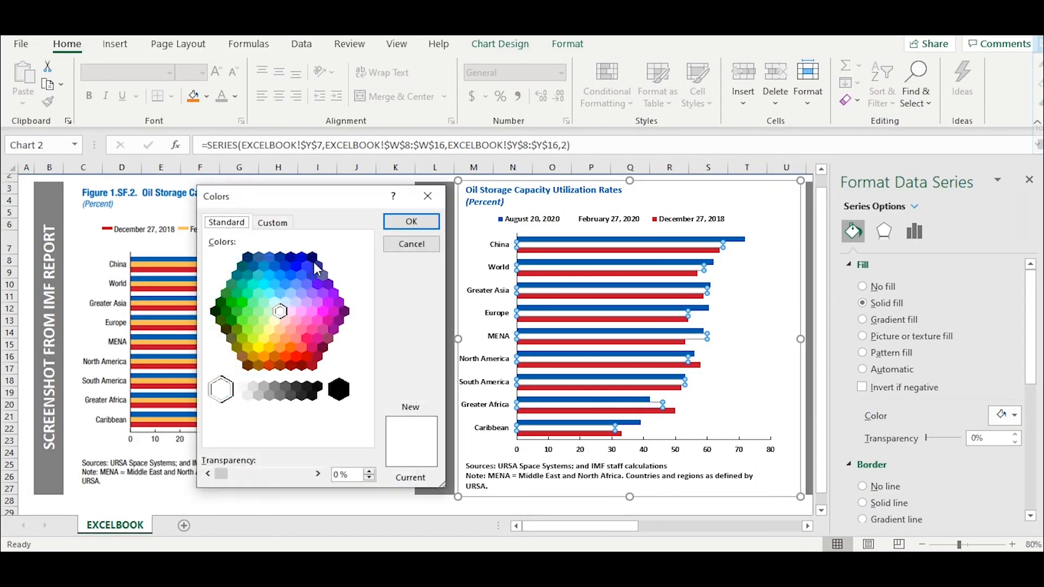
{"action": "left_click", "coordinate": [273, 223]}
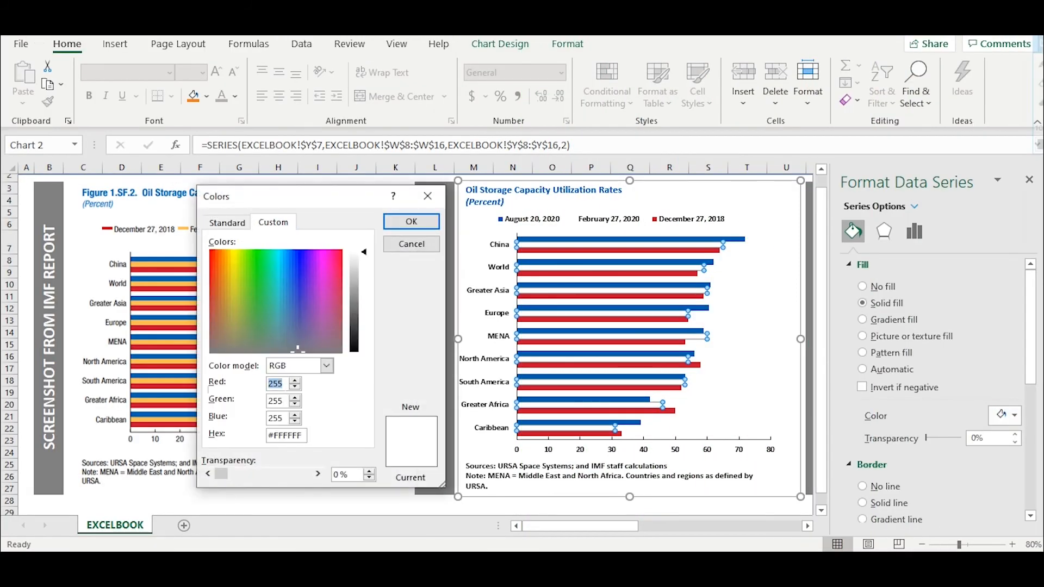
{"action": "type", "text": "254"}
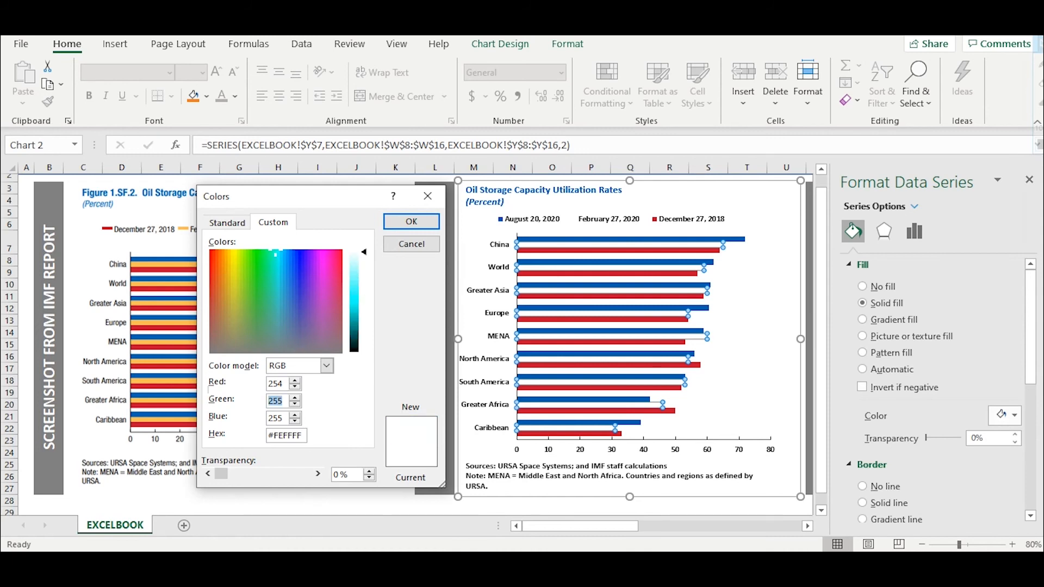
{"action": "type", "text": "194"}
{"action": "key", "text": "Tab"}
{"action": "type", "text": "88"}
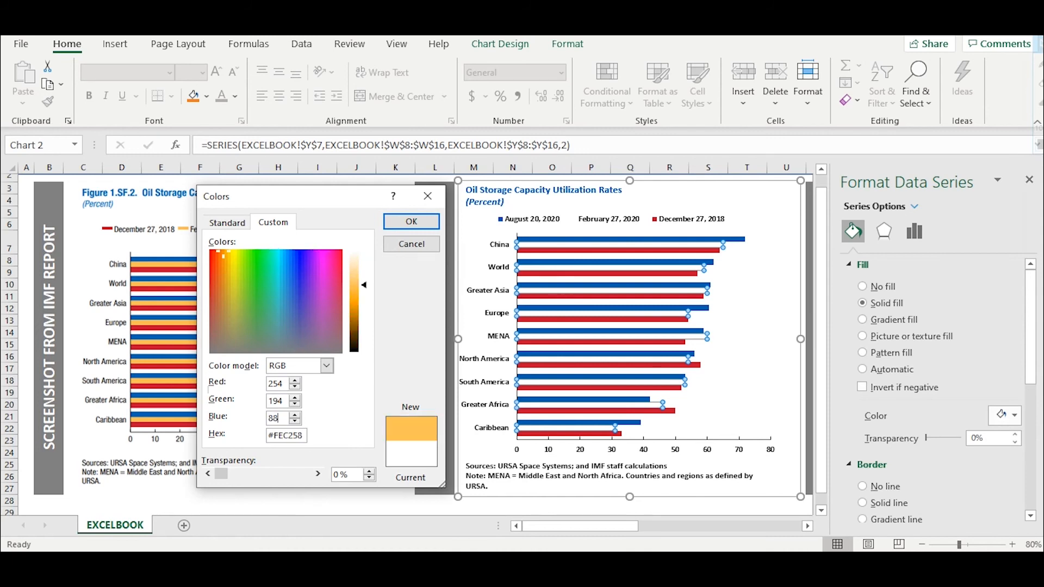
{"action": "left_click", "coordinate": [401, 220]}
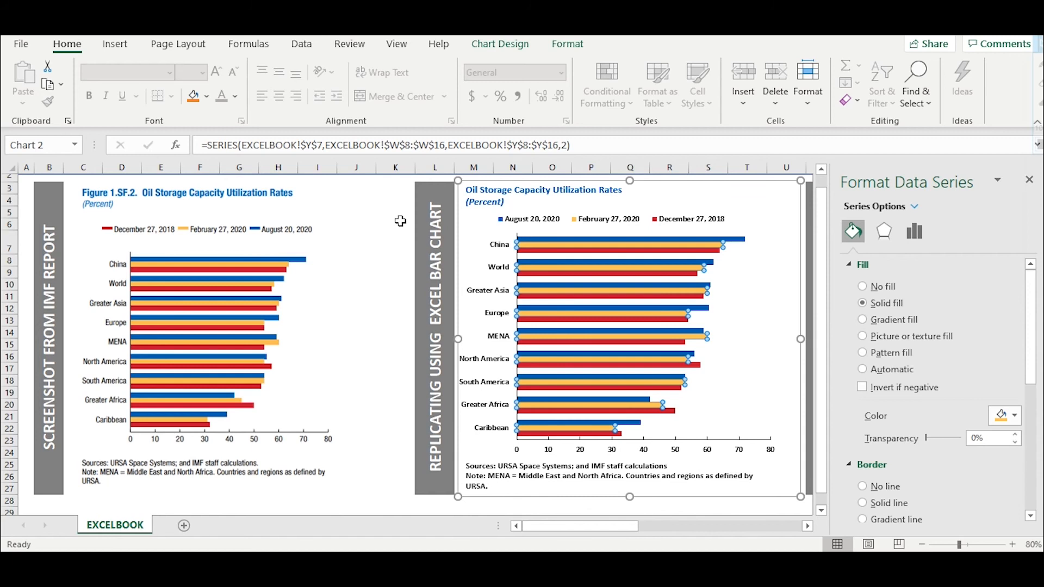
Lower the top edge of the chart's plot area to leave more space below the legend, keeping its full width.
{"action": "left_click", "coordinate": [739, 324]}
{"action": "left_click", "coordinate": [647, 235]}
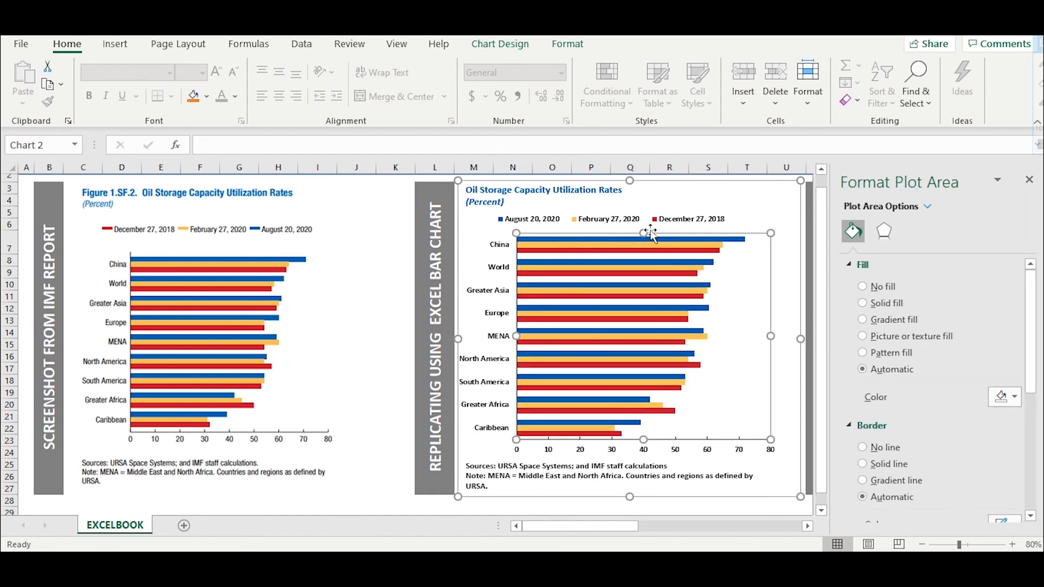
{"action": "left_click_drag", "start_coordinate": [643, 235], "coordinate": [644, 246]}
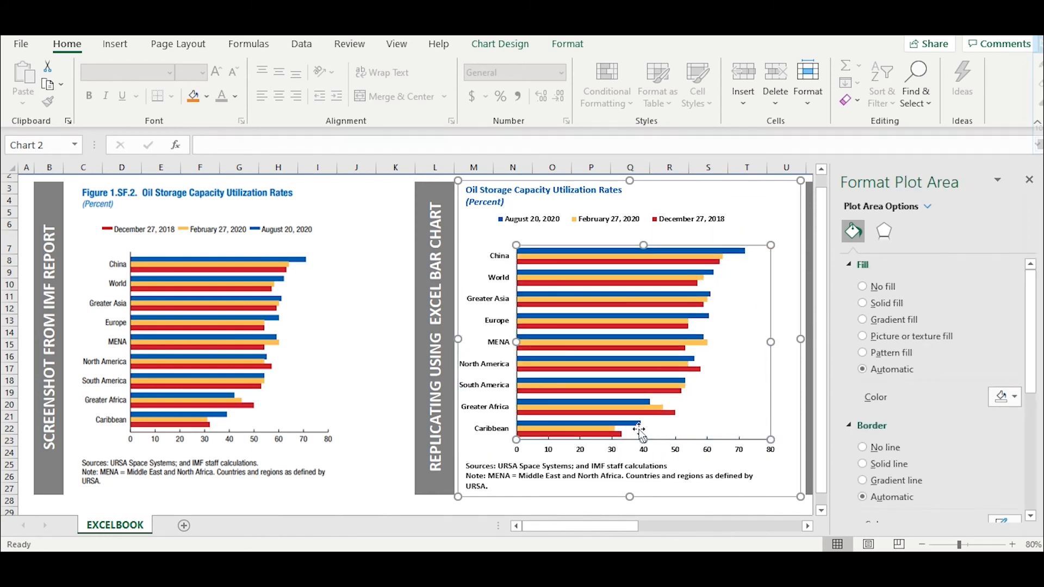
{"action": "left_click_drag", "start_coordinate": [773, 343], "coordinate": [755, 343]}
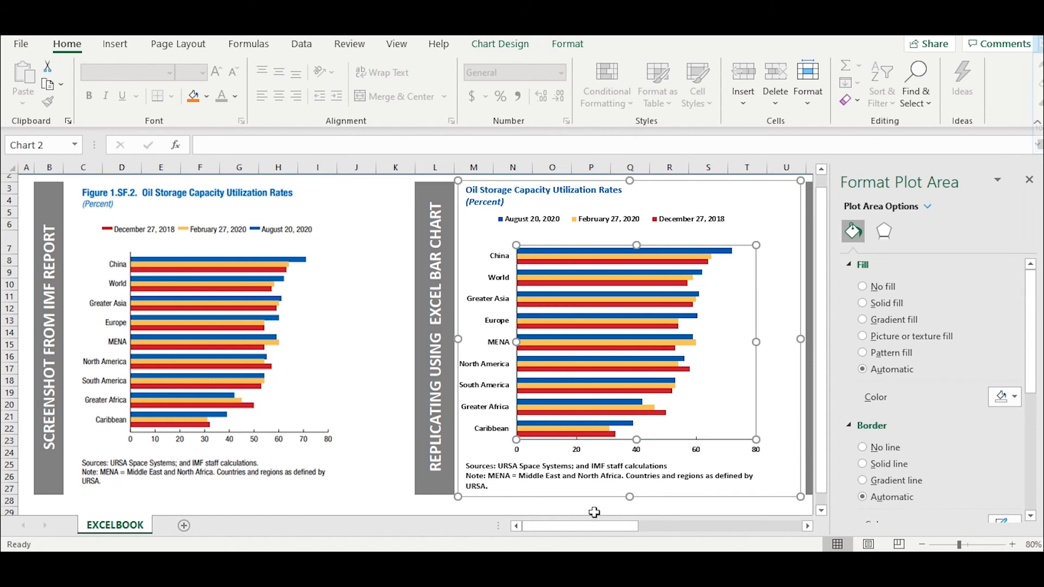
{"action": "left_click_drag", "start_coordinate": [756, 342], "coordinate": [772, 342]}
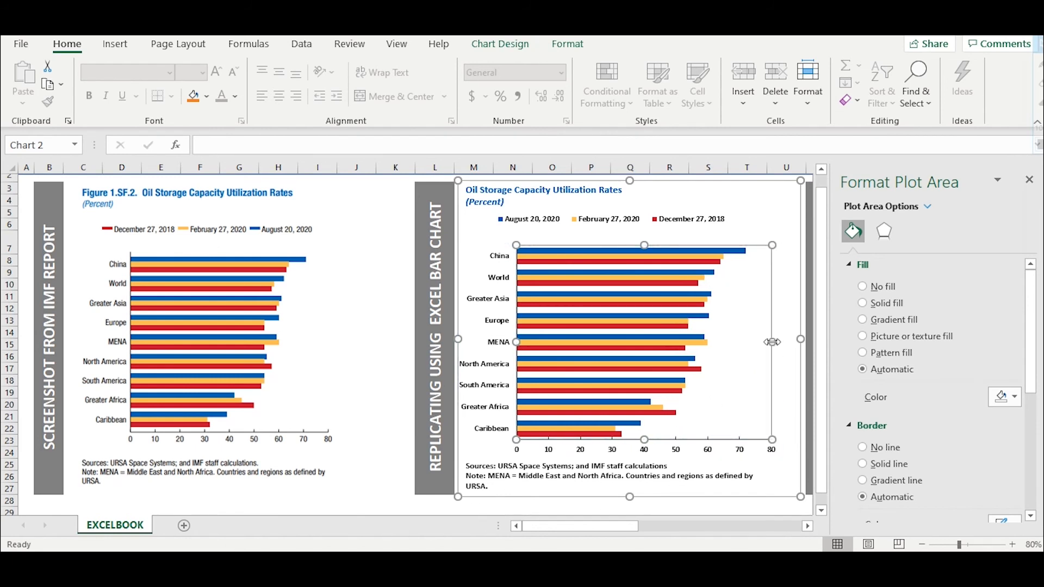
{"action": "left_click", "coordinate": [470, 514]}
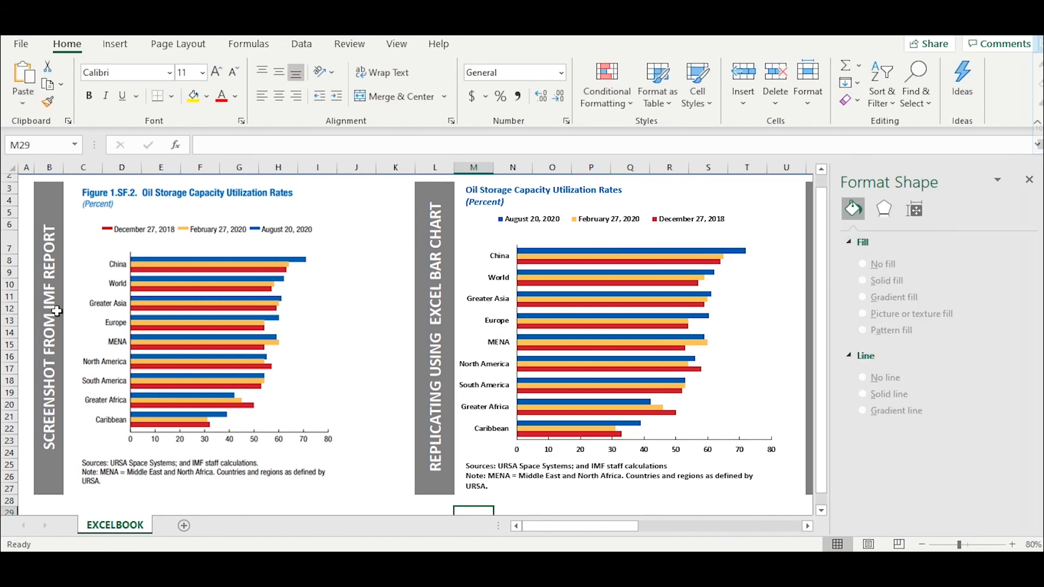
Select the area from the IMF screenshot block through the replicated chart, close the formatting options and compare both charts.
{"action": "left_click", "coordinate": [45, 191]}
{"action": "key", "text": "shift+Right"}
{"action": "key", "text": "shift+Right"}
{"action": "key", "text": "shift+Right"}
{"action": "key", "text": "shift+Right"}
{"action": "key", "text": "shift+Right"}
{"action": "key", "text": "shift+Right"}
{"action": "key", "text": "shift+Right"}
{"action": "key", "text": "shift+Right"}
{"action": "key", "text": "shift+Right"}
{"action": "key", "text": "shift+Right"}
{"action": "key", "text": "shift+Right"}
{"action": "key", "text": "shift+Right"}
{"action": "key", "text": "shift+Right"}
{"action": "key", "text": "shift+Right"}
{"action": "key", "text": "shift+Right"}
{"action": "key", "text": "shift+Right"}
{"action": "key", "text": "shift+Right"}
{"action": "key", "text": "shift+Right"}
{"action": "key", "text": "shift+Right"}
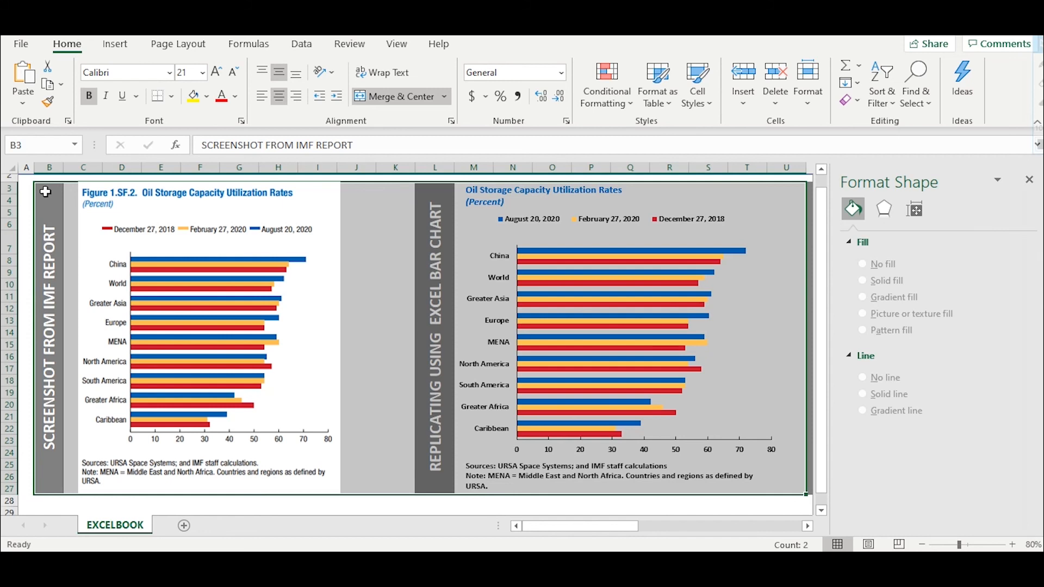
{"action": "key", "text": "shift+Up"}
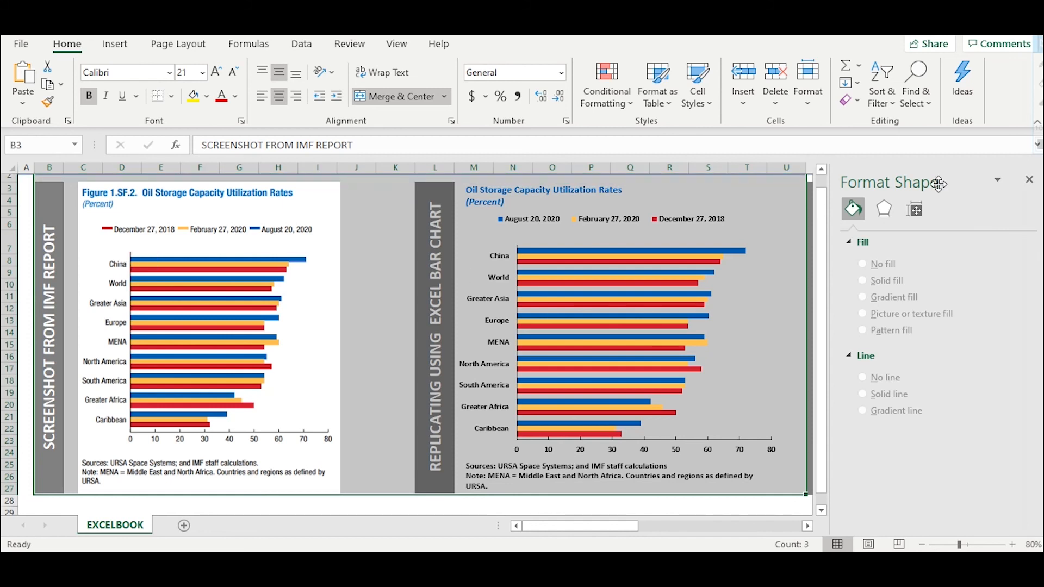
{"action": "left_click", "coordinate": [1030, 180]}
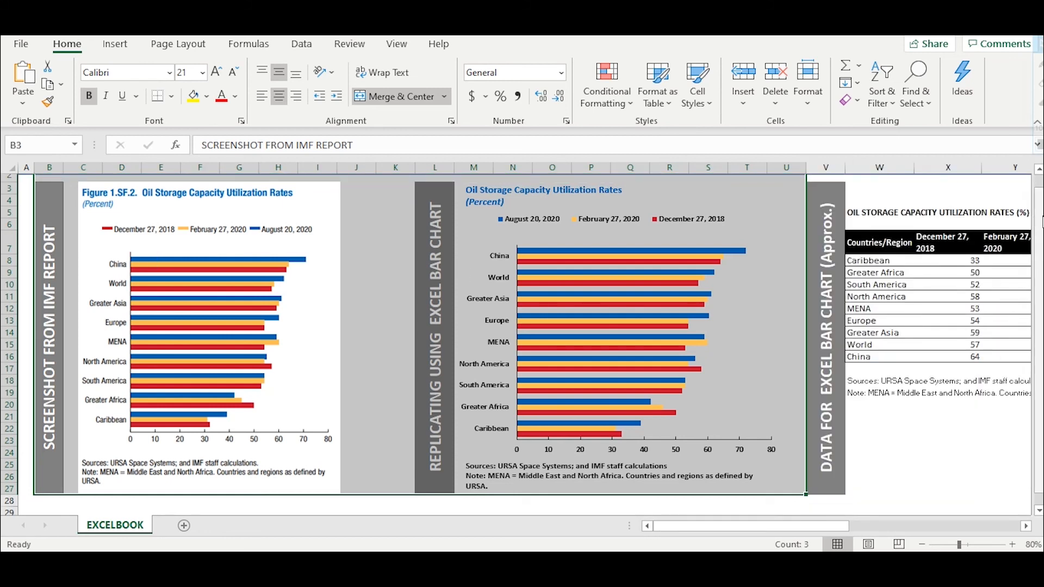
{"action": "scroll", "coordinate": [1027, 185], "scroll_direction": "up", "scroll_amount": 1}
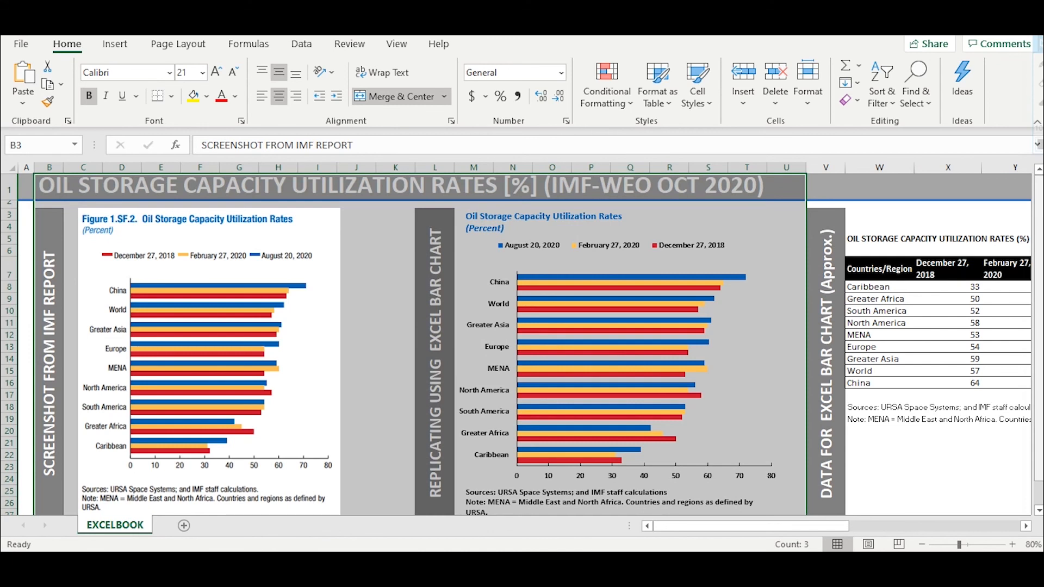